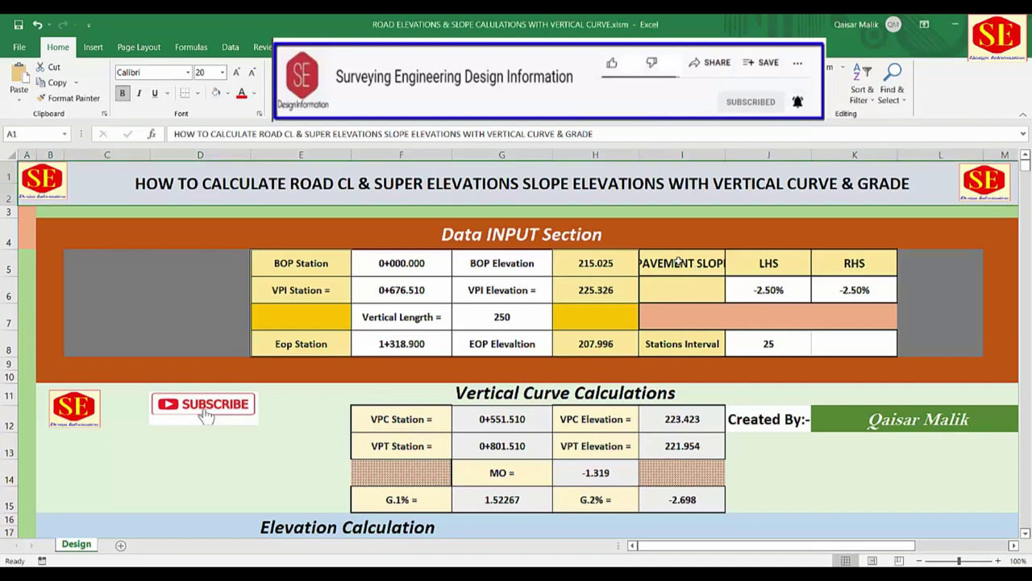
Merge and center I5:I6 so PAVEMENT SLOPE spans both rows, with Wrap Text on
left_click(675, 286)
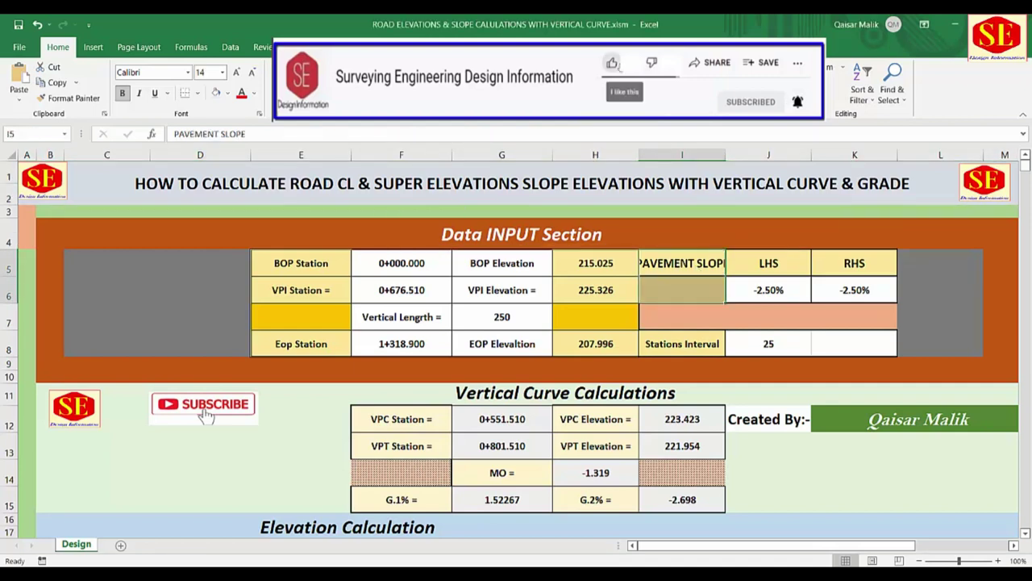
key("alt+h")
key("m")
key("c")
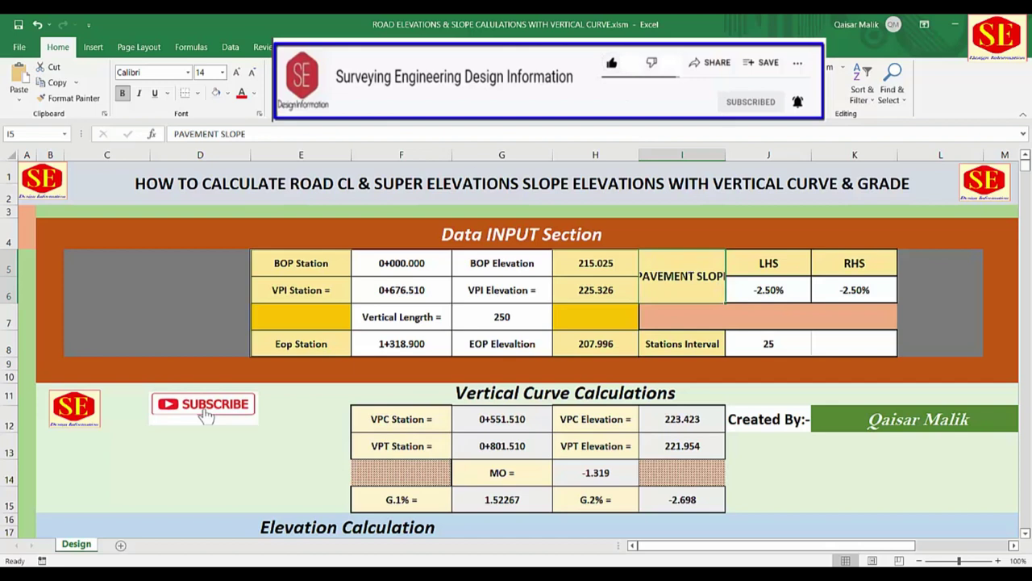
key("alt+h")
key("w")
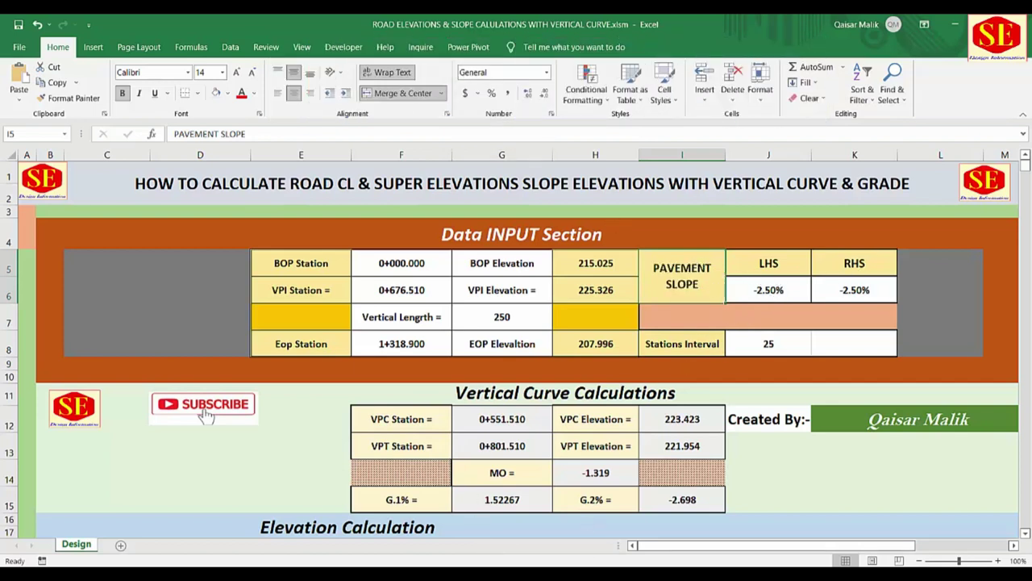
Bring up the RAMP 3 drawing in Photos and zoom into its profile station elevations
mouse_move(581, 574)
left_click(657, 504)
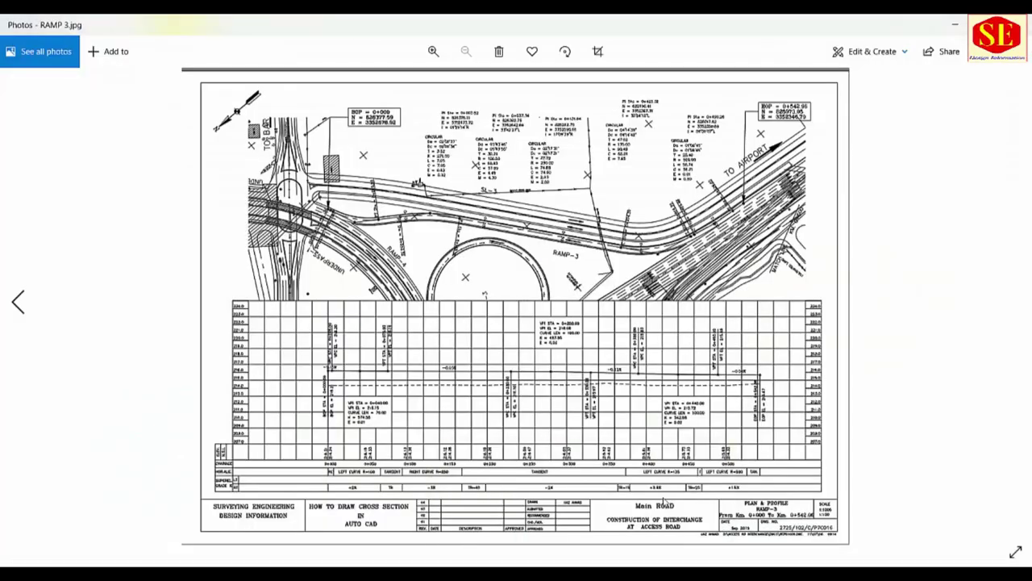
scroll(566, 371, "up", 3)
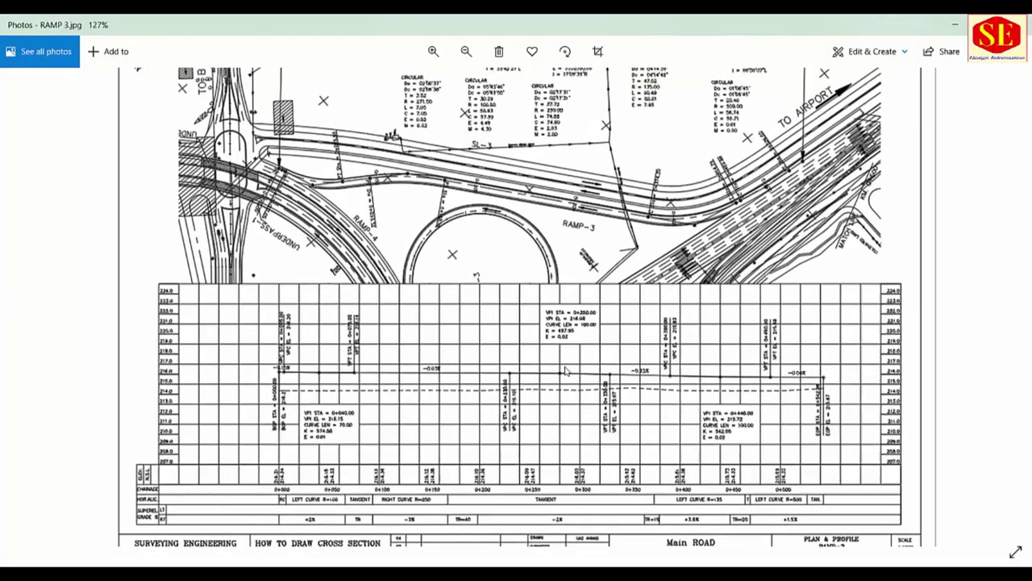
scroll(429, 349, "down", 2)
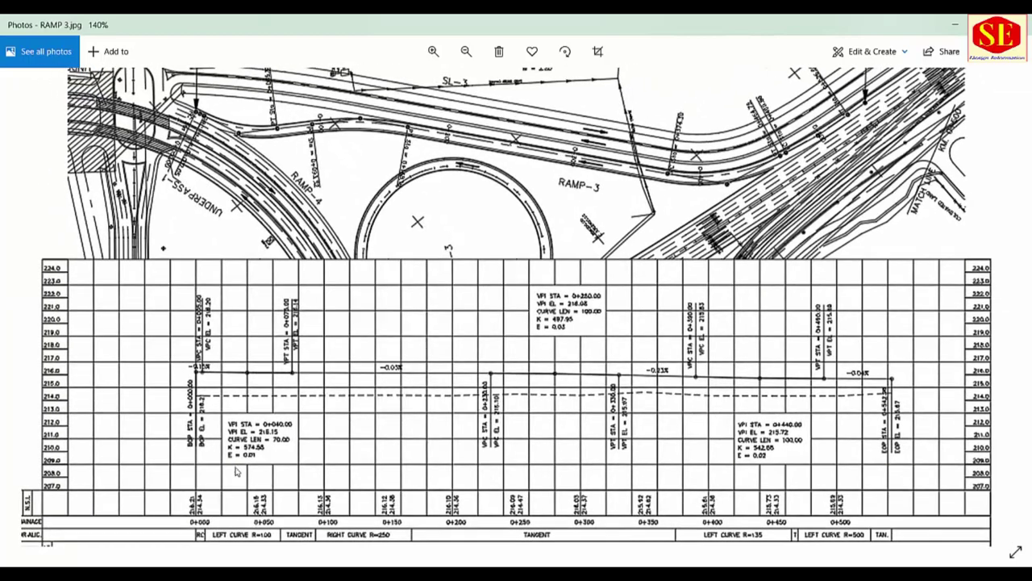
scroll(254, 451, "up", 3)
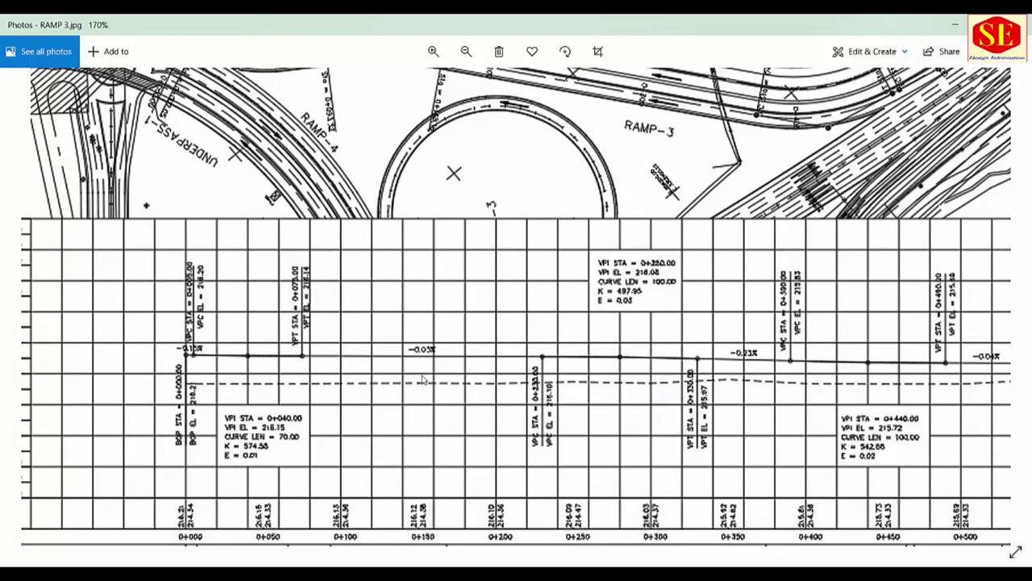
scroll(425, 380, "down", 3)
scroll(427, 537, "up", 3)
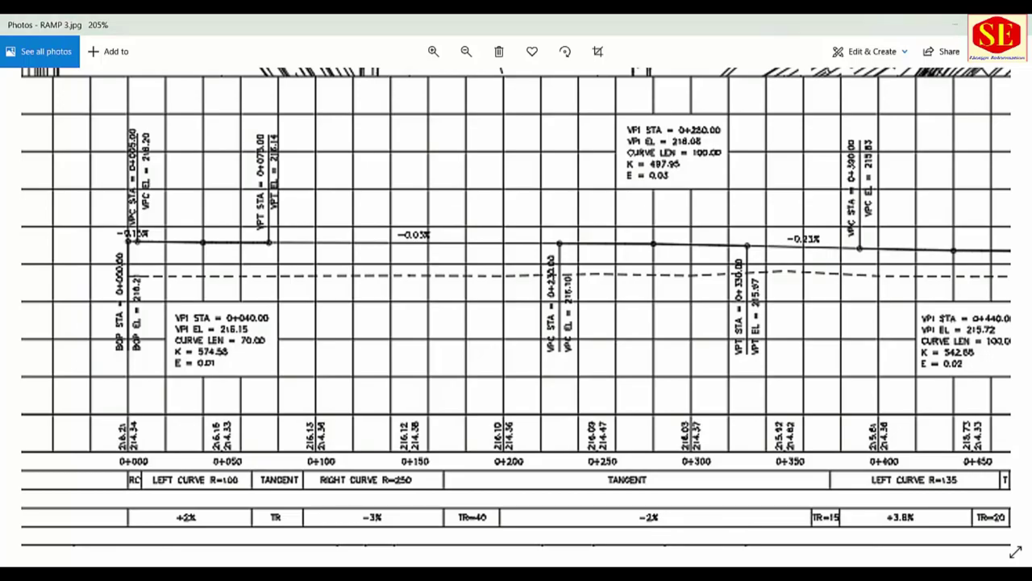
key("alt+Tab")
Zoom into the 1a007-Model.pdf Section A2-A2 cross section, then return to the Excel workbook
left_click(322, 24)
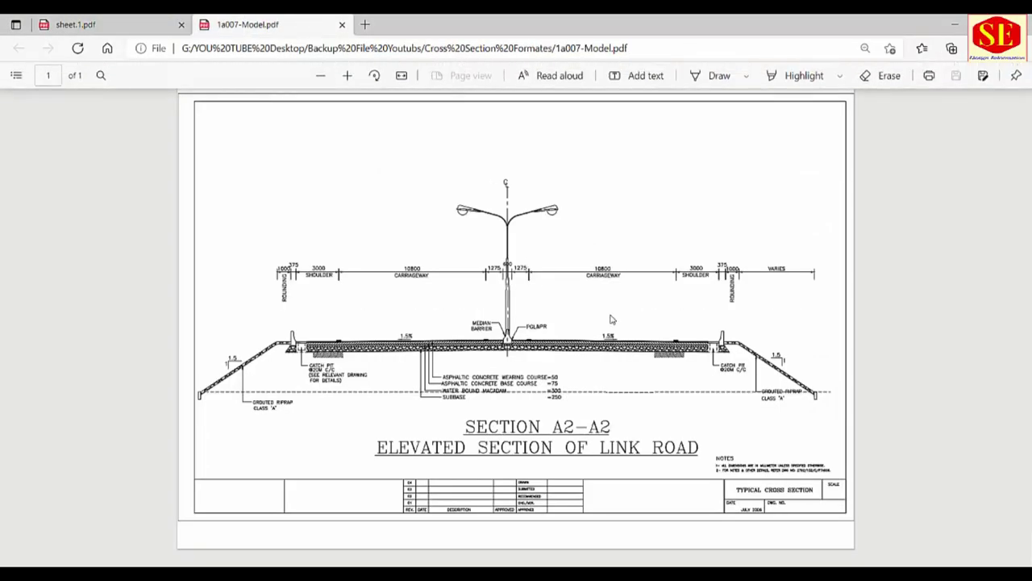
scroll(611, 316, "up", 2, "ctrl")
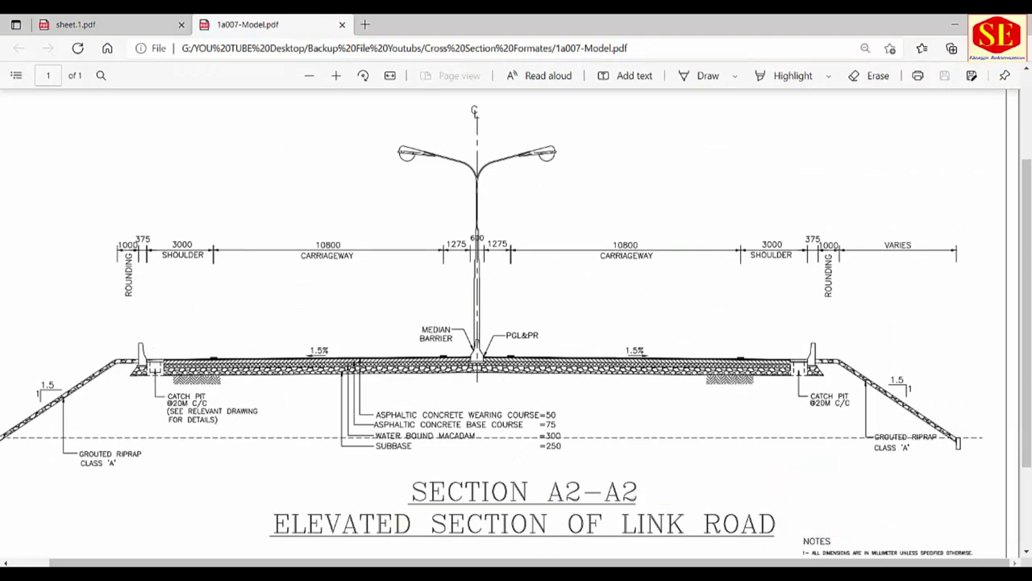
key("alt+Tab")
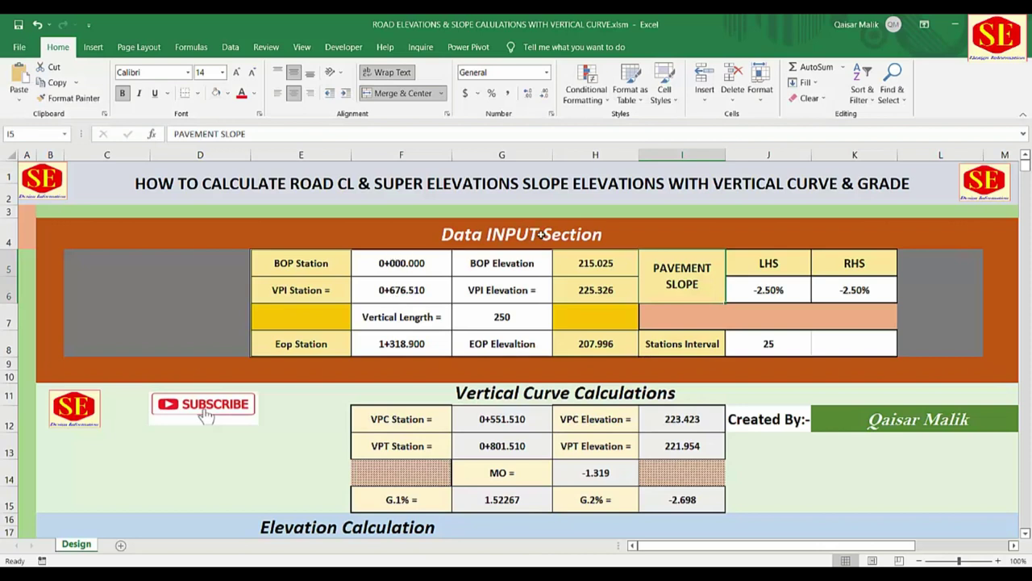
left_click(539, 234)
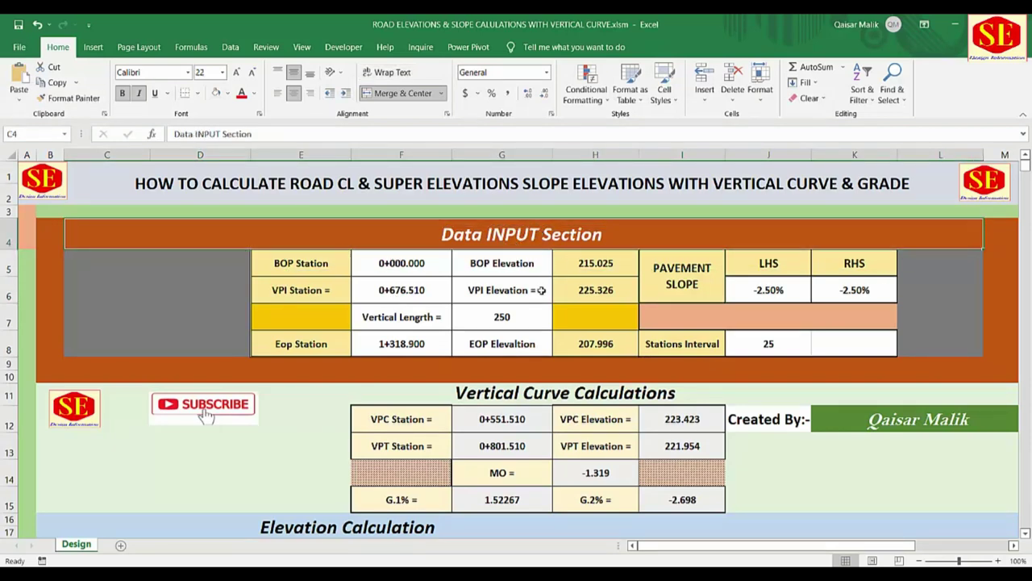
key("Down")
key("Down")
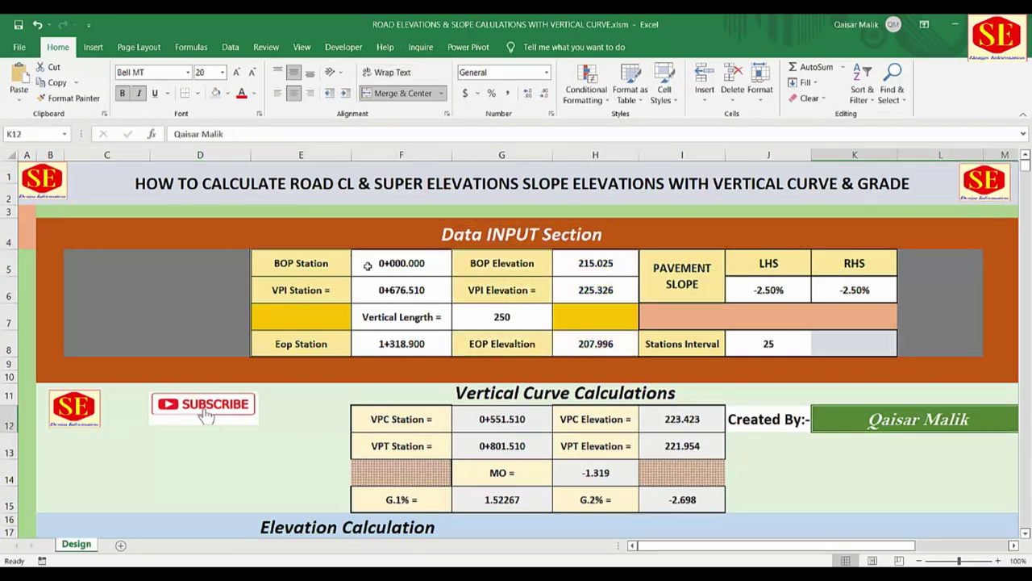
left_click(600, 271)
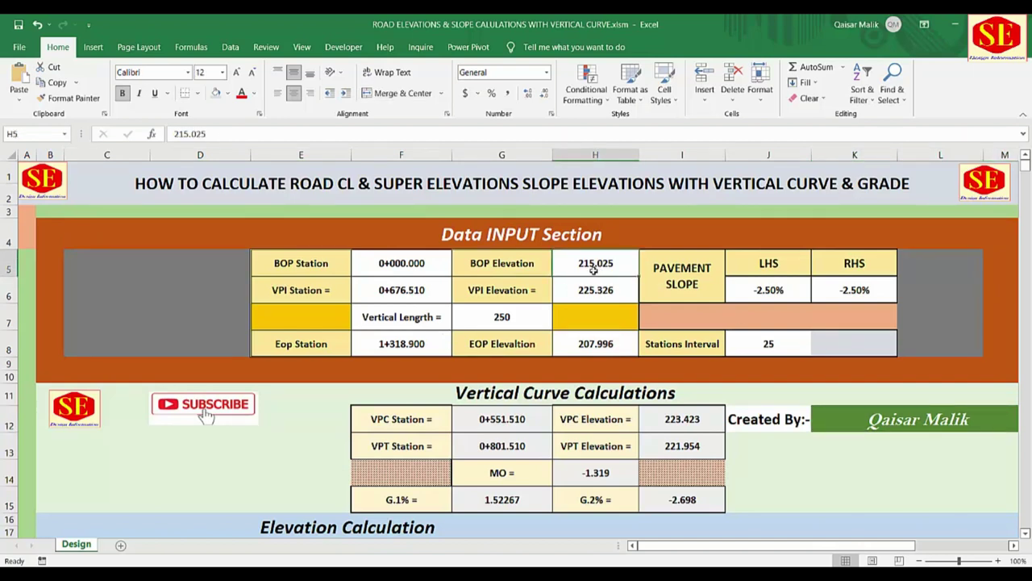
left_click(332, 295)
left_click(394, 295)
left_click(492, 295)
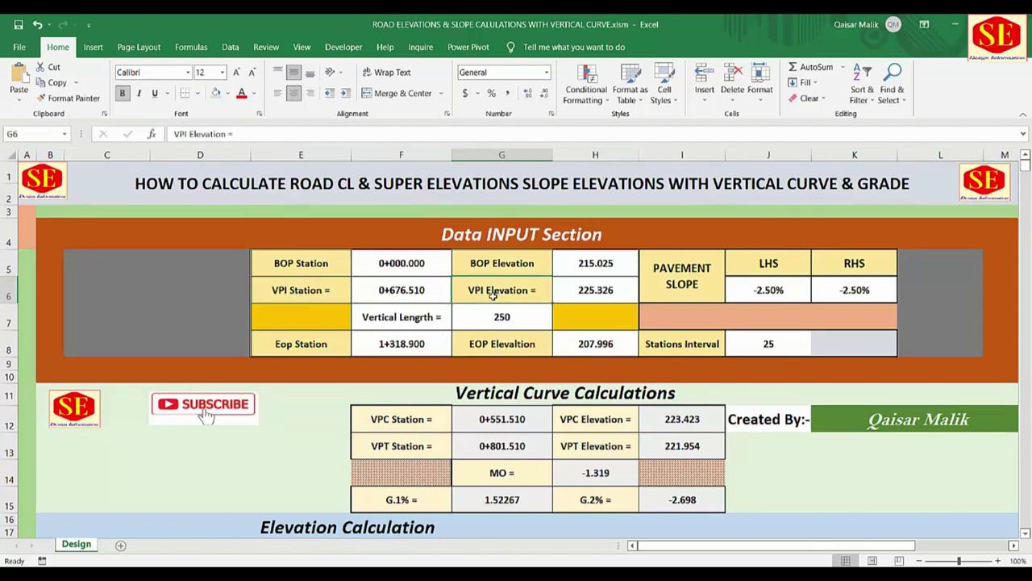
left_click(410, 297)
left_click(581, 292)
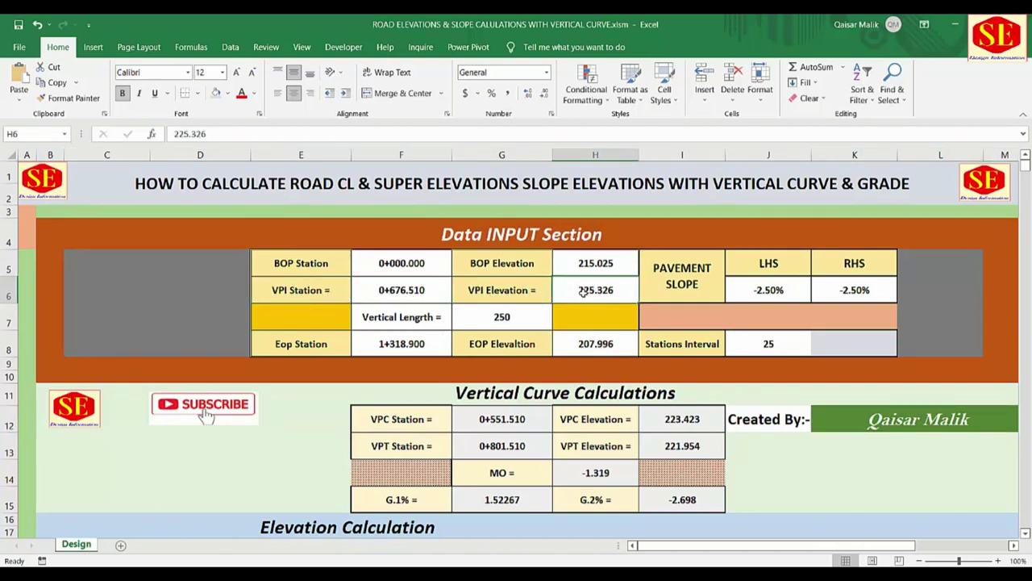
left_click(496, 319)
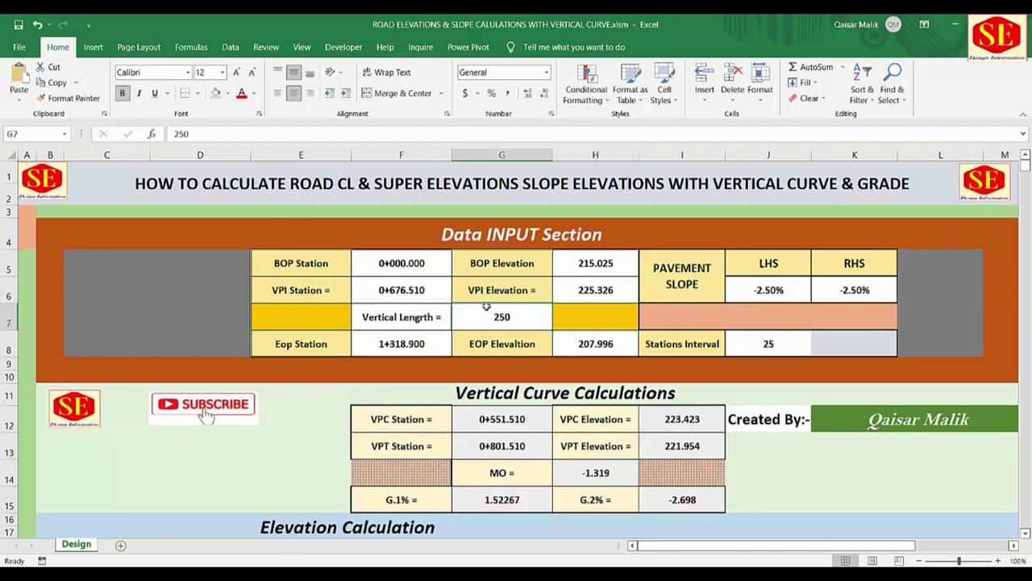
scroll(488, 314, "down", 1)
left_click(292, 291)
left_click_drag(293, 291, 568, 285)
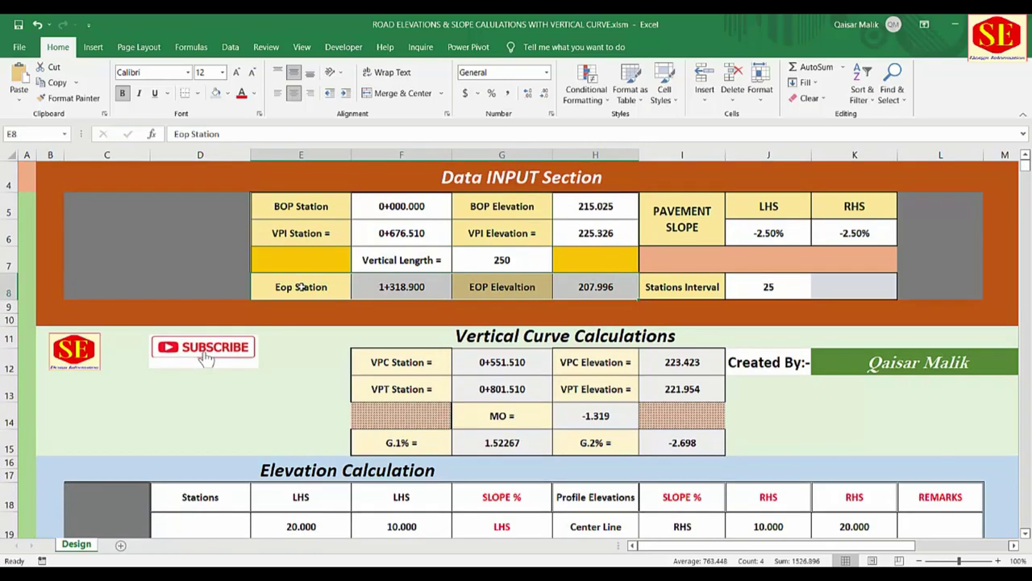
left_click(389, 296)
left_click(572, 288)
scroll(576, 287, "down", 1)
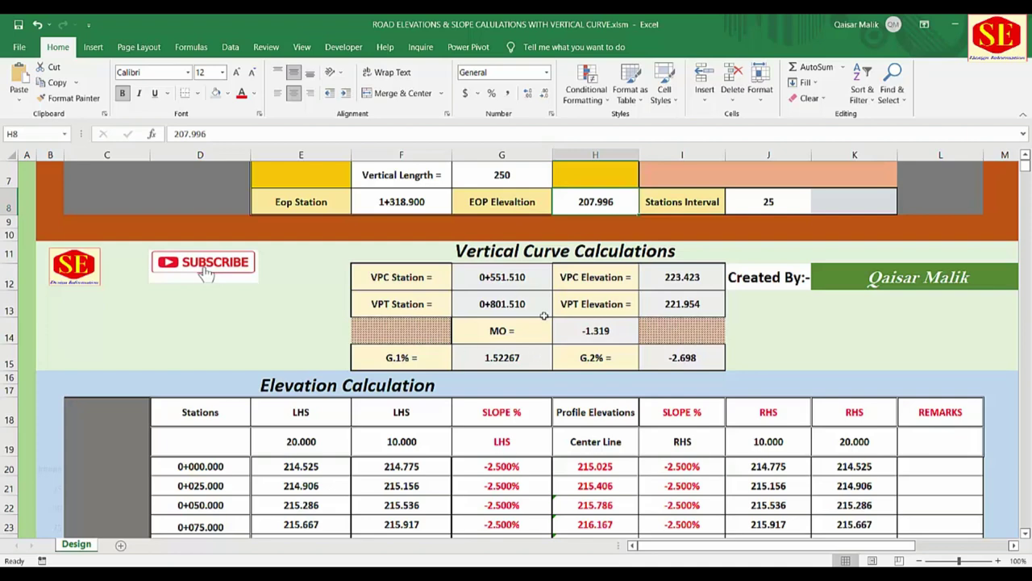
scroll(621, 294, "down", 2)
scroll(632, 293, "down", 1)
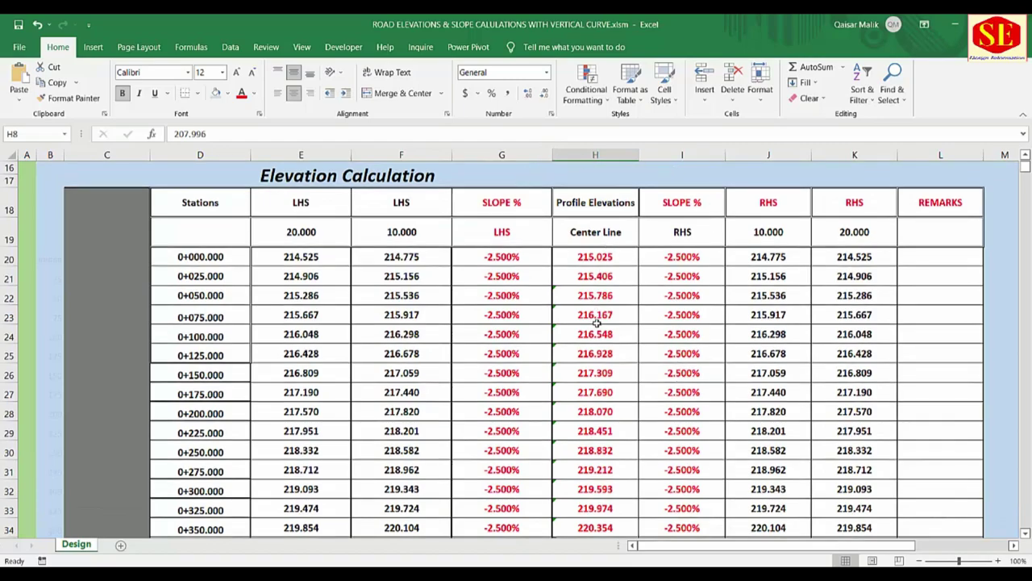
mouse_move(609, 256)
left_mouse_down()
mouse_move(612, 361)
mouse_move(484, 492)
left_mouse_up()
scroll(484, 492, "up", 3)
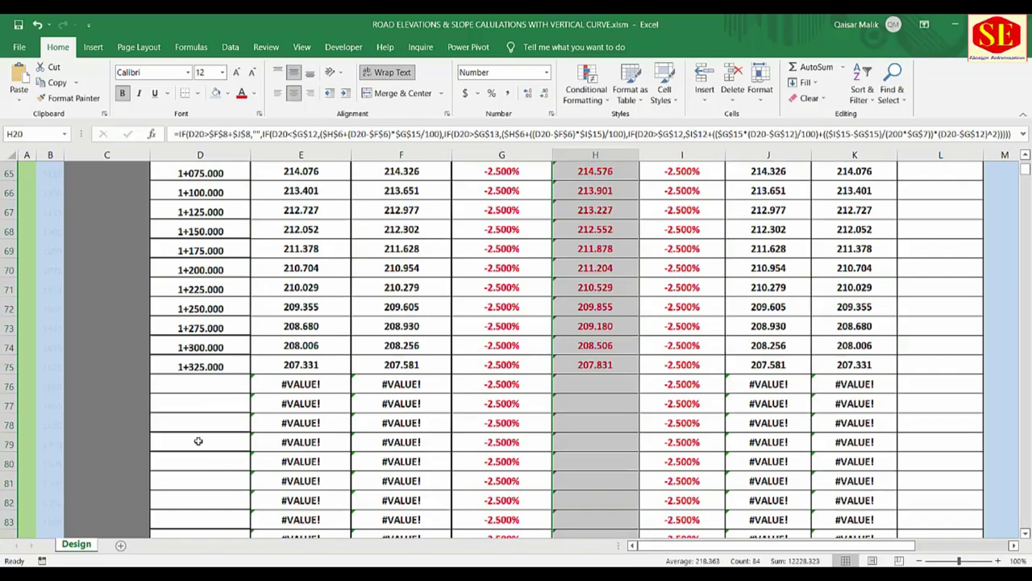
scroll(639, 377, "up", 20)
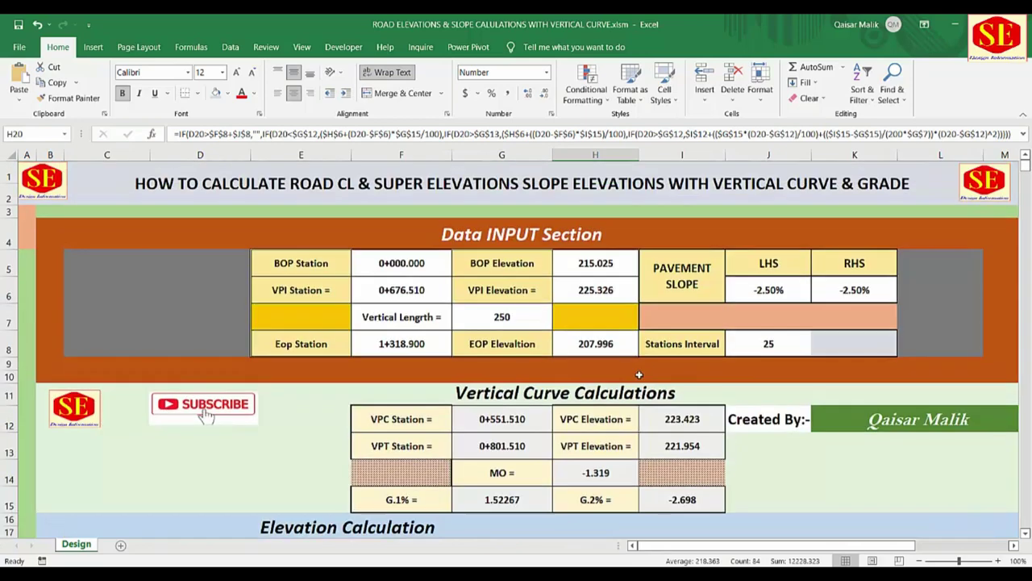
scroll(639, 377, "down", 5)
left_click(526, 273)
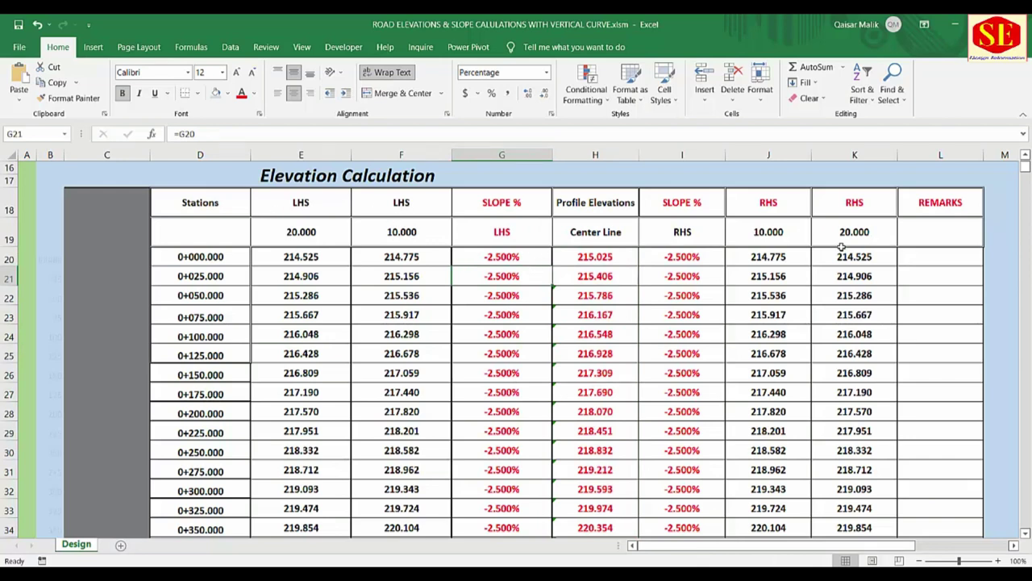
Change the LHS offsets in E19 and F19 from 20 and 10 to 10 and 5
left_click(415, 232)
left_click(284, 234)
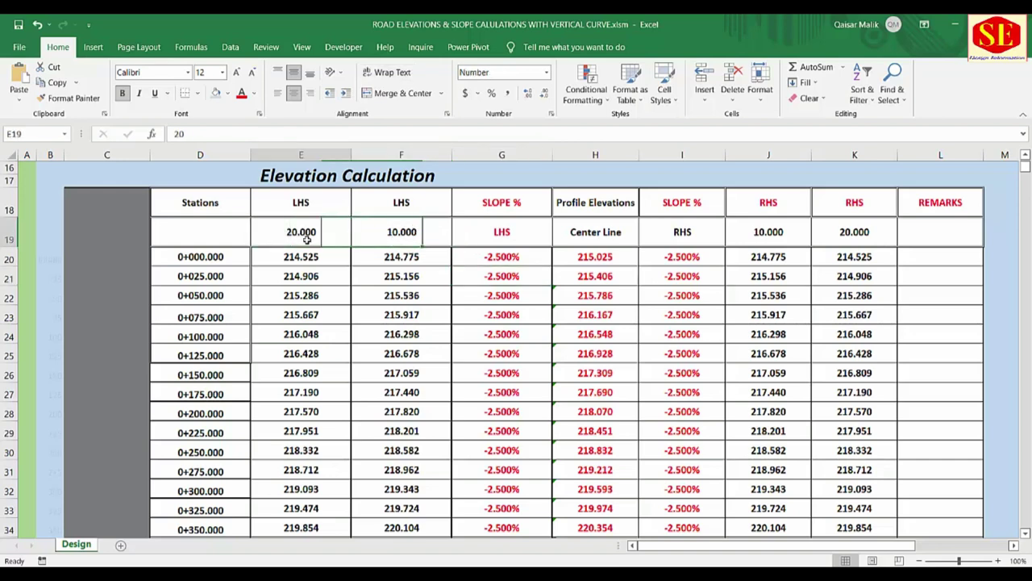
left_click(427, 234)
type("5")
key("Return")
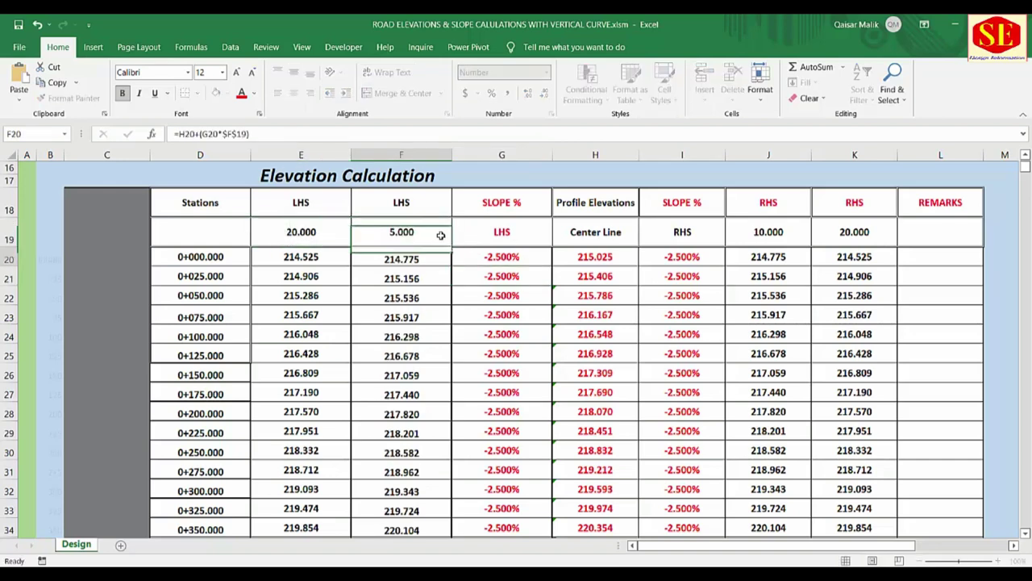
left_click(320, 229)
type("1")
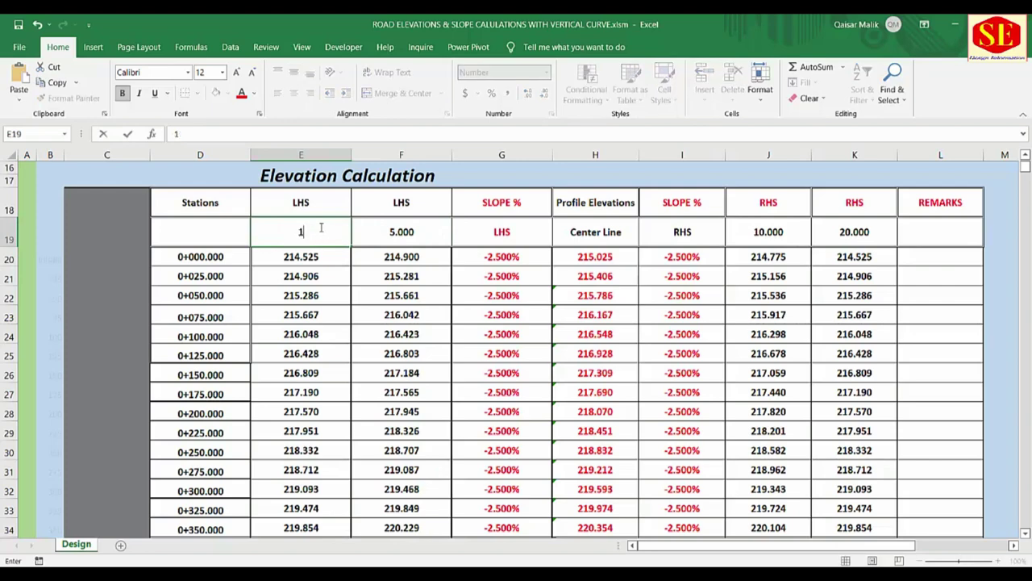
type("0")
key("Return")
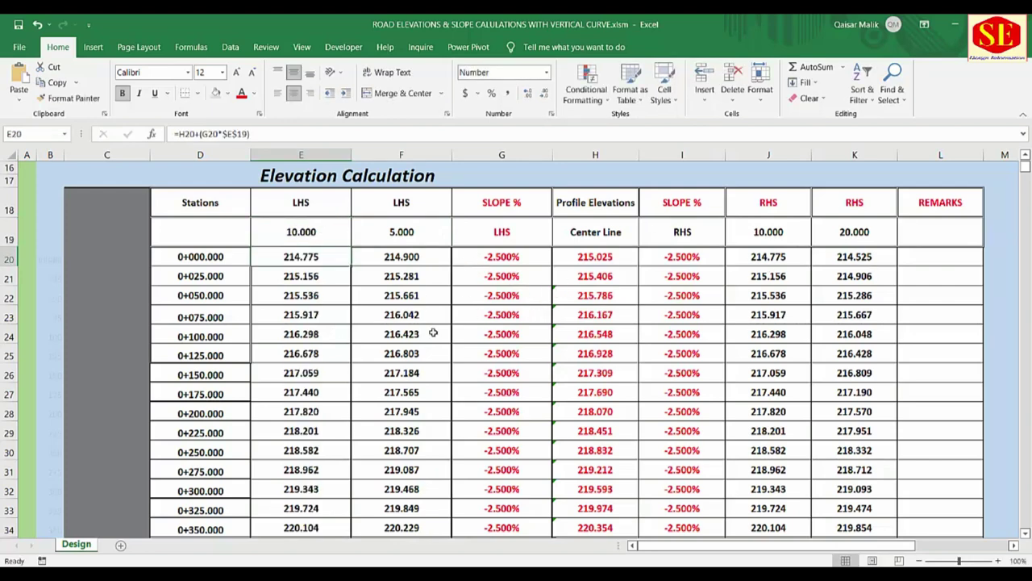
scroll(481, 345, "up", 4)
scroll(588, 365, "up", 1)
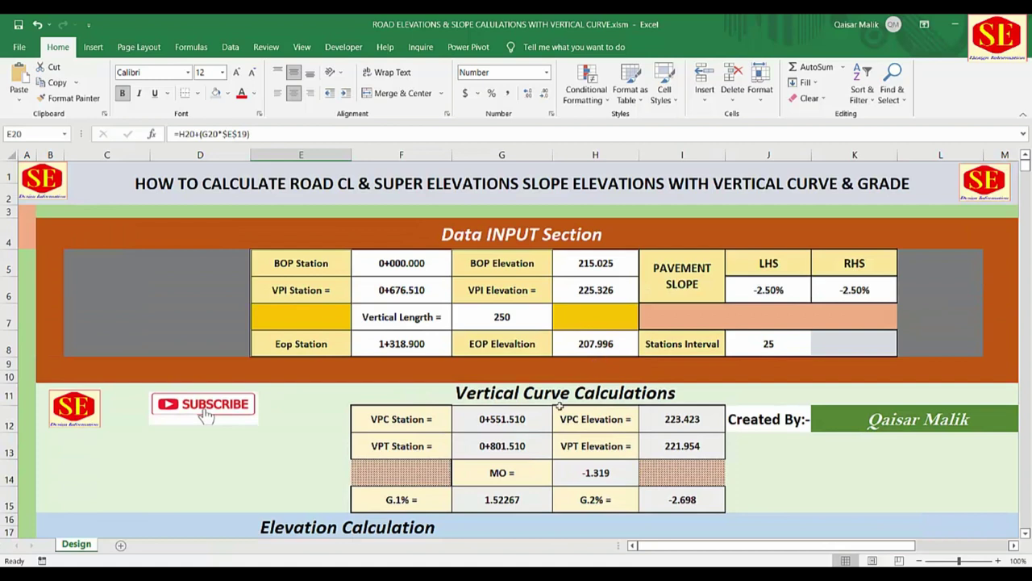
Clear the BOP, VPI and EOP station and elevation values
left_click_drag(416, 263, 416, 290)
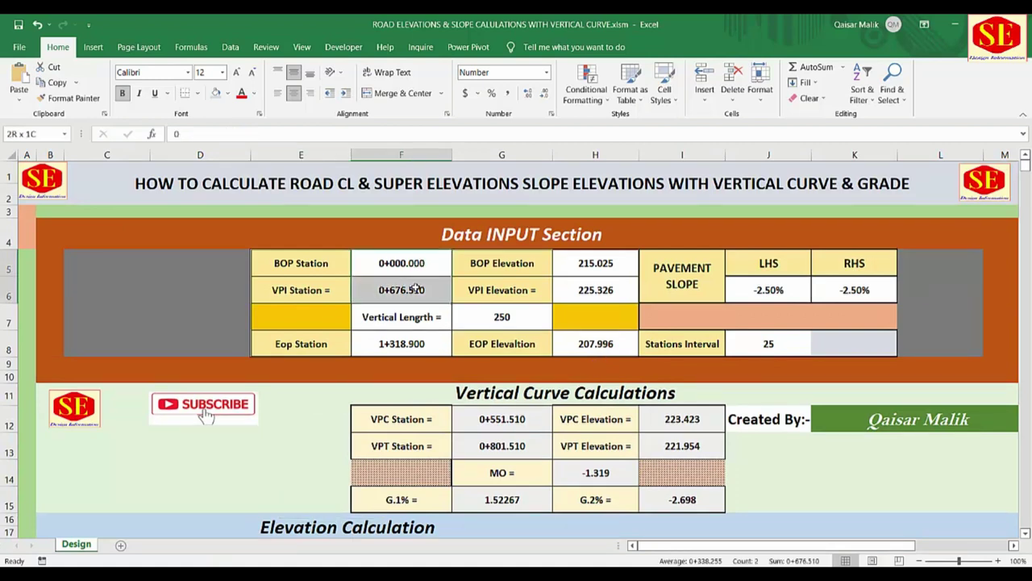
key("Delete")
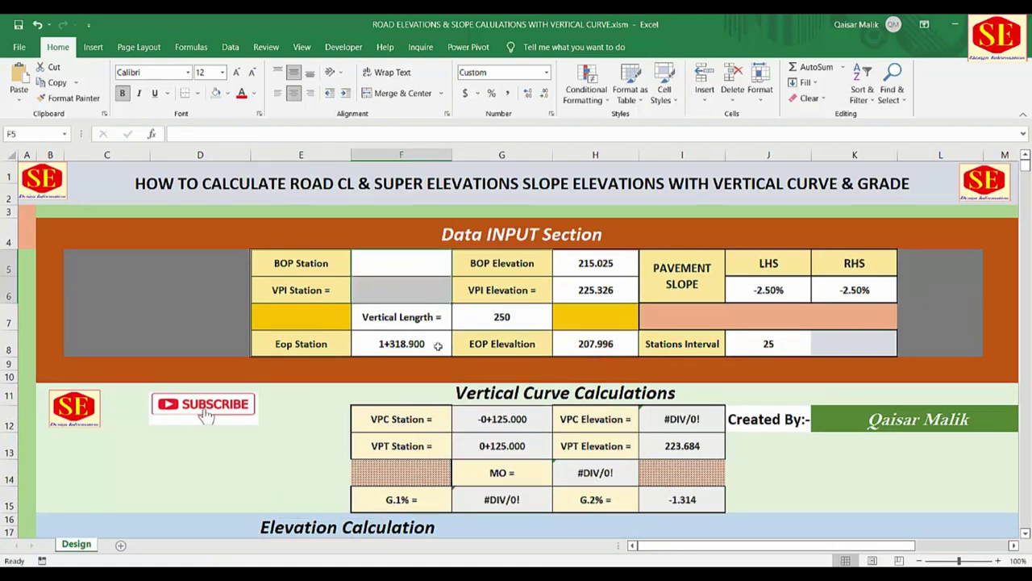
left_click(434, 345)
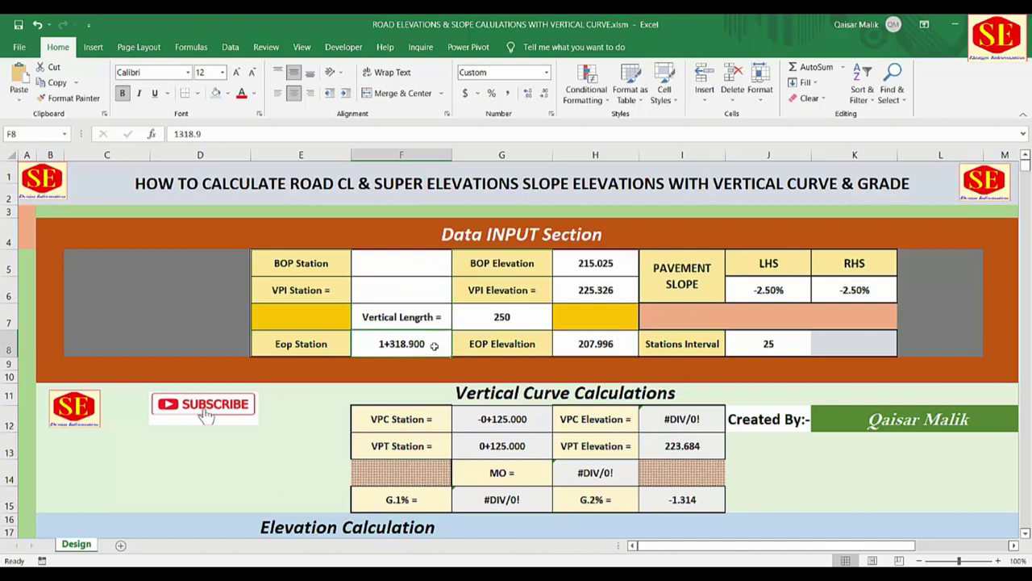
key("Delete")
left_click_drag(582, 263, 581, 280)
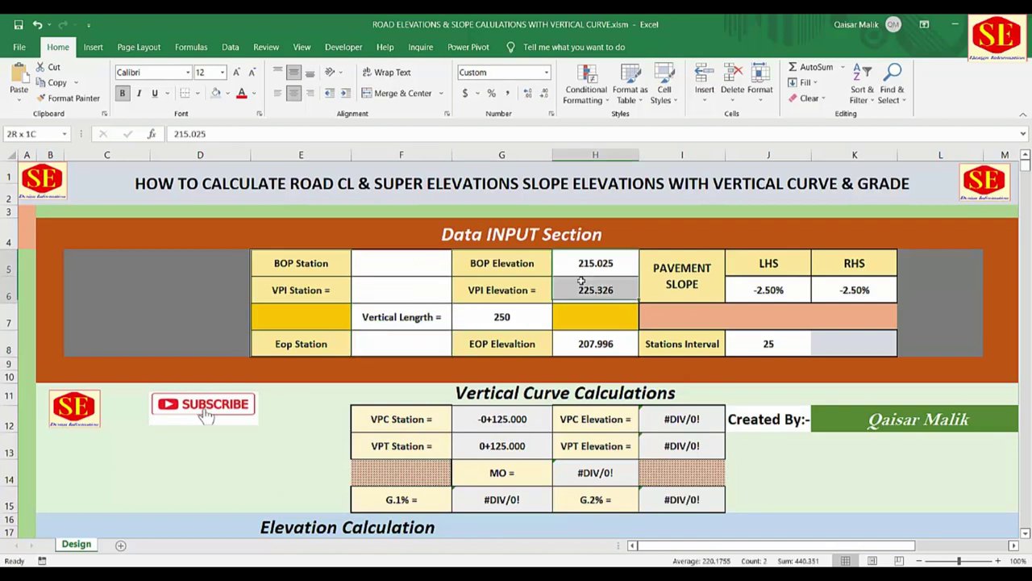
key("Delete")
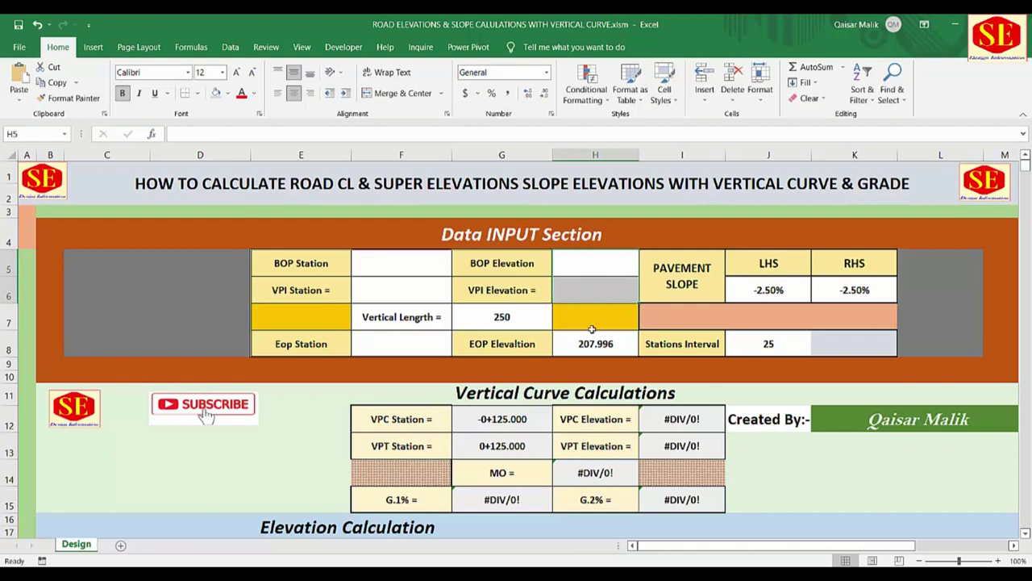
left_click(591, 342)
key("Delete")
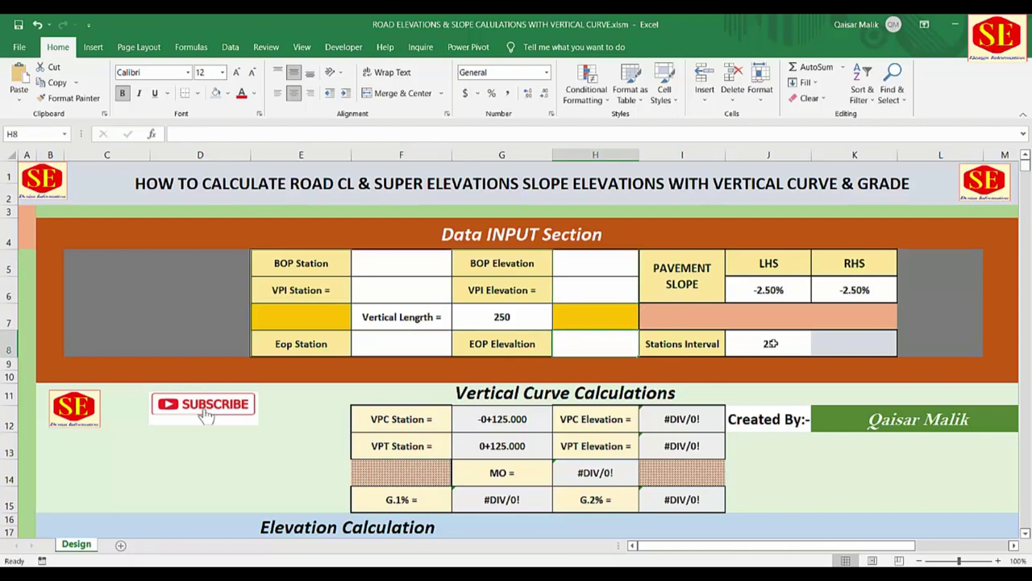
Clear the LHS and RHS pavement slopes, the 25 station interval and the 250 vertical length
left_click(773, 343)
left_click(784, 294)
key("Delete")
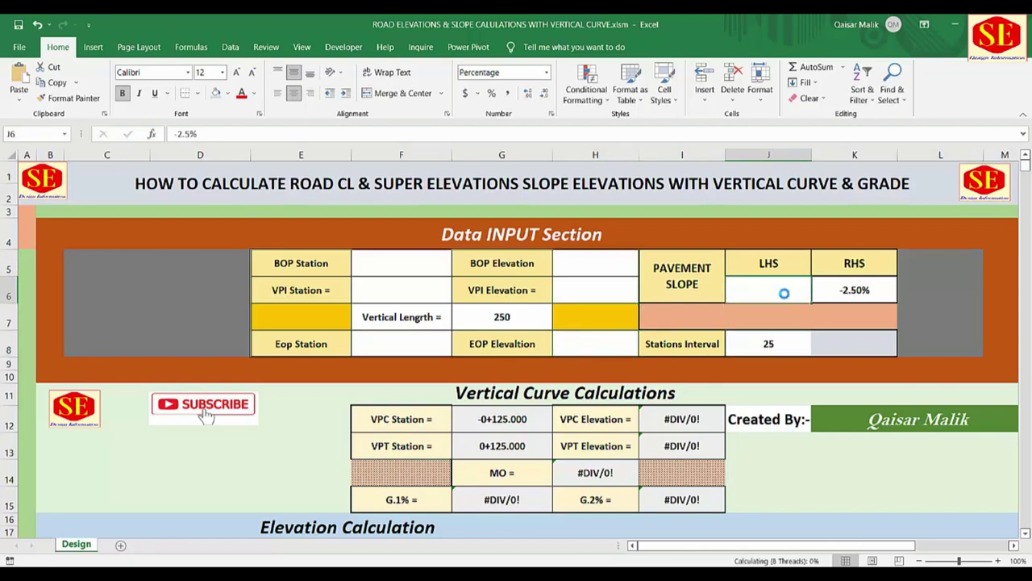
left_click(855, 292)
key("Delete")
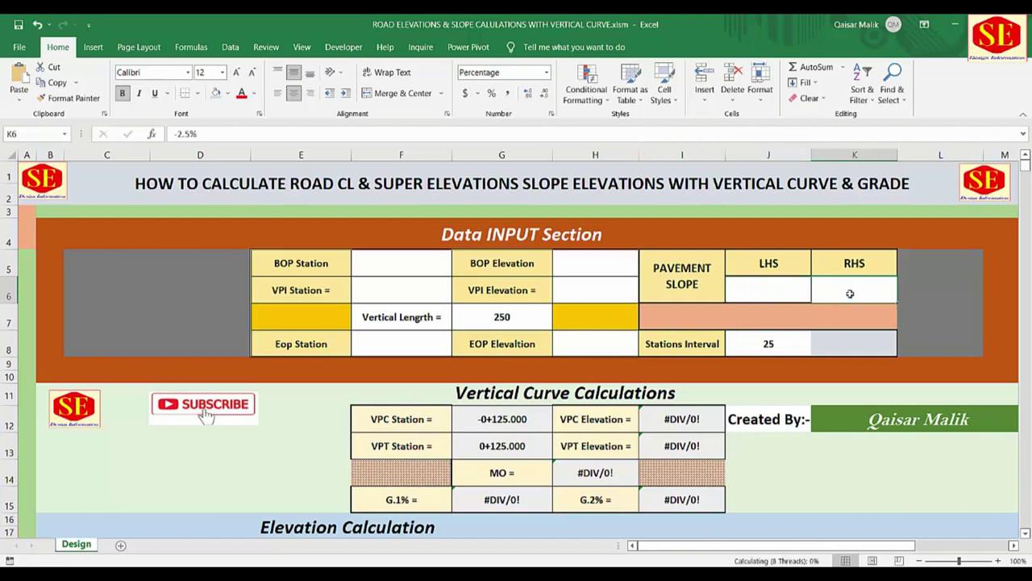
left_click(771, 344)
key("Delete")
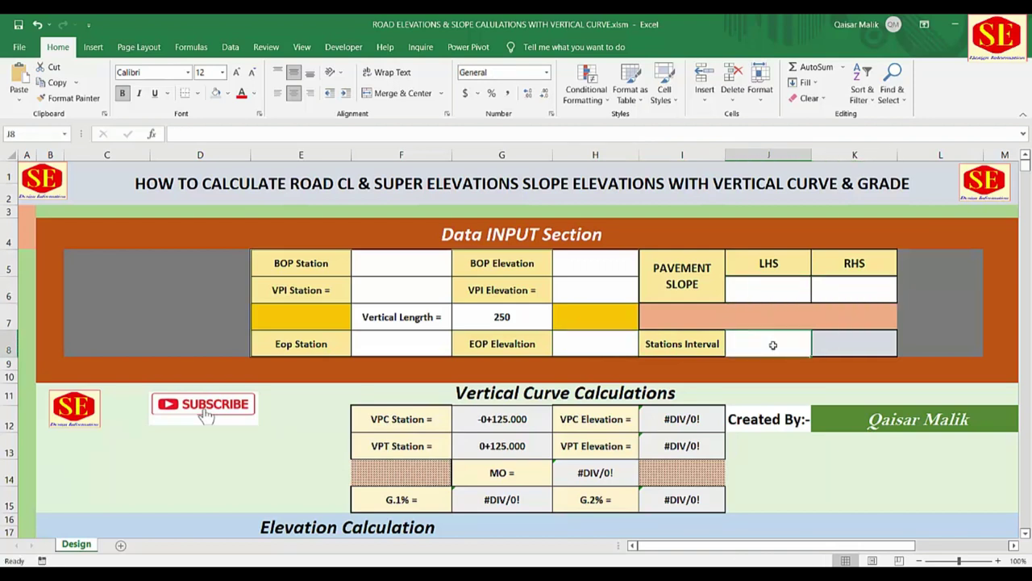
left_click(499, 314)
key("Delete")
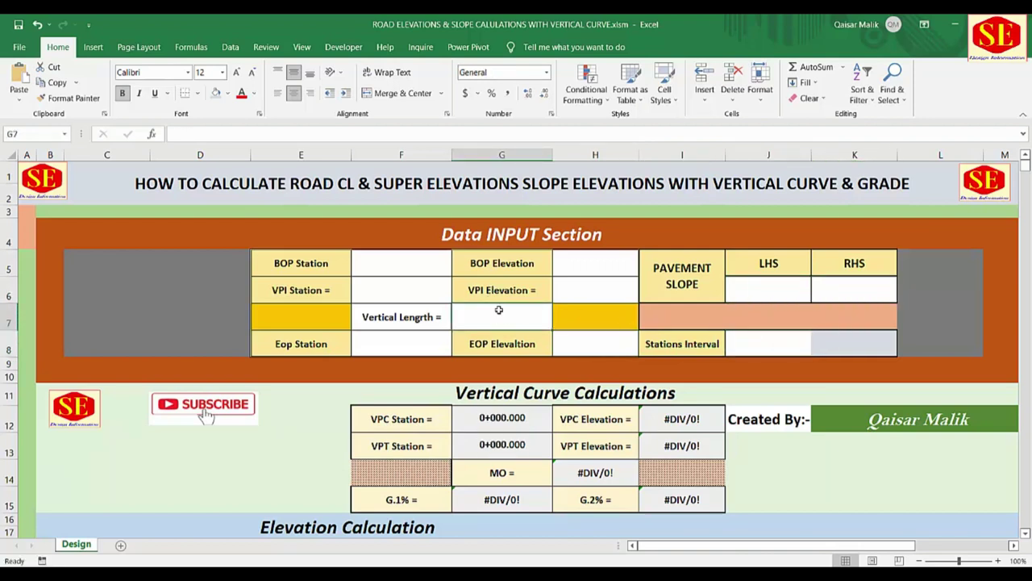
Give the Vertical Length label cell a light gold fill
left_click(397, 317)
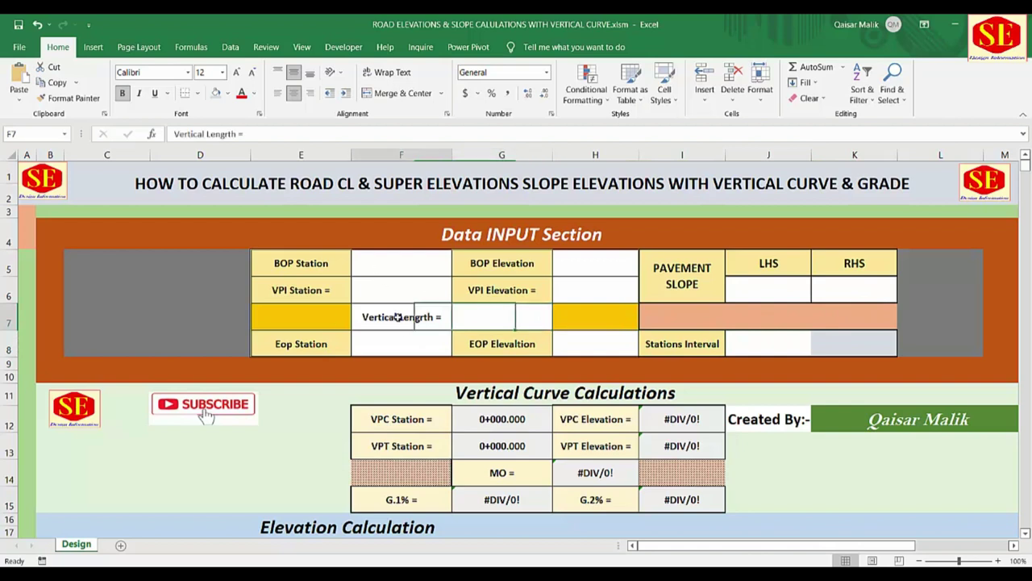
left_click(228, 94)
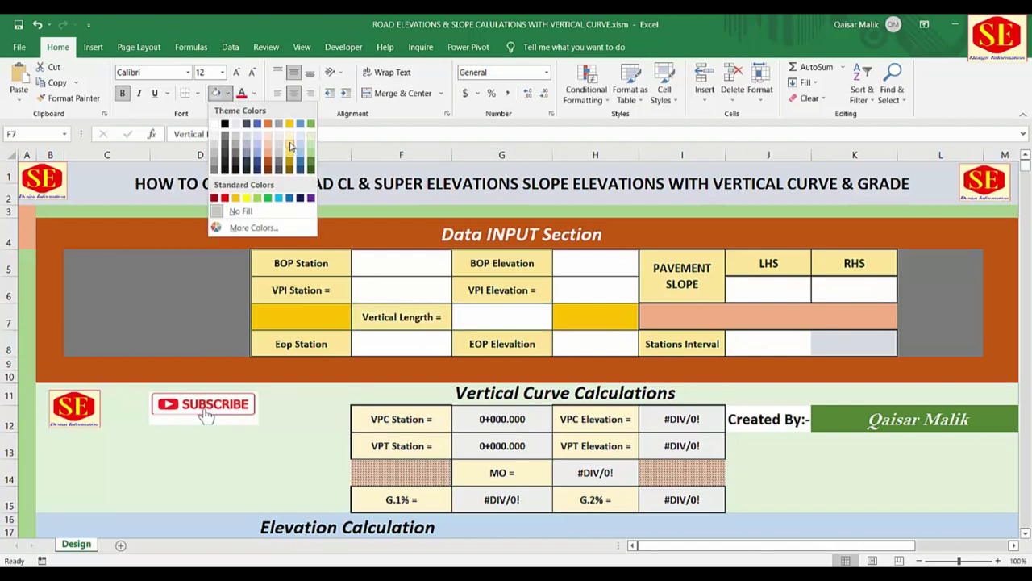
left_click(291, 146)
key("Return")
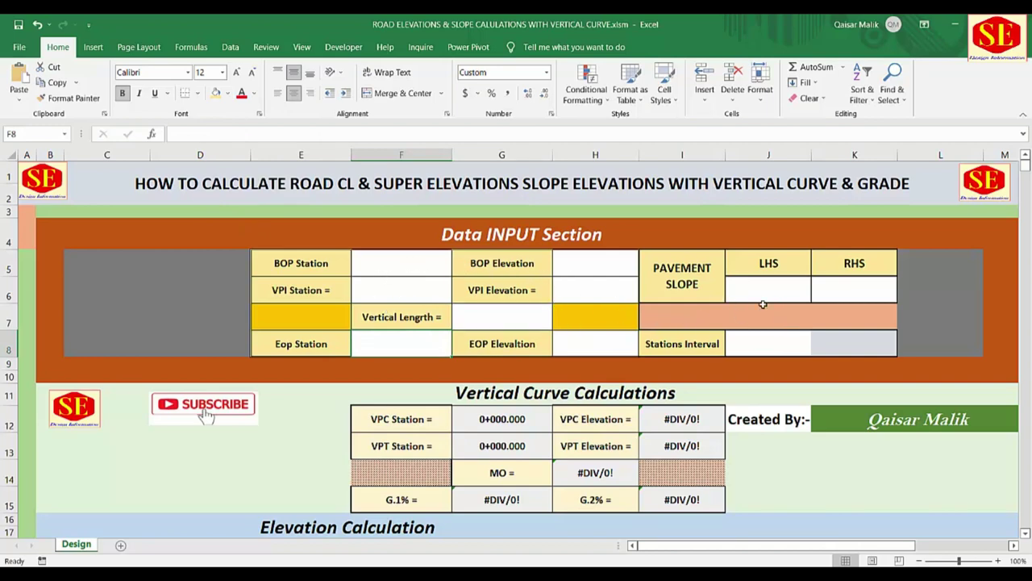
Check the row 19 offsets: LHS 10 and 5, RHS 10 and 20
scroll(763, 304, "down", 5)
left_click(313, 232)
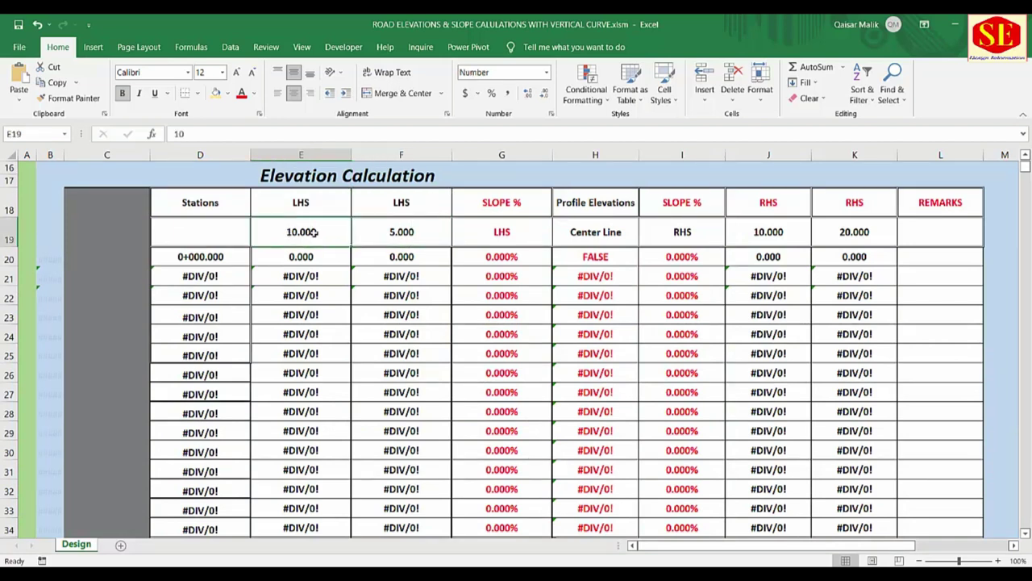
left_click(416, 232)
left_click(316, 236)
left_click(413, 234)
left_click(720, 234)
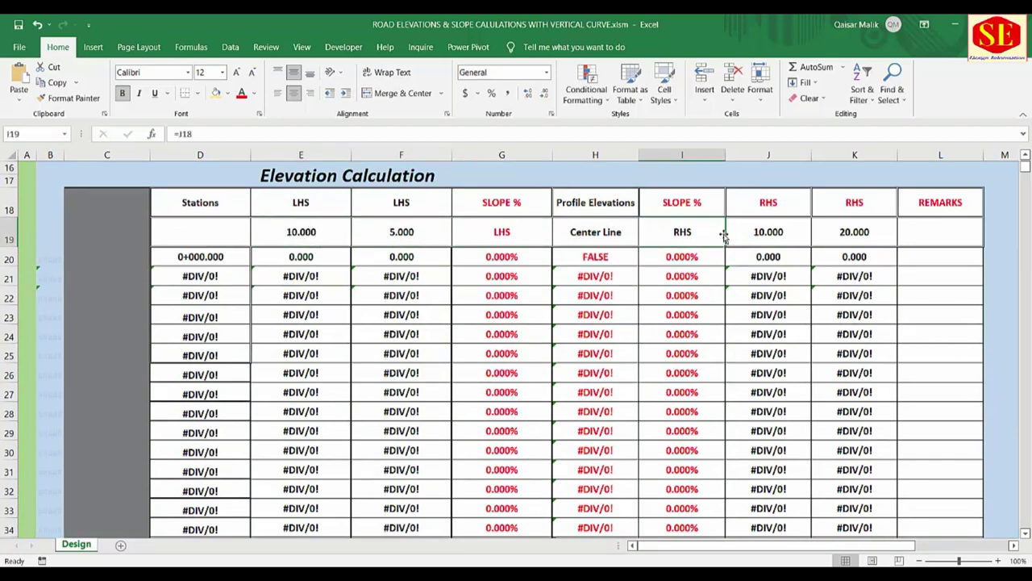
left_click(803, 239)
left_click(847, 240)
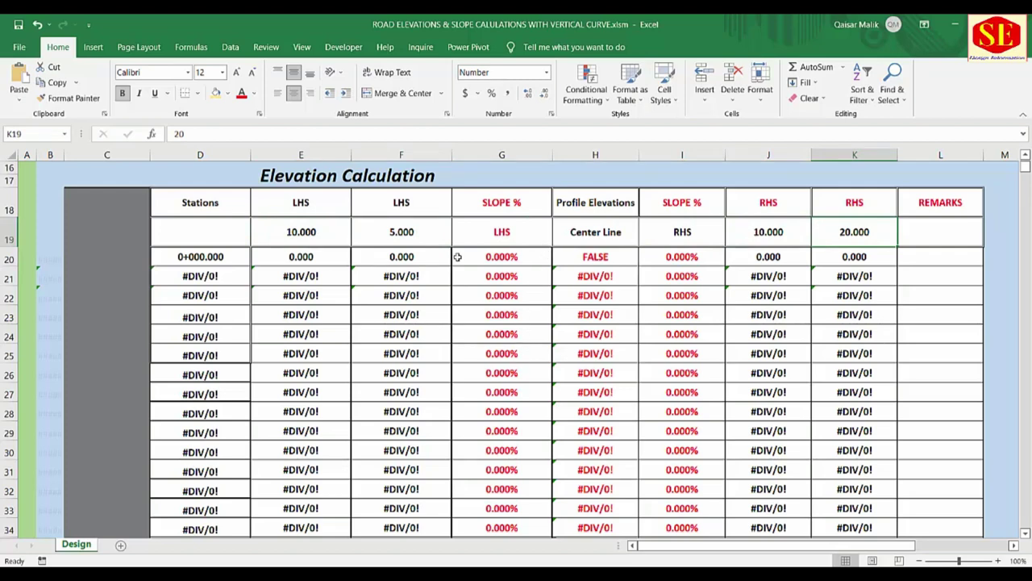
scroll(563, 437, "up", 5)
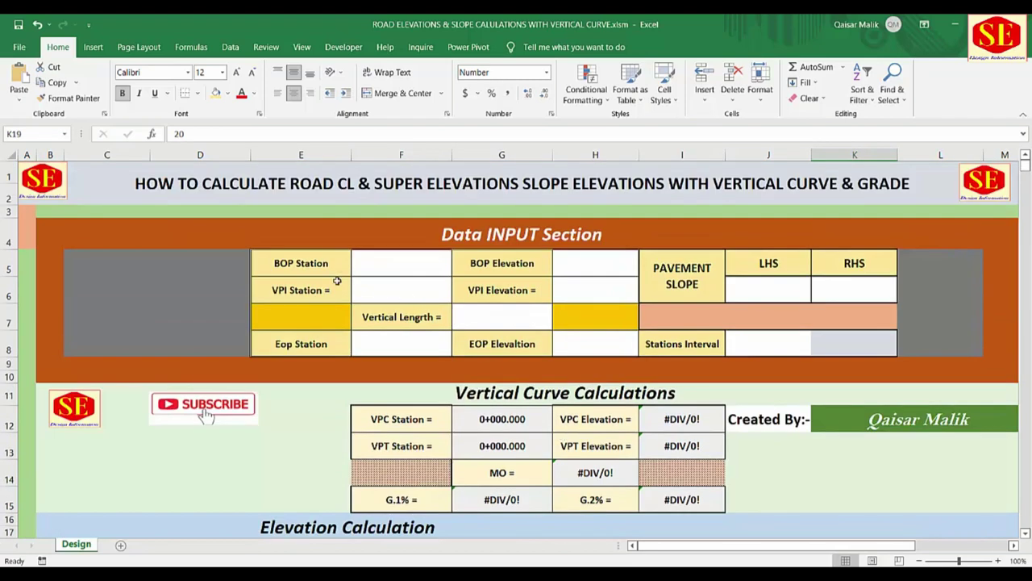
left_click(305, 271)
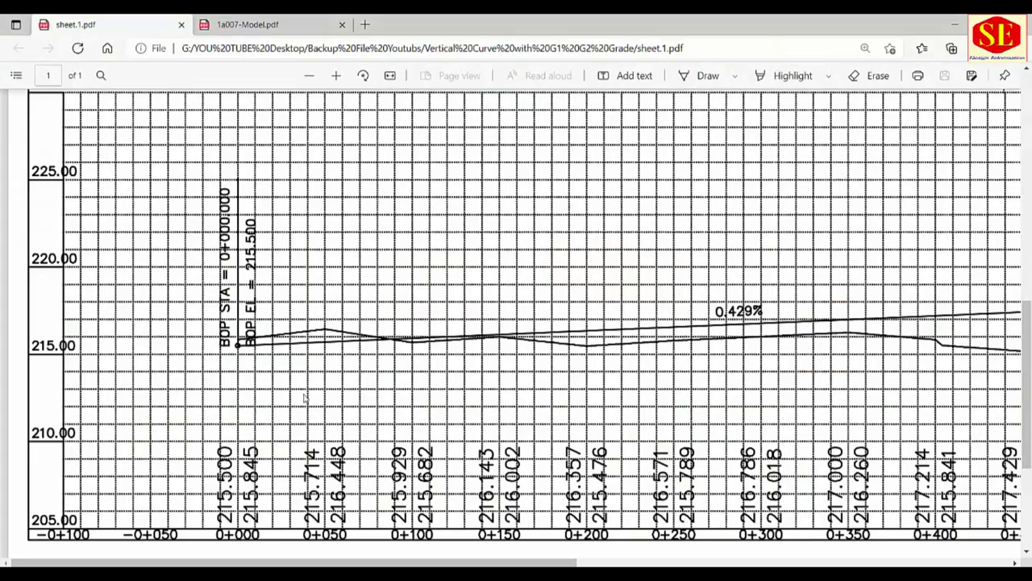
Pan and zoom across the sheet.1.pdf profile to read the BOP and VPI curve labels
scroll(331, 356, "down", 5)
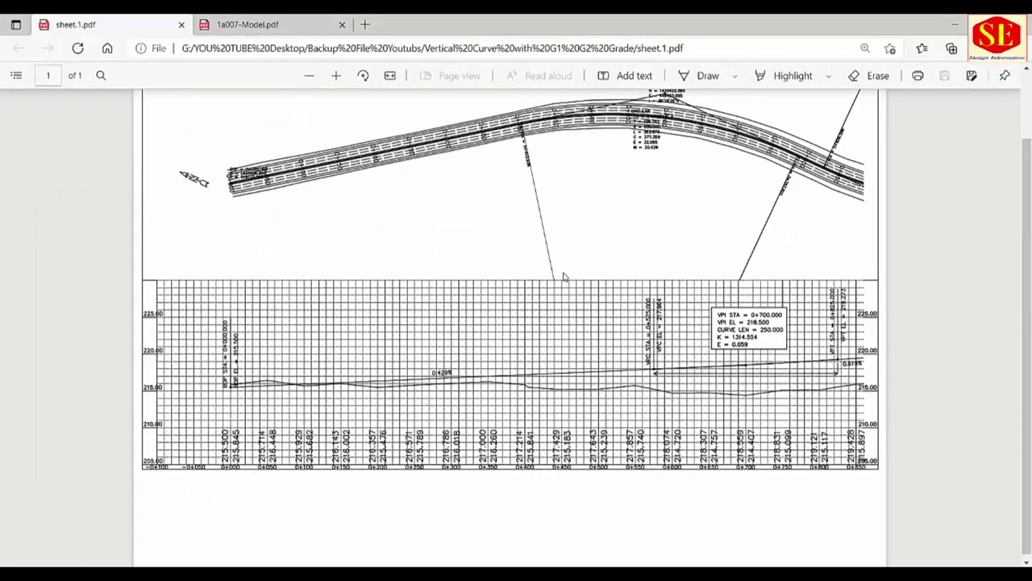
scroll(680, 244, "up", 1)
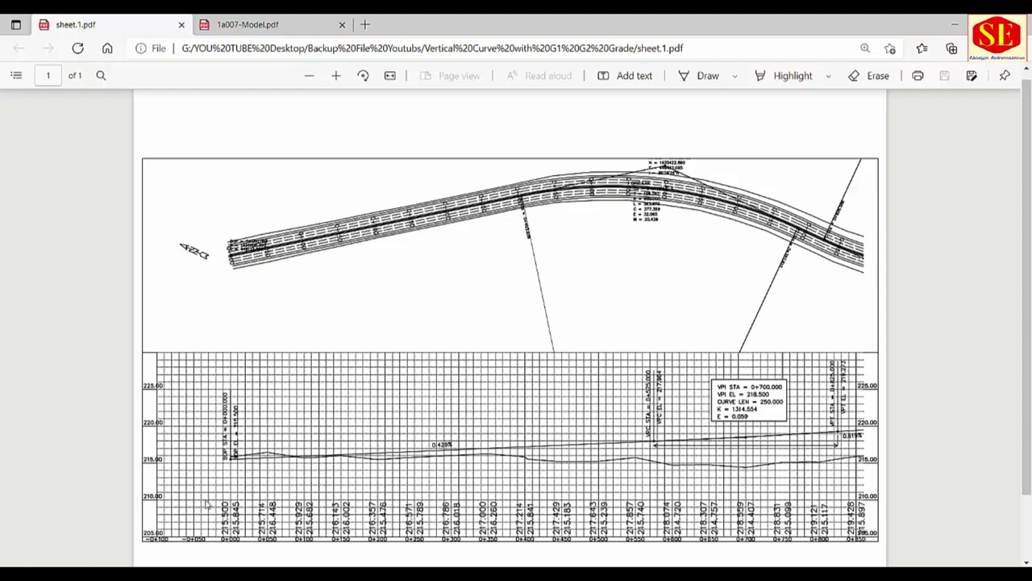
scroll(226, 466, "up", 4)
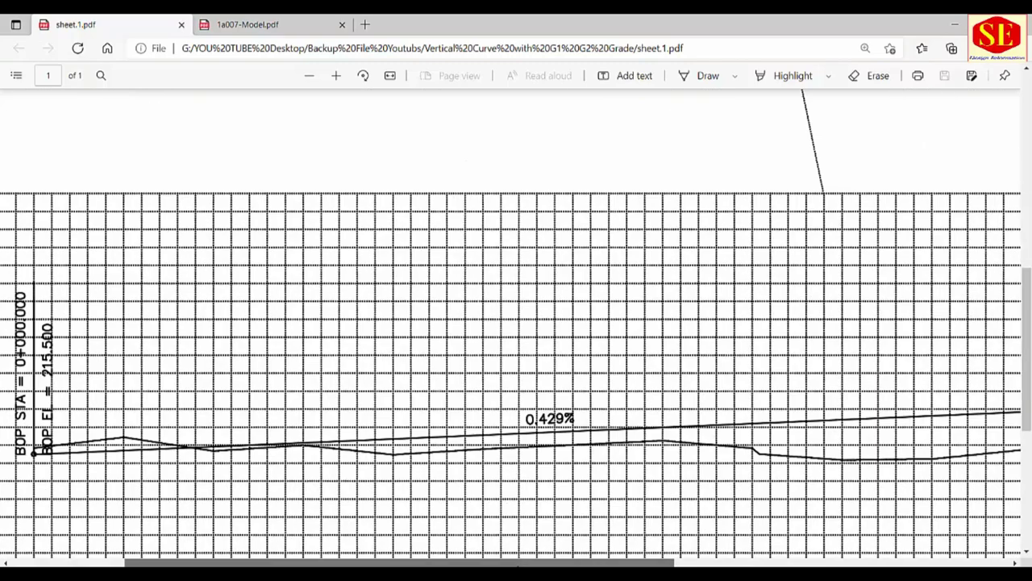
scroll(306, 484, "left", 3)
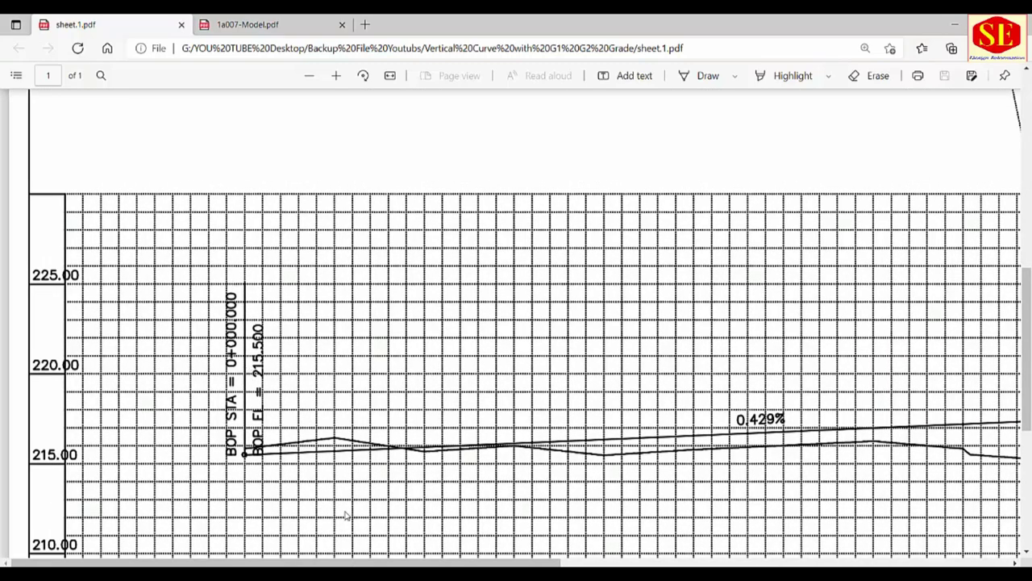
left_click_drag(405, 558, 853, 558)
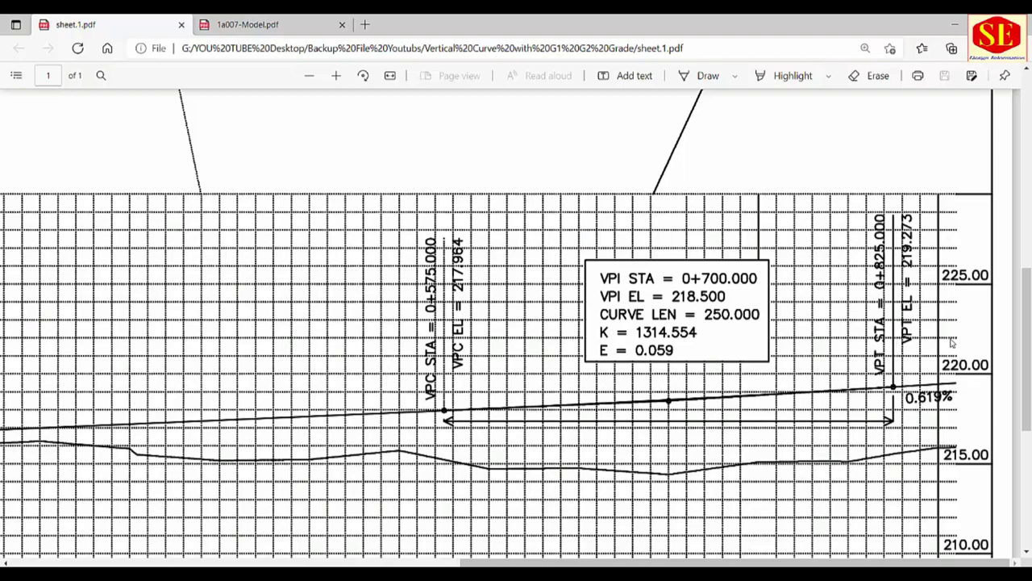
left_click_drag(673, 558, 199, 558)
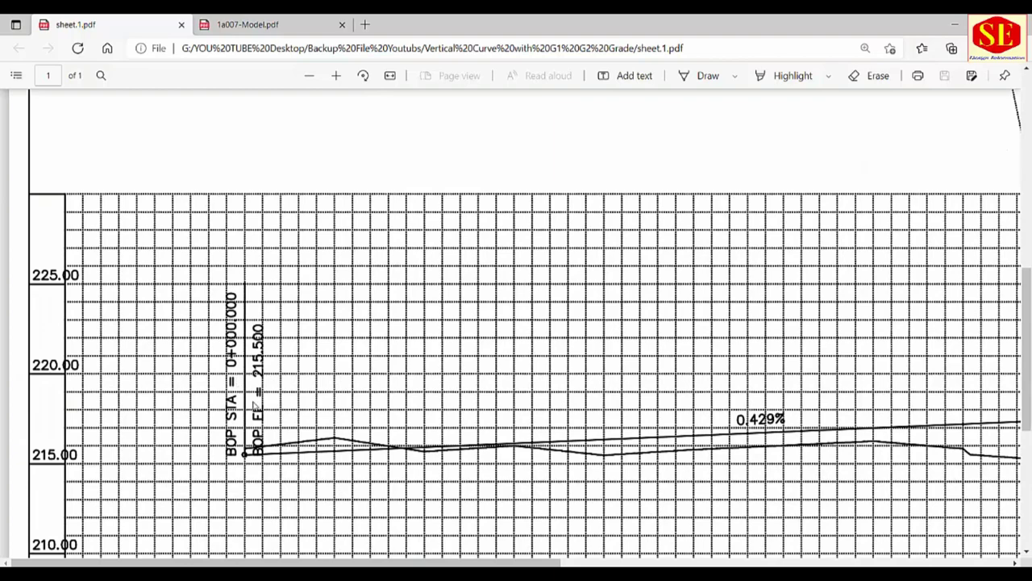
left_click_drag(395, 562, 814, 562)
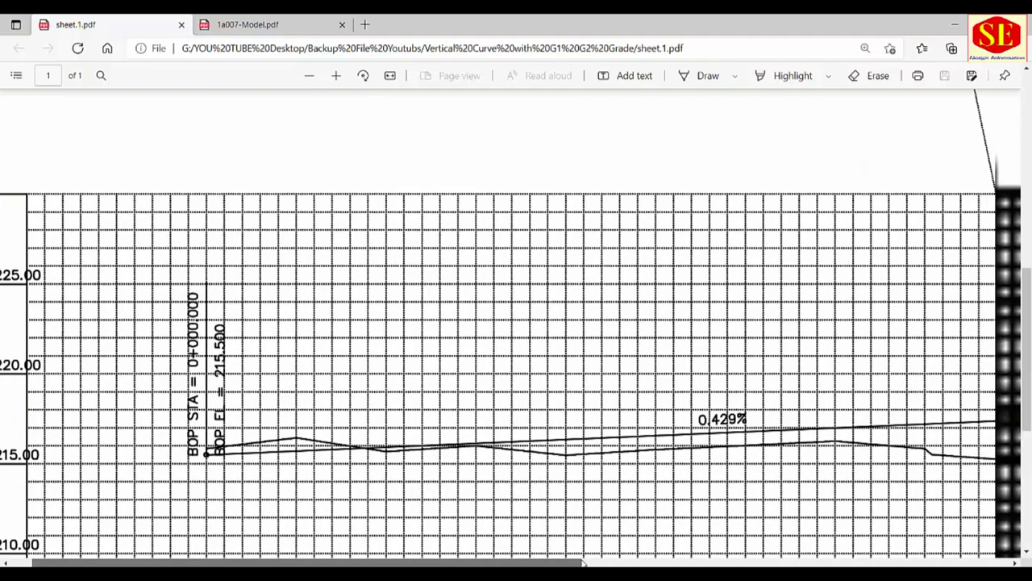
scroll(685, 274, "right", 2)
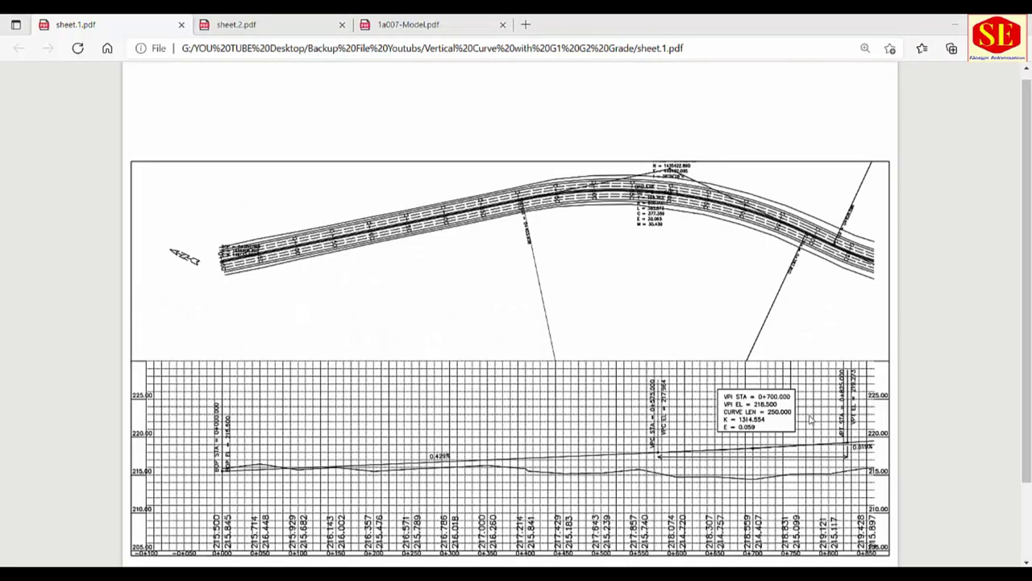
Look over the sheet.2.pdf profile drawing alongside sheet 1
left_click(255, 24)
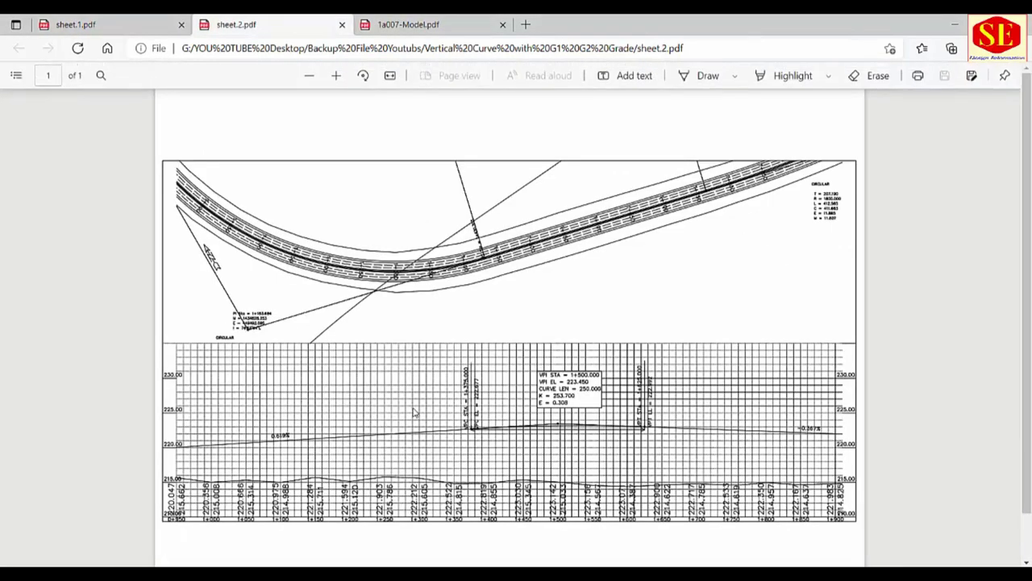
scroll(487, 450, "up", 3)
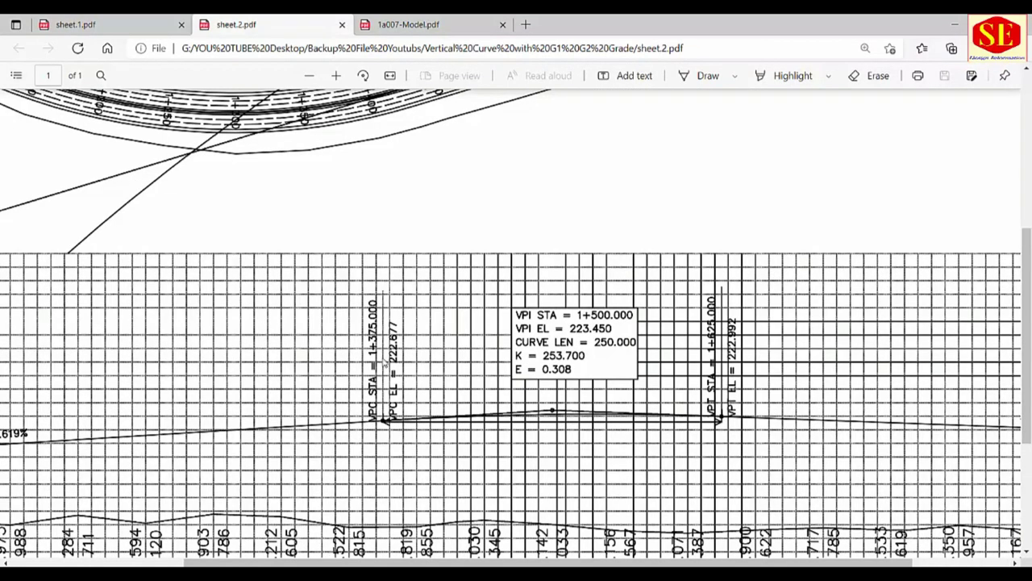
left_click(65, 20)
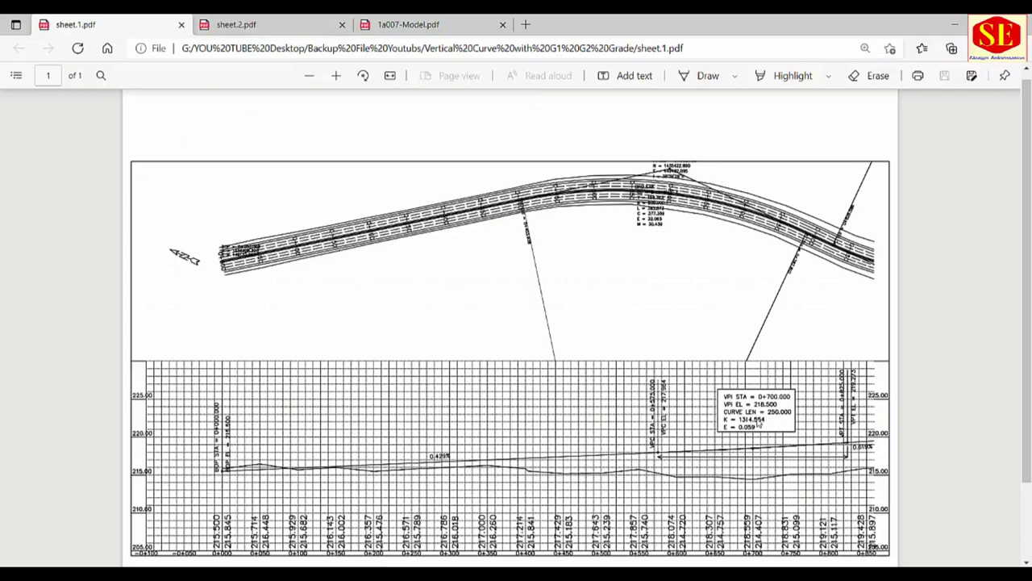
left_click(216, 24)
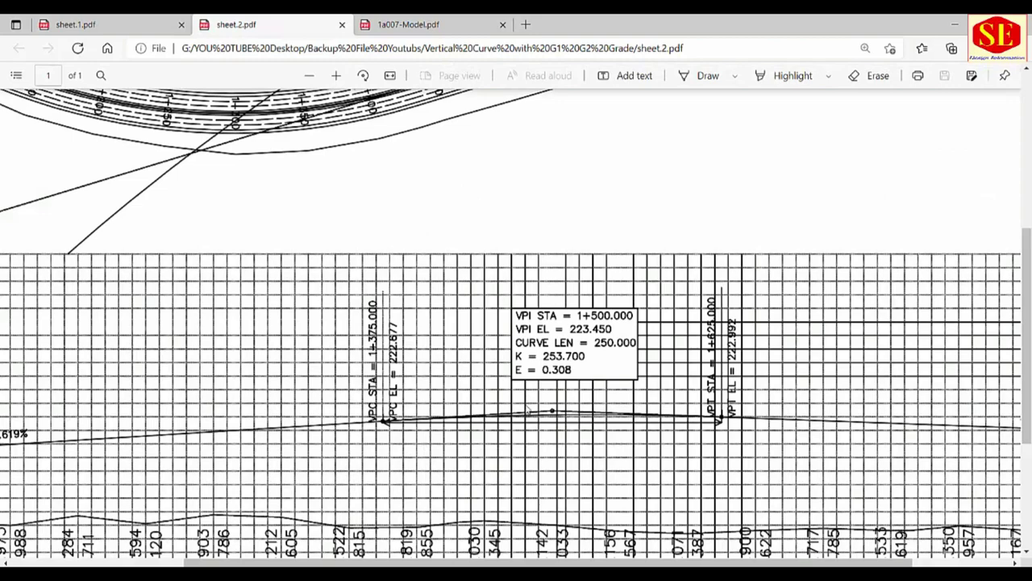
scroll(528, 410, "down", 1)
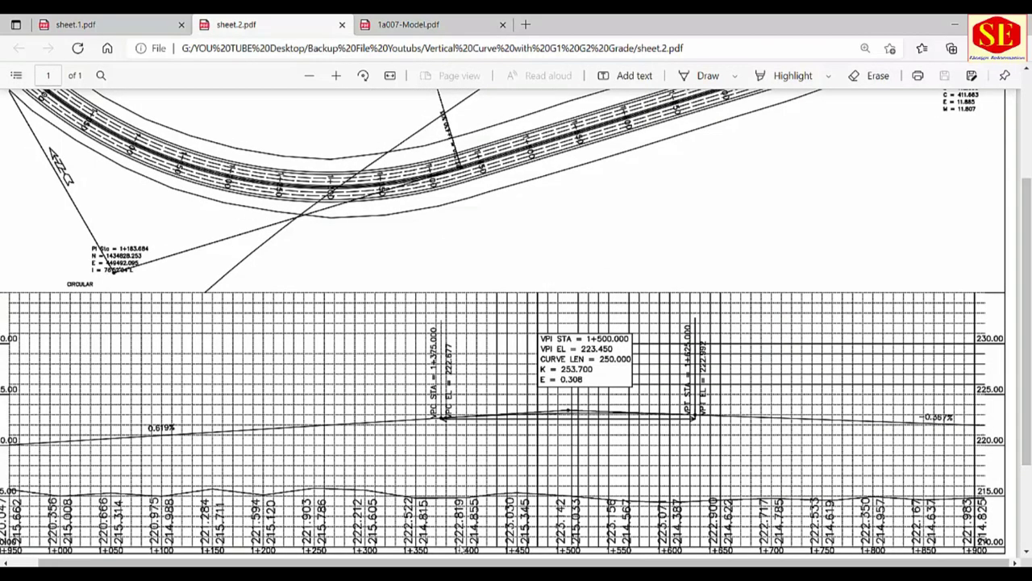
scroll(462, 550, "left", 1)
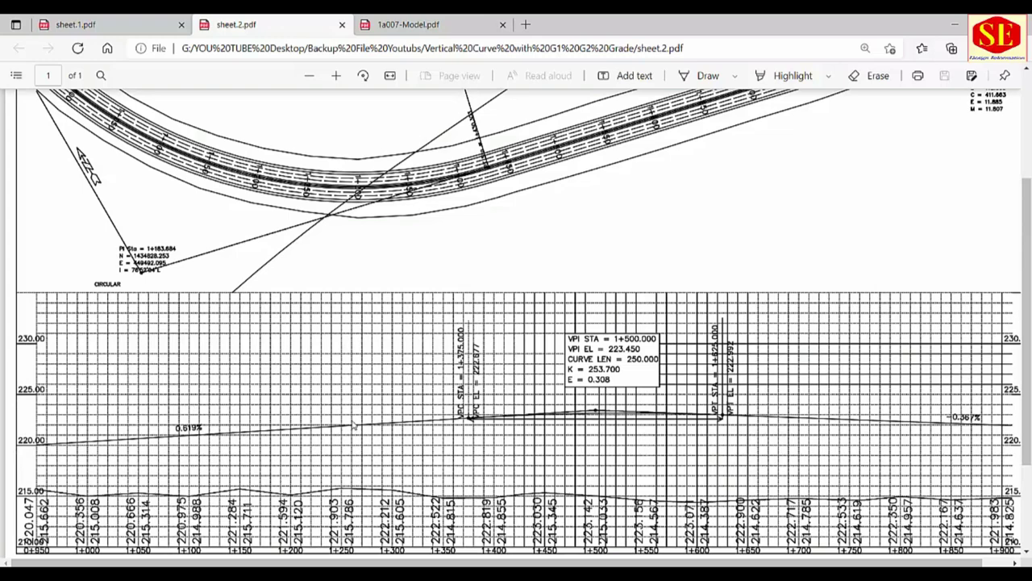
Zoom in on sheet.1.pdf's BOP station 0+000.000 and elevation 215.500 labels
left_click(67, 21)
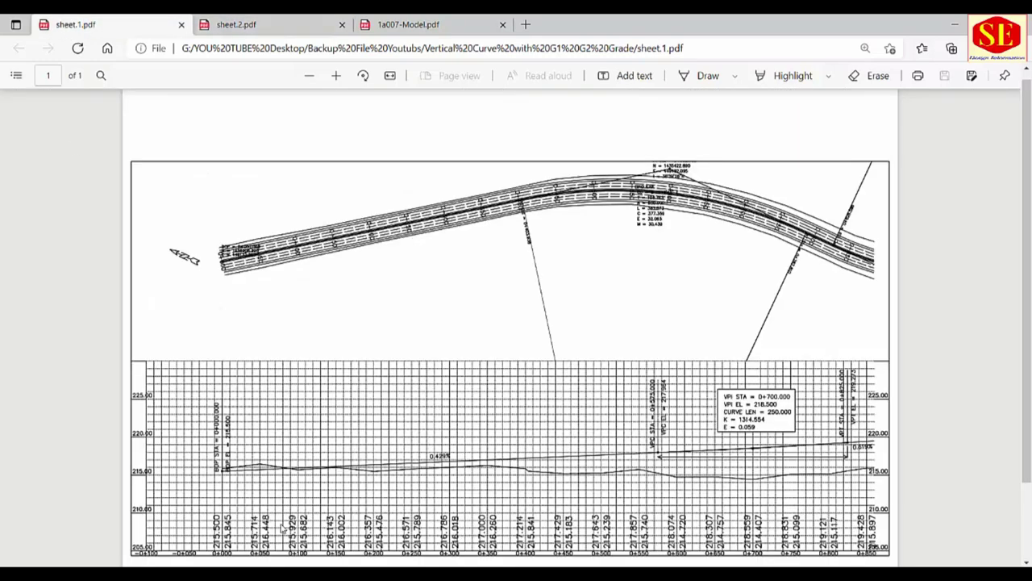
scroll(194, 486, "up", 3)
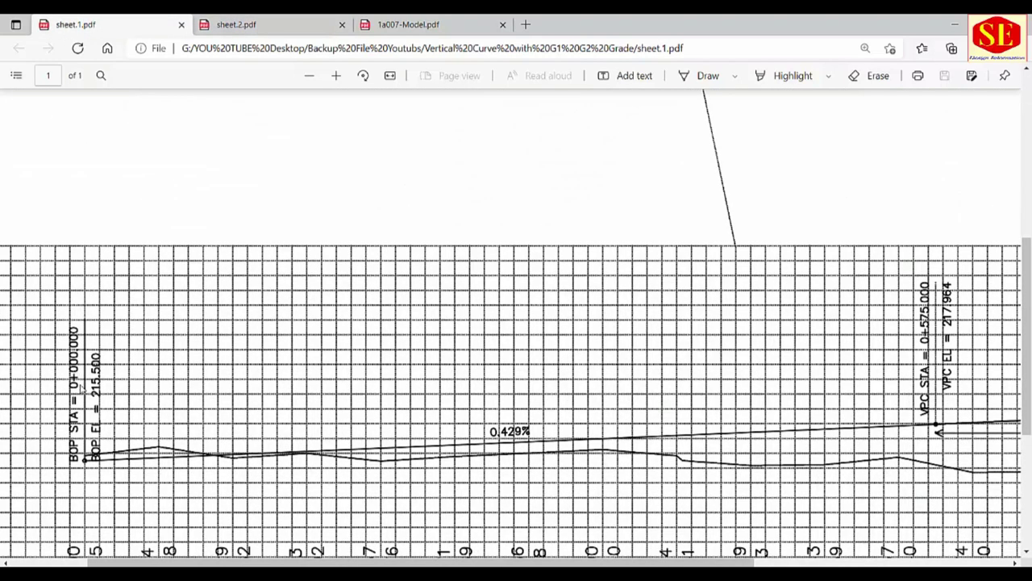
scroll(56, 437, "up", 1)
scroll(60, 424, "up", 1)
scroll(62, 416, "up", 1)
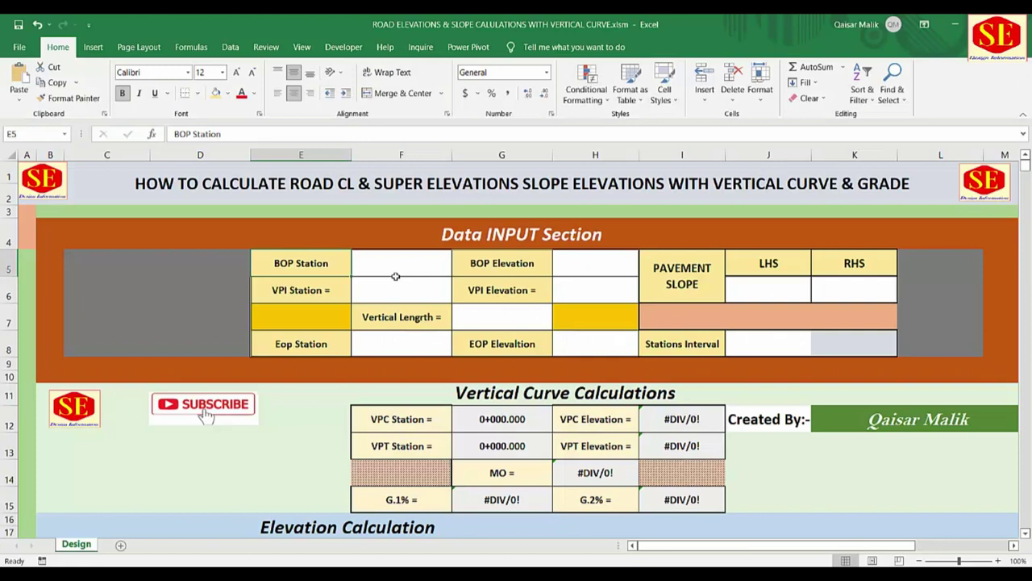
Enter BOP station 0 and BOP elevation 215.5, fixing a value mistakenly typed into VPI Station
left_click(392, 271)
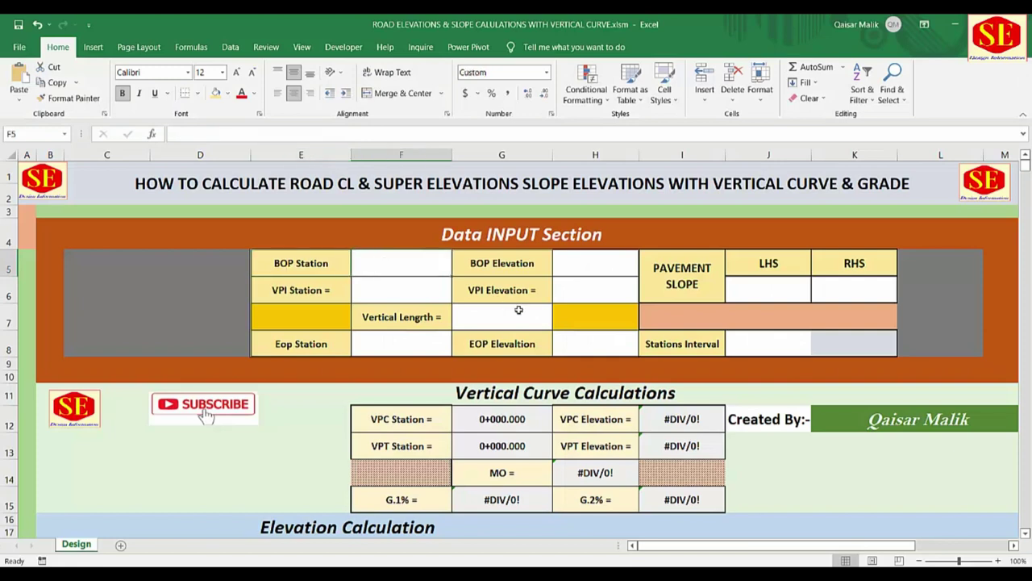
type("0")
key("Return")
type("21")
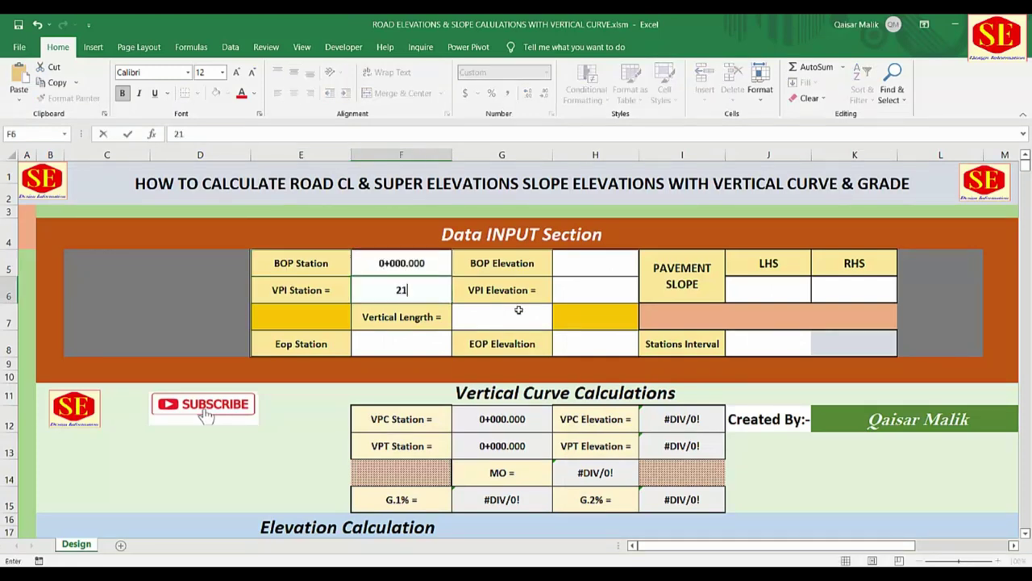
type("5.5")
key("Return")
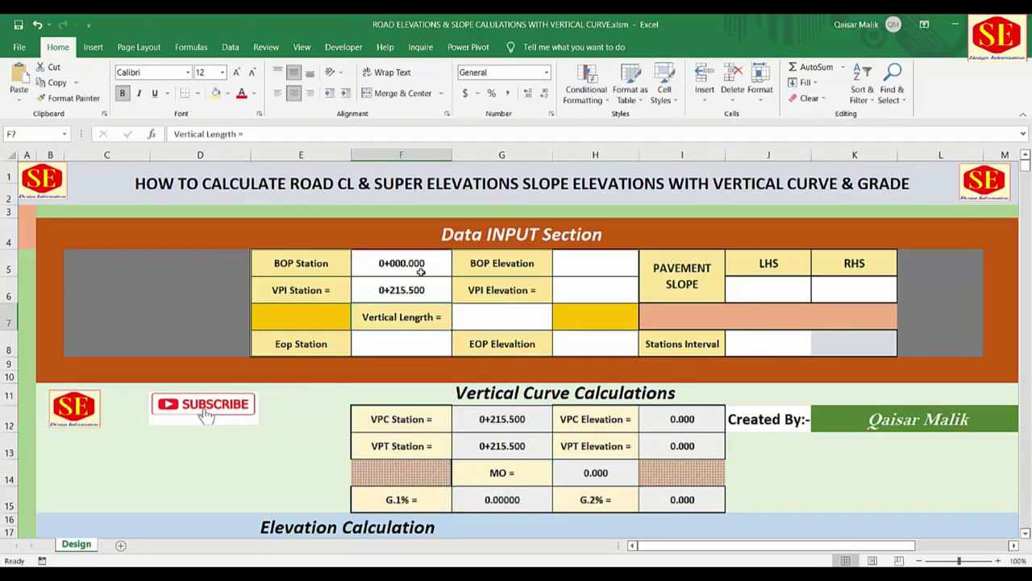
left_click(379, 292)
key("Delete")
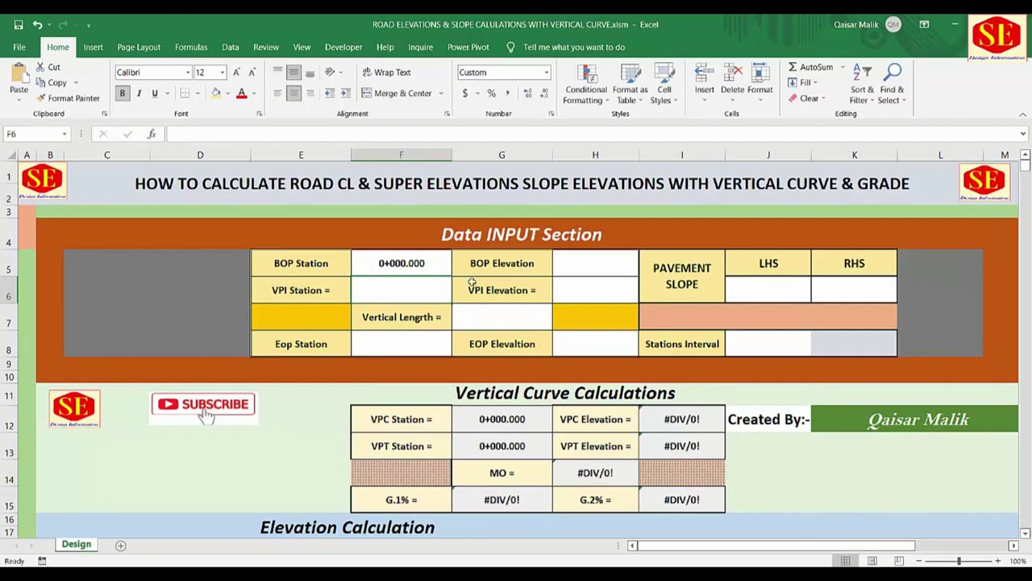
left_click(586, 263)
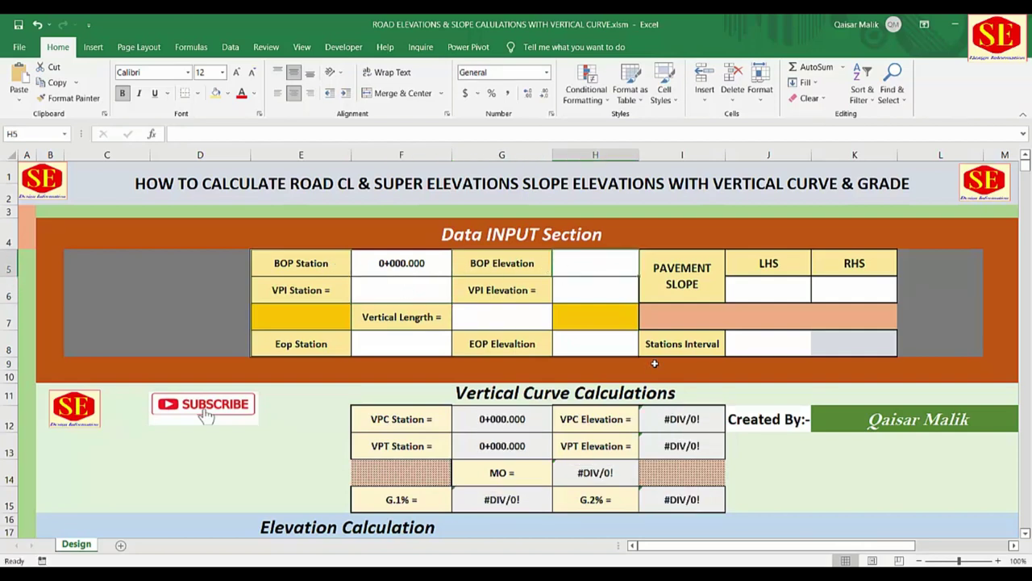
type("215.5")
key("ctrl+Return")
Enter VPI station 700 and VPI elevation 218.5
left_click(389, 292)
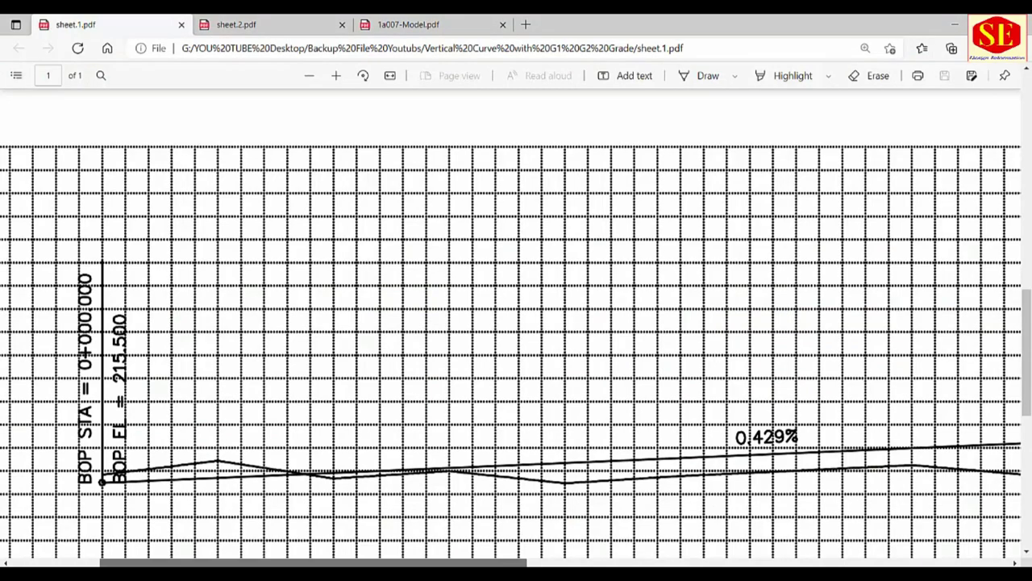
scroll(511, 328, "right", 6)
scroll(511, 328, "right", 3)
scroll(512, 327, "right", 3)
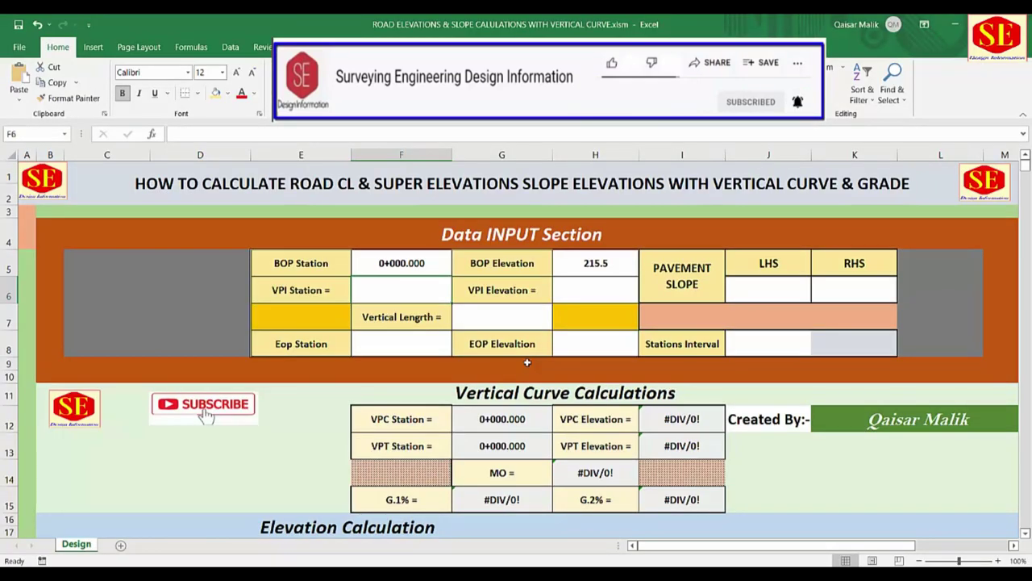
type("700")
key("Return")
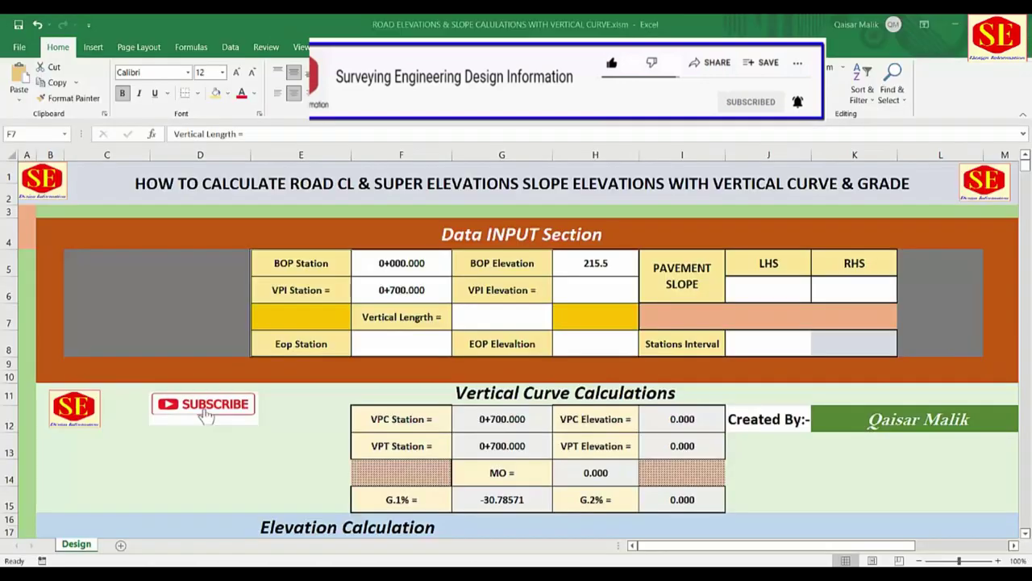
left_click(601, 297)
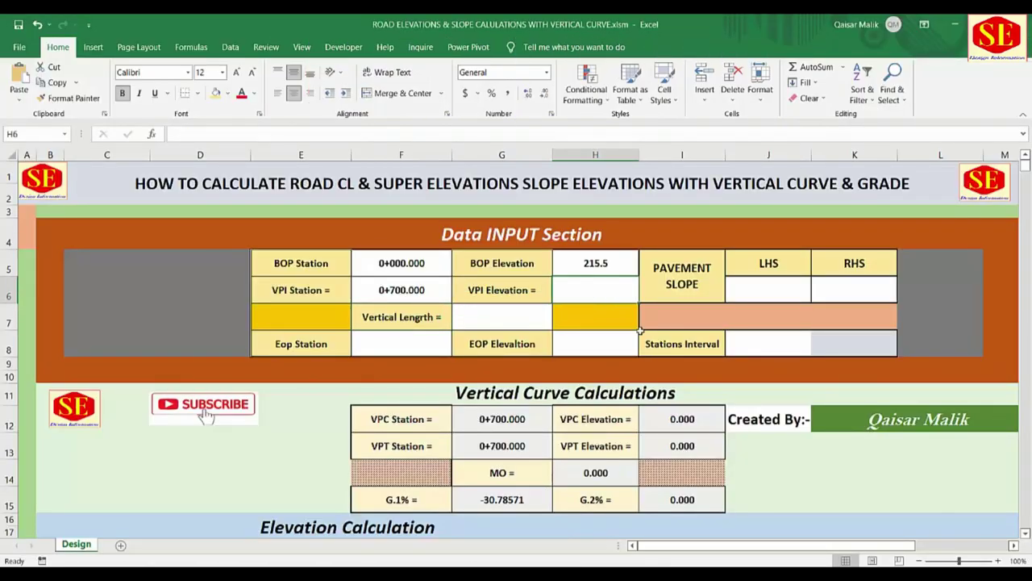
type("218.5")
key("Return")
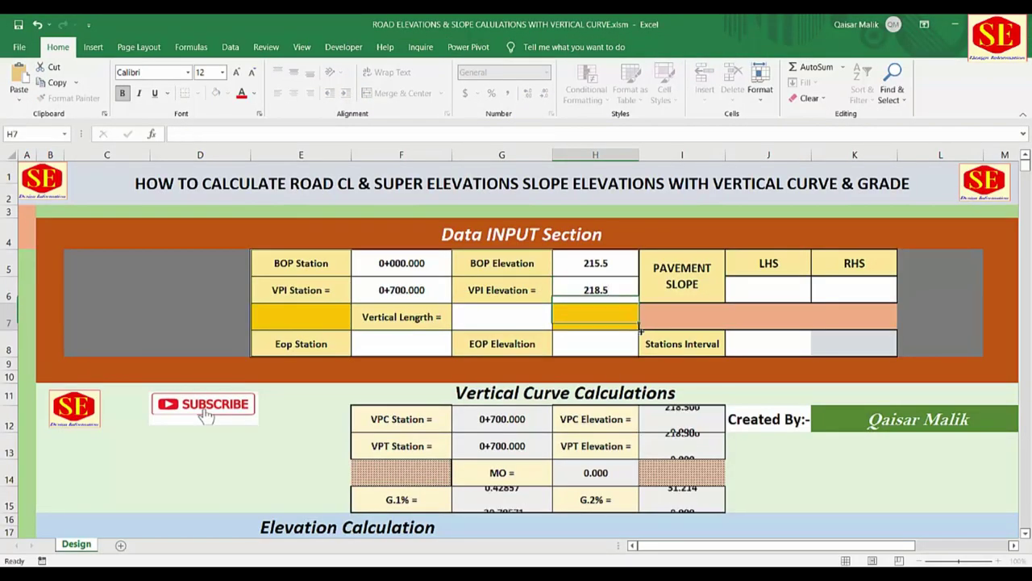
Set the vertical length to 250 and select the EOP Station input cell
left_click(416, 317)
left_click(491, 315)
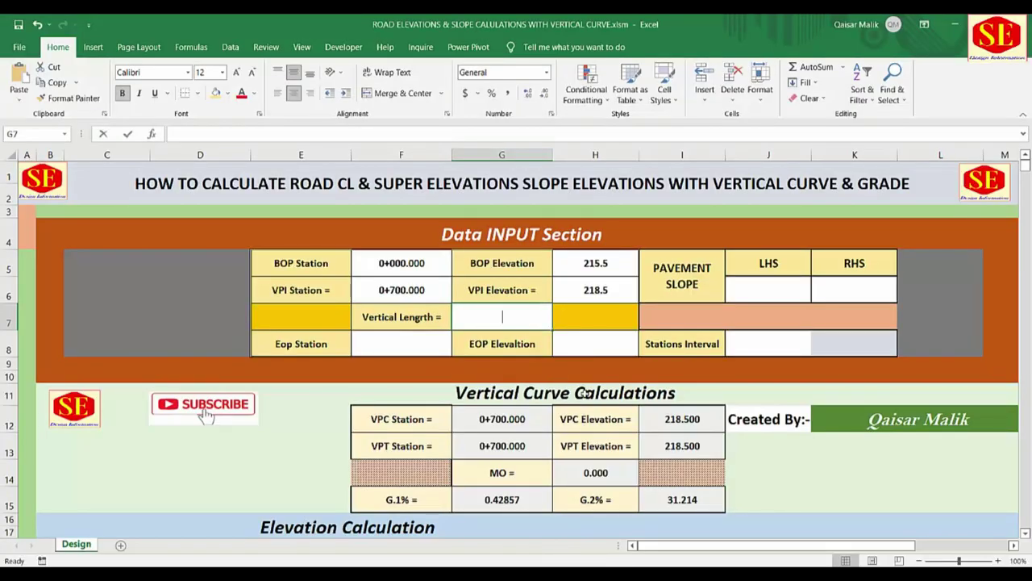
type("250")
key("Return")
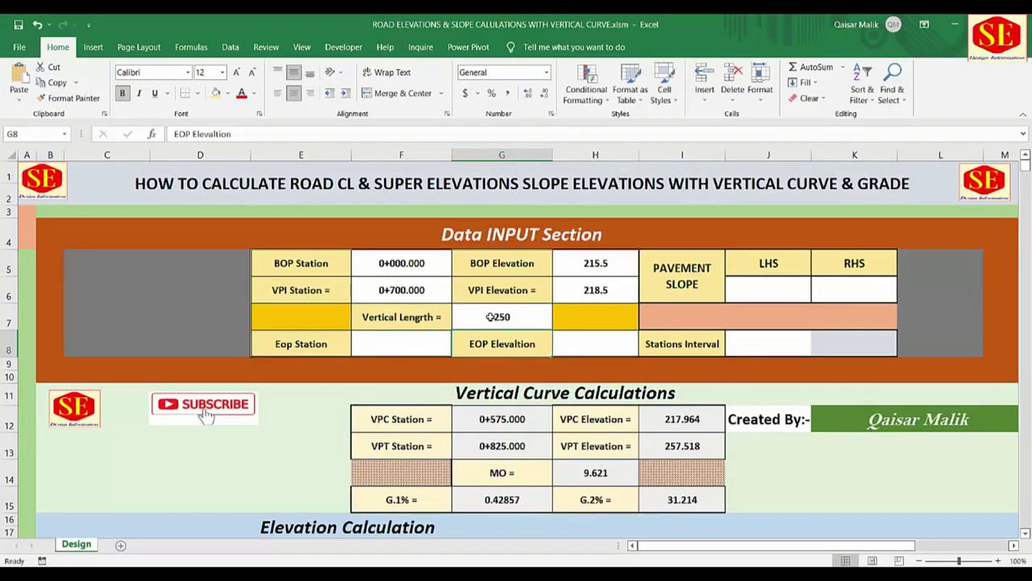
left_click(315, 345)
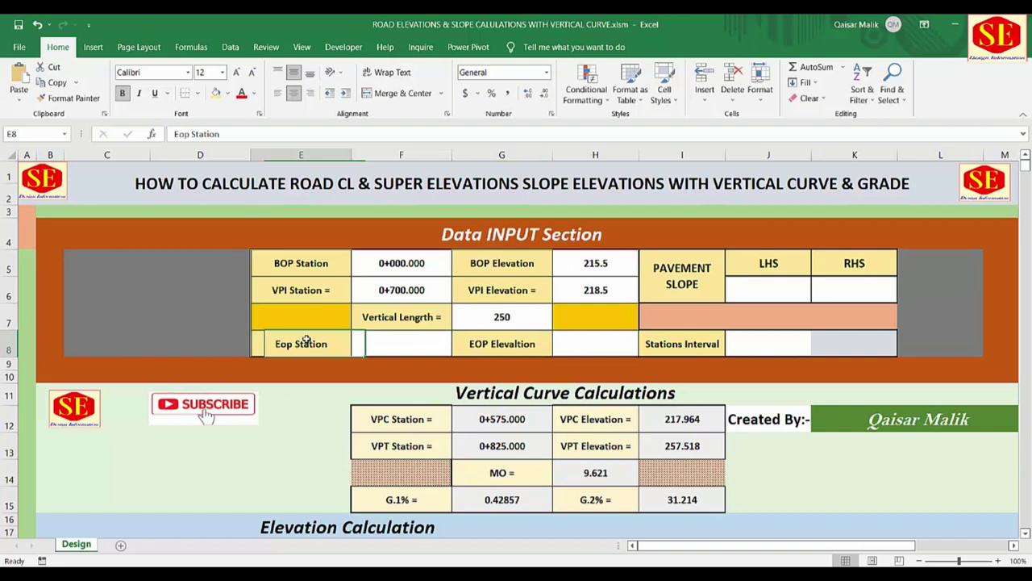
left_click(536, 350)
left_click(378, 345)
left_click(591, 353)
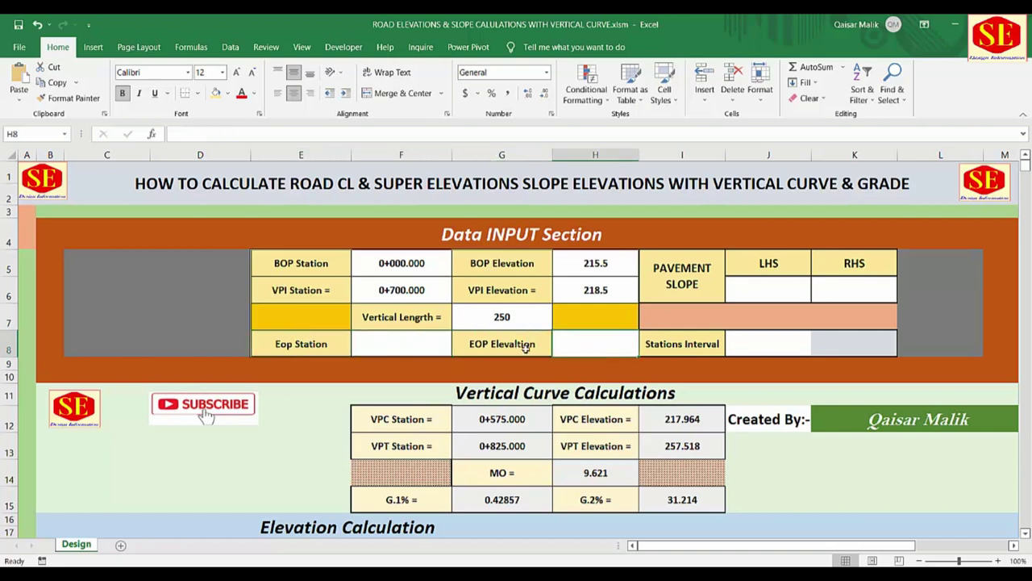
left_click(396, 344)
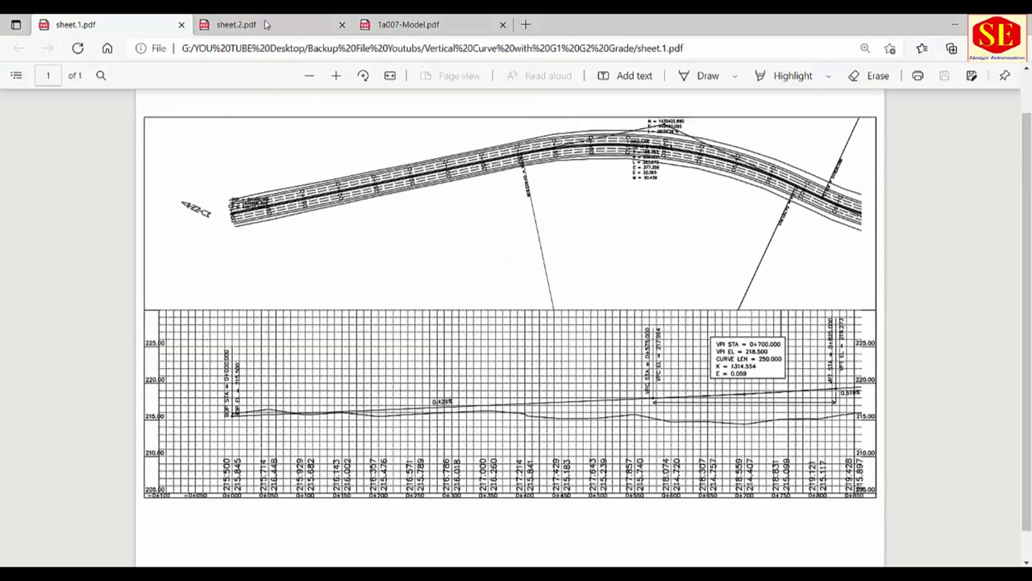
Zoom in on sheet.2.pdf's VPC station 1+375.000, elevation 222.677 and VPI data box
left_click(266, 25)
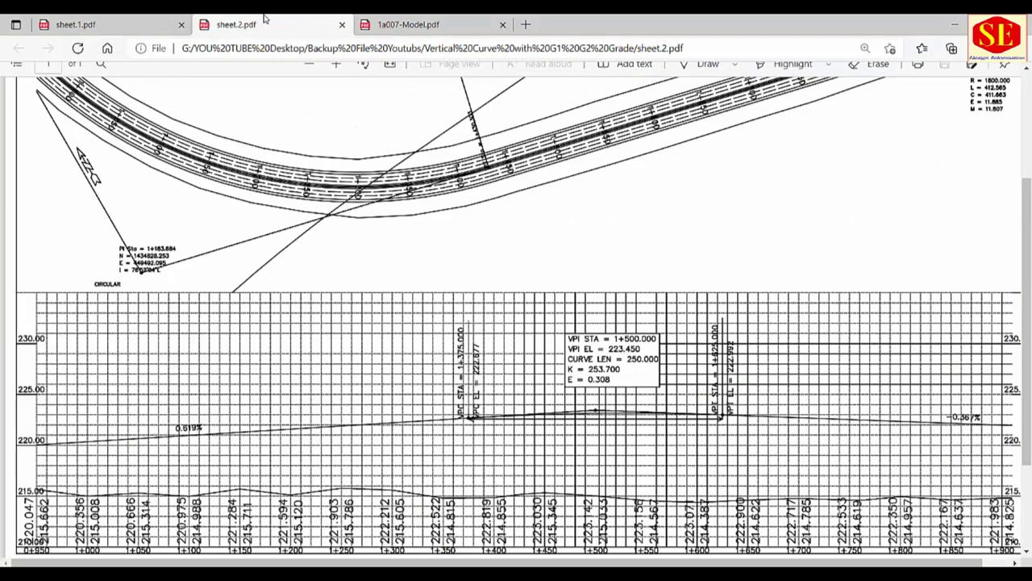
scroll(485, 428, "up", 1, "ctrl")
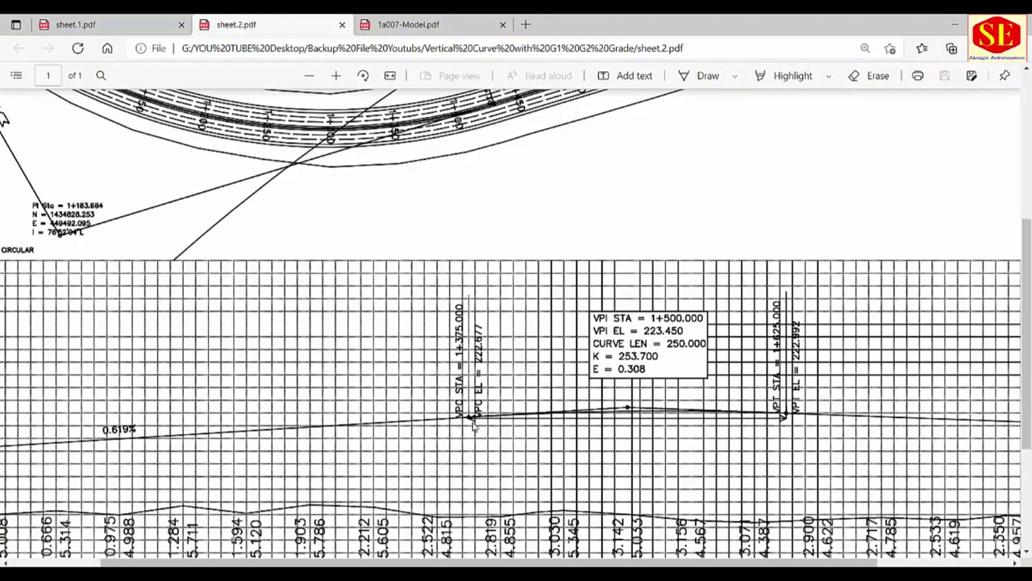
scroll(485, 428, "up", 1, "ctrl")
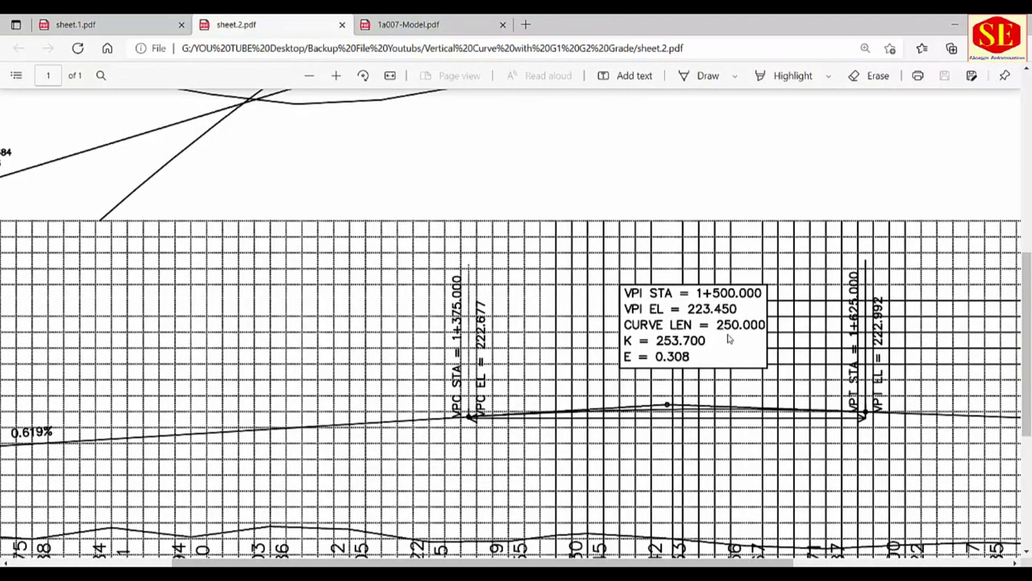
scroll(470, 373, "up", 2, "ctrl")
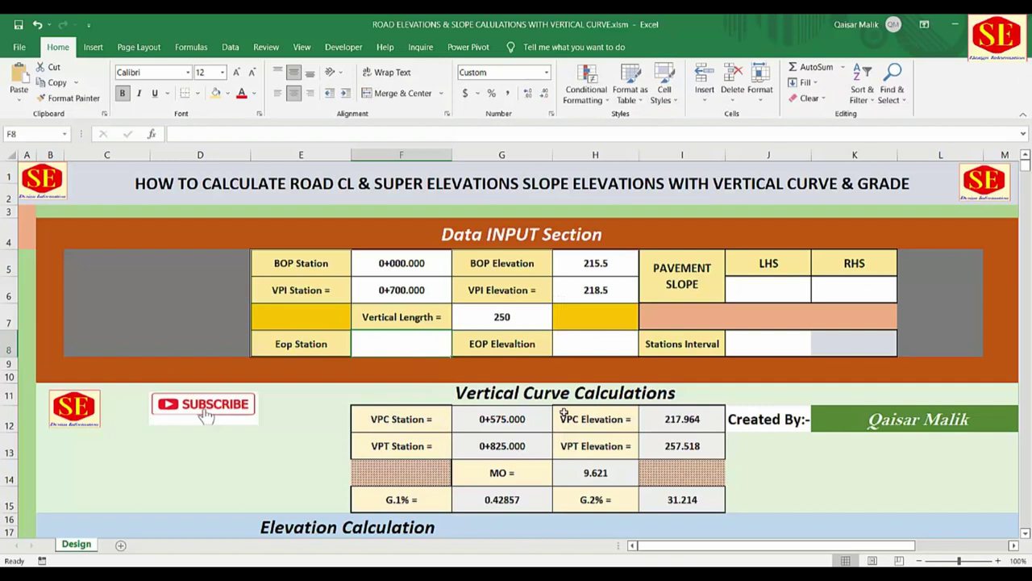
Set the EOP station to 1+375.000 and the EOP elevation to 222.677
type("1+375")
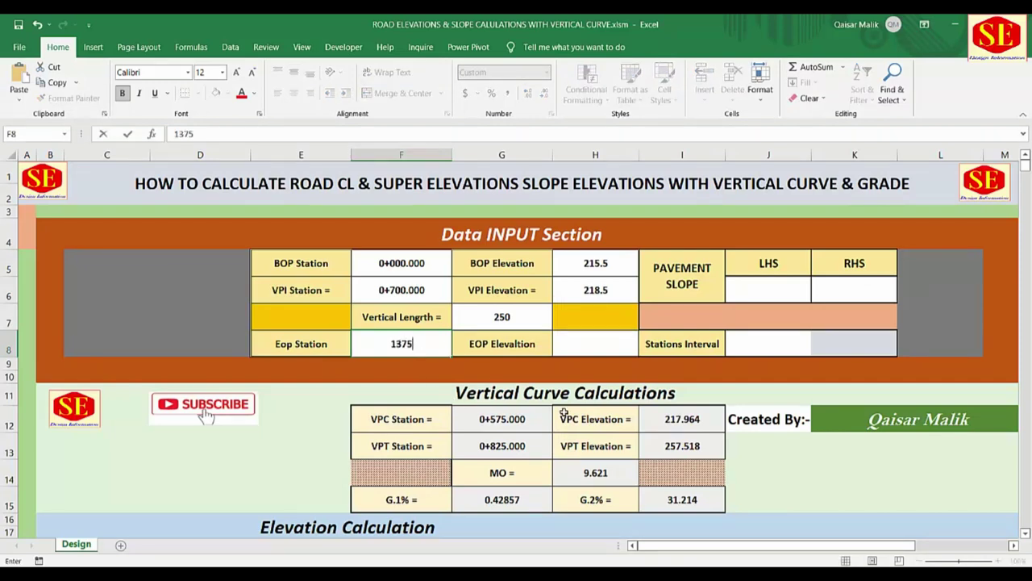
key("Return")
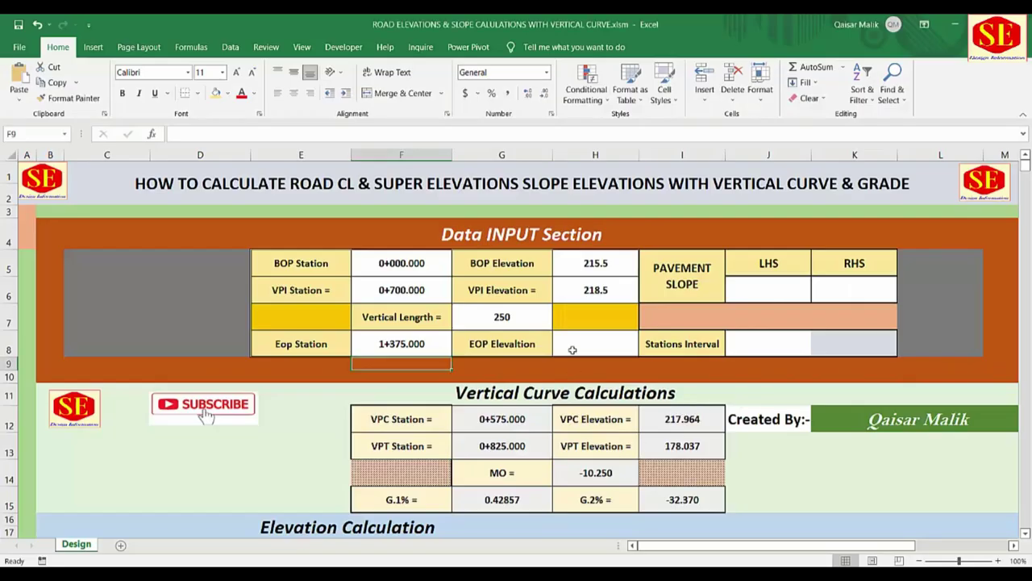
left_click(572, 349)
type("2")
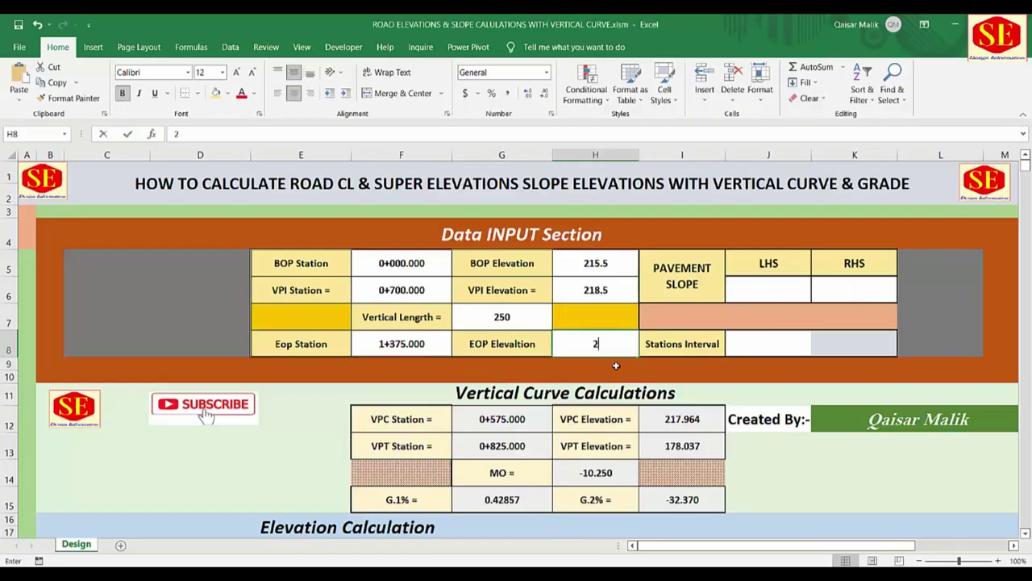
type("22.677")
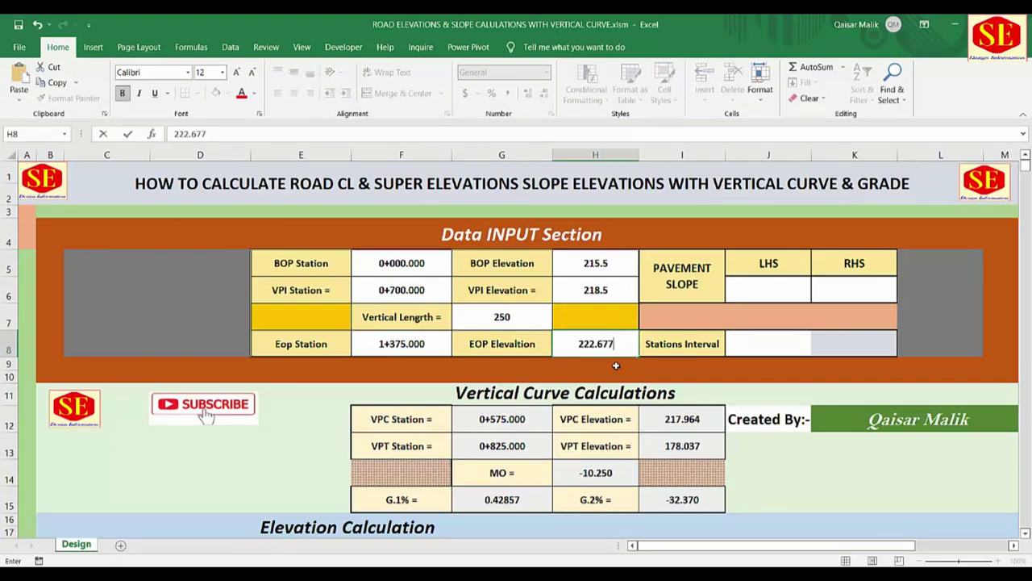
key("Return")
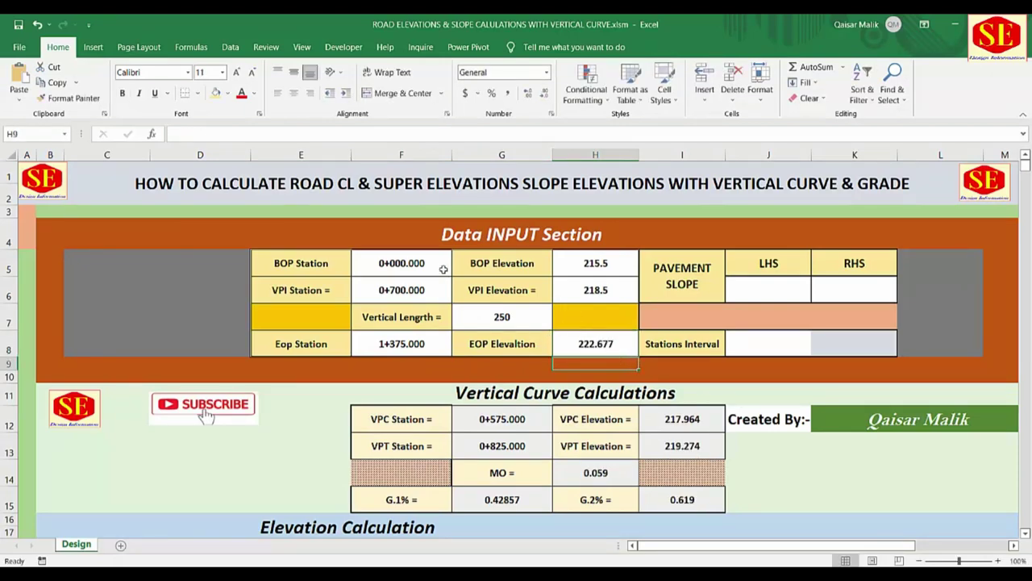
scroll(520, 365, "down", 1)
left_click(520, 365)
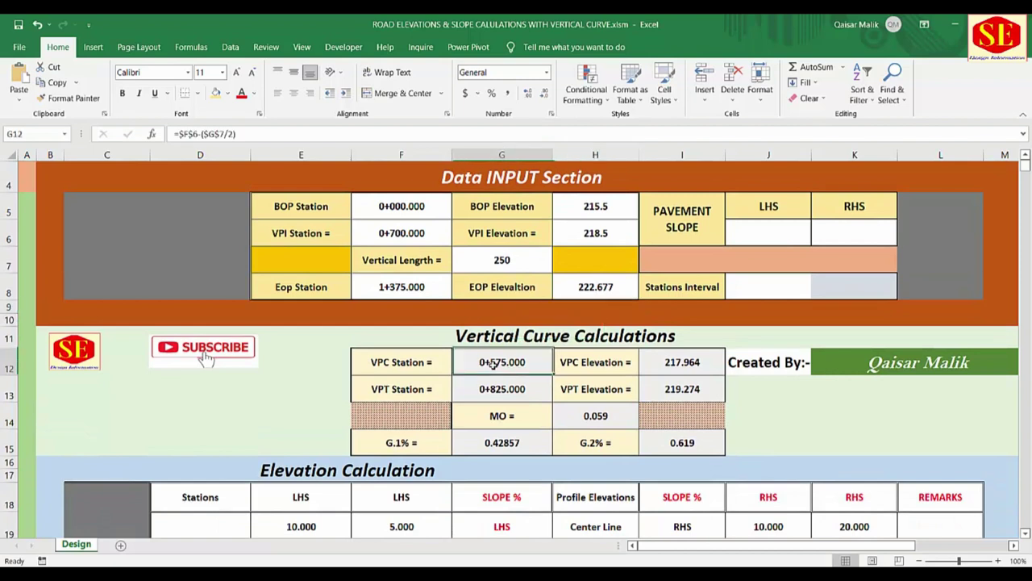
left_click(690, 364)
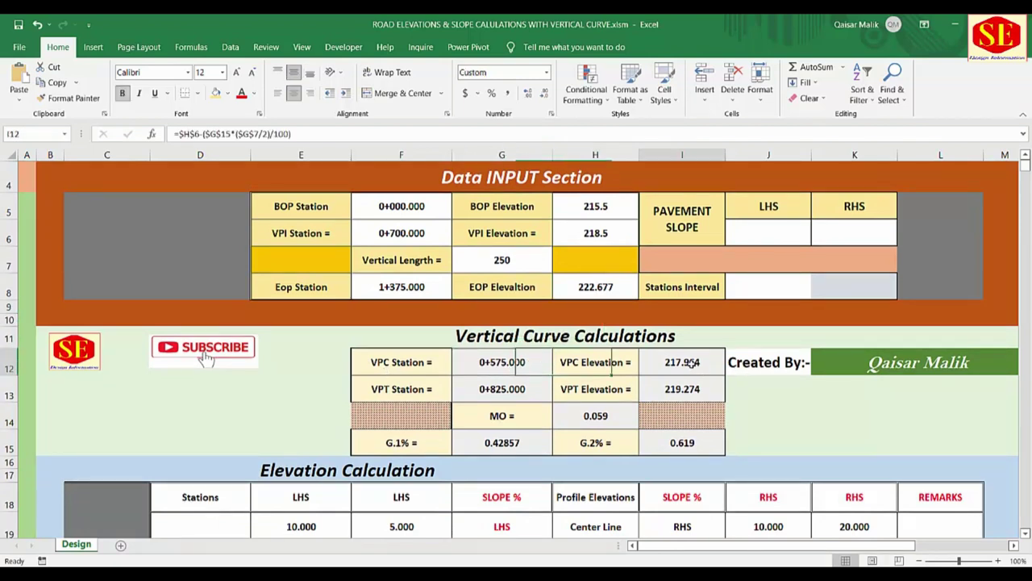
left_click(395, 394)
left_click(534, 389)
left_click(686, 389)
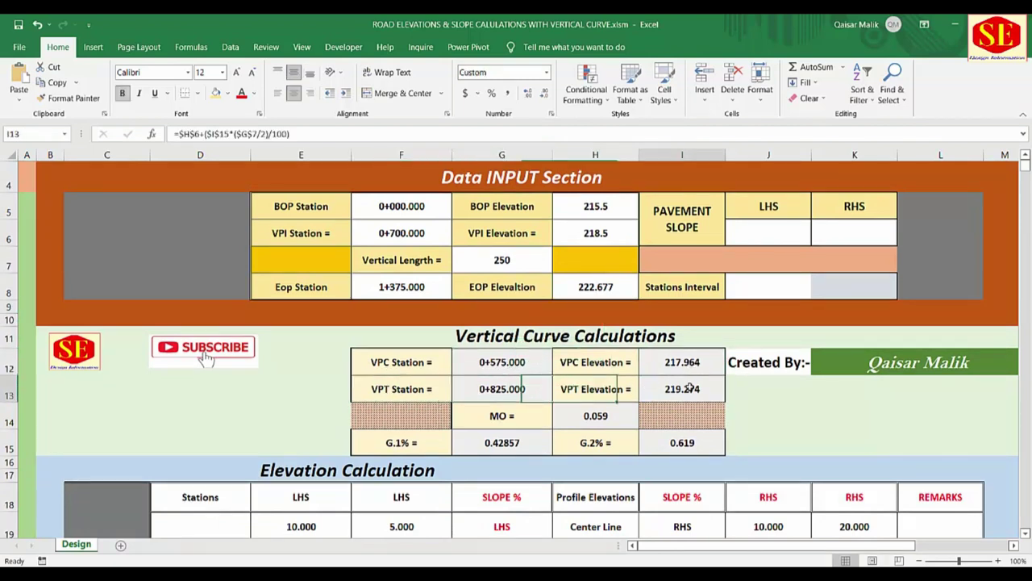
left_click(512, 417)
left_click(605, 416)
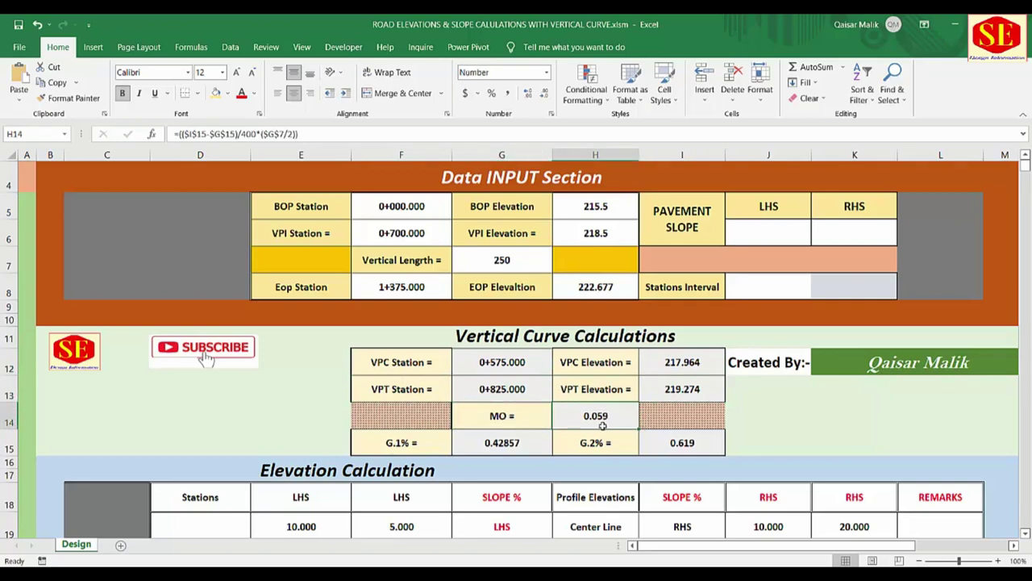
scroll(597, 418, "down", 2)
left_click(410, 290)
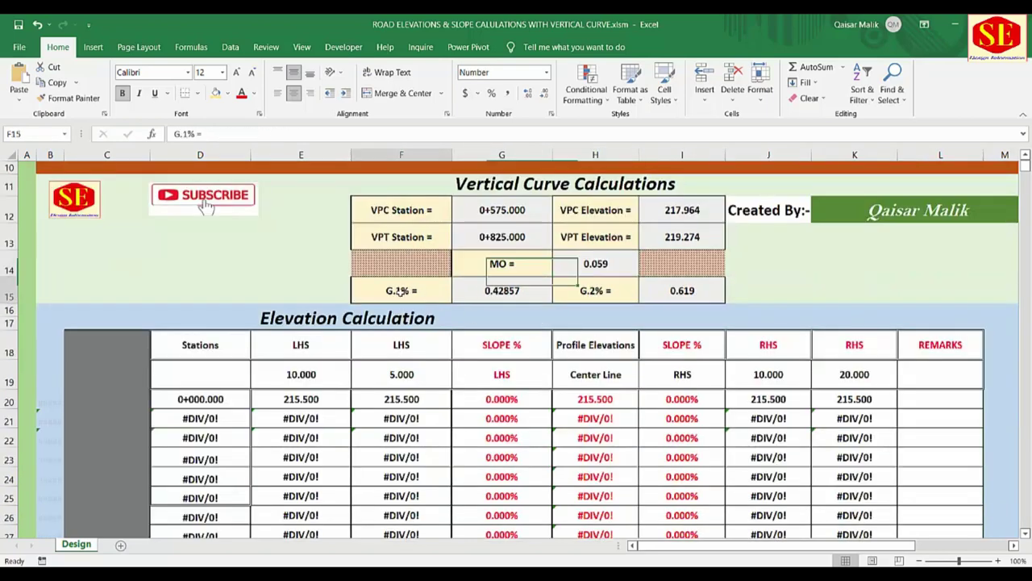
left_click(549, 298)
left_click(684, 296)
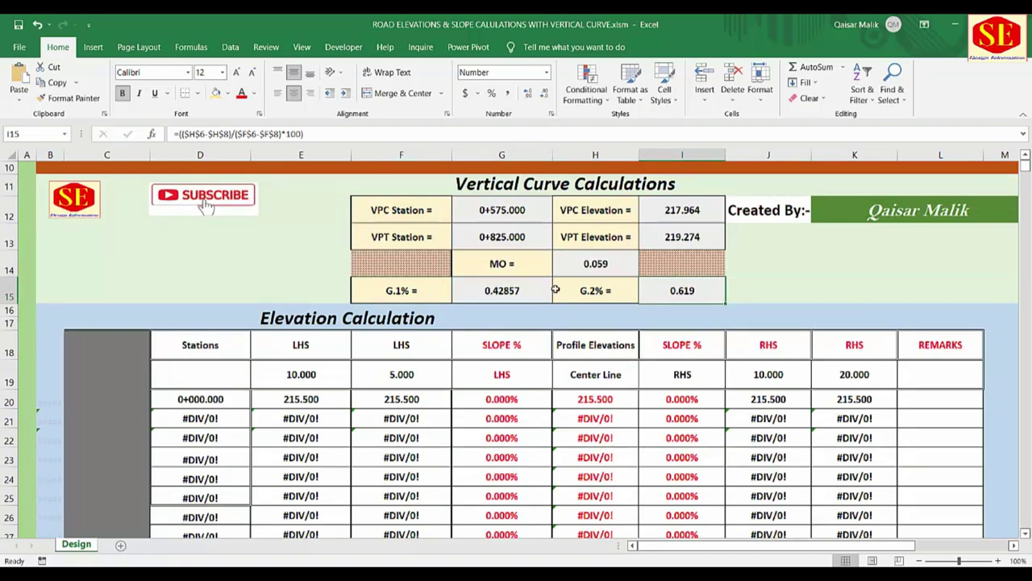
scroll(553, 287, "up", 1)
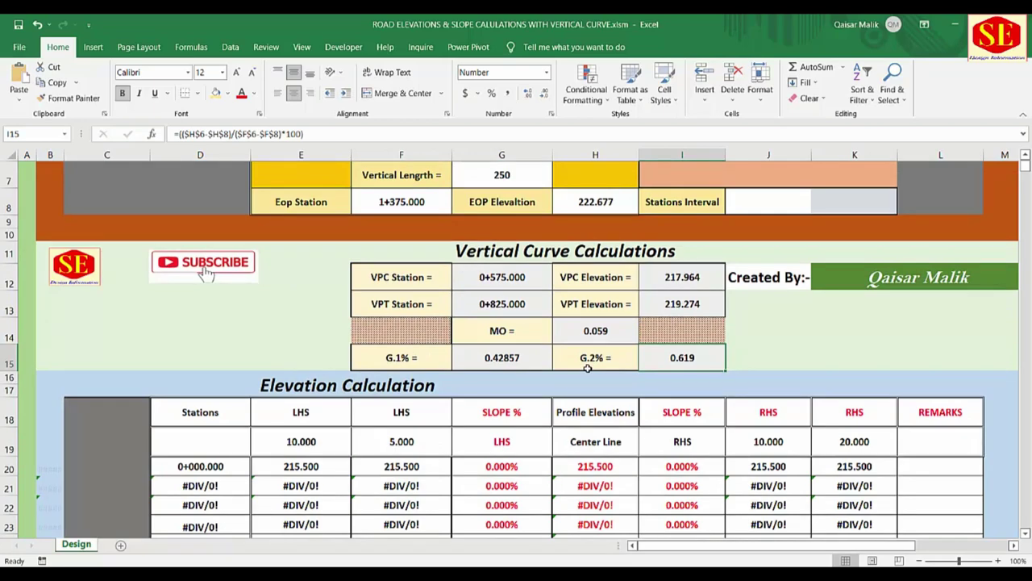
scroll(588, 368, "up", 2)
scroll(588, 367, "down", 1)
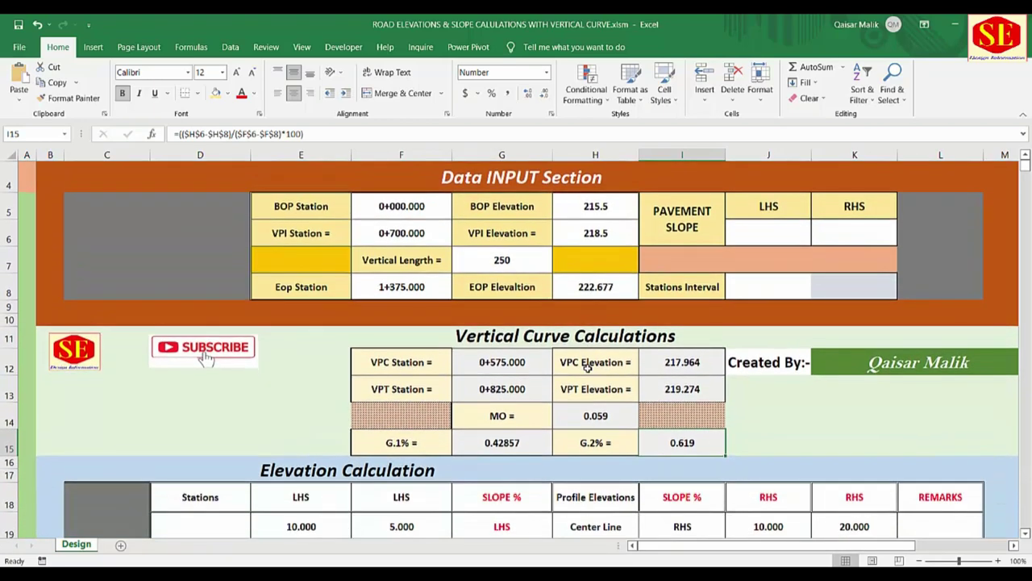
left_click(779, 228)
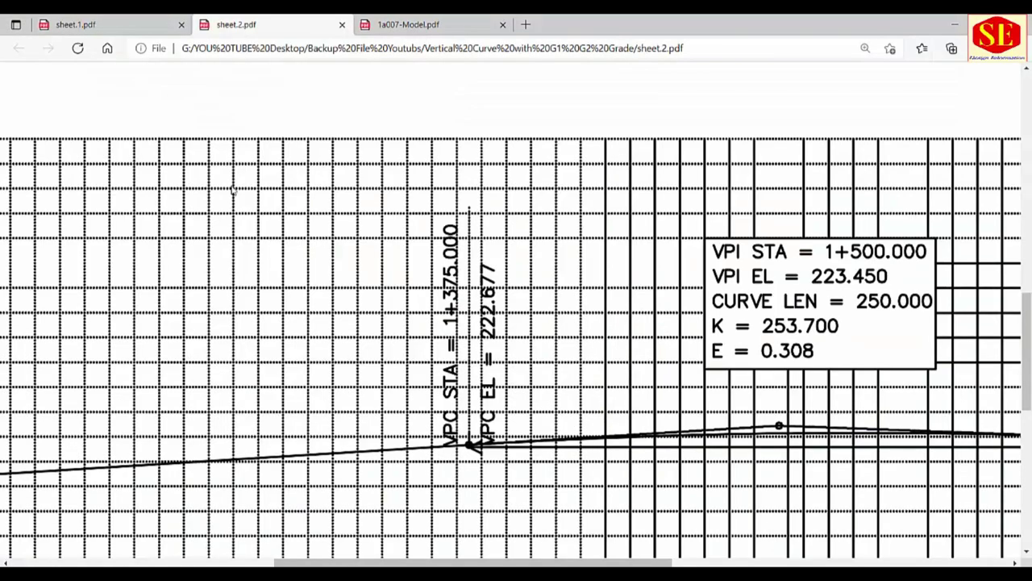
Bring up the 1a007-Model.pdf cross-section drawing in Edge
key("ctrl+Tab")
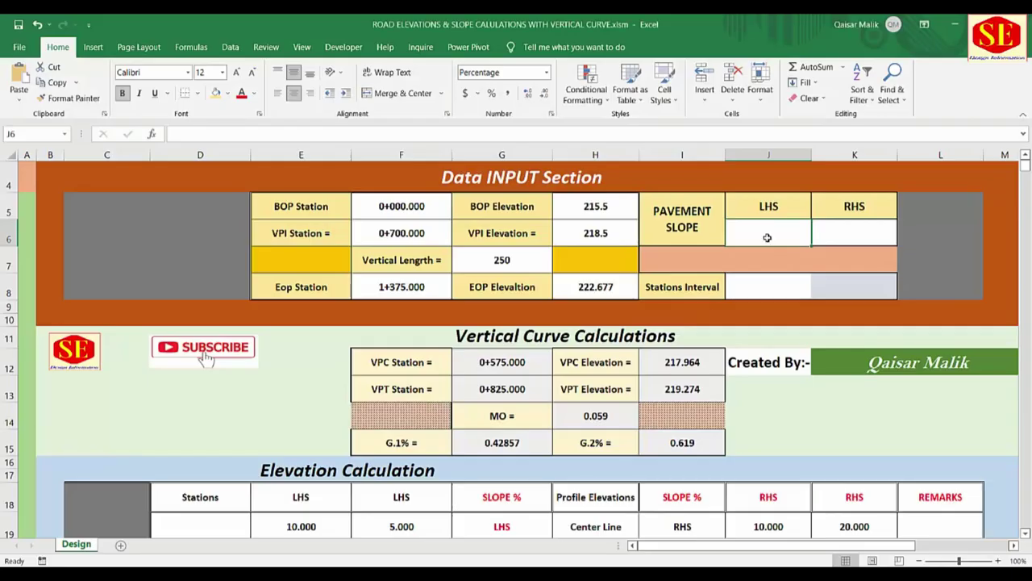
Enter -1.5% as both the LHS and RHS pavement slope
type("-1.5")
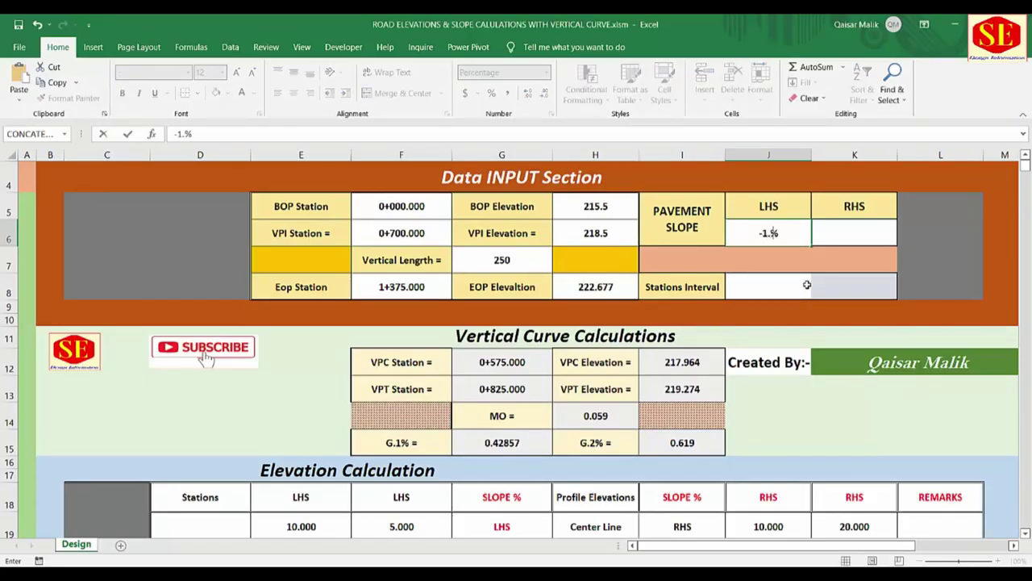
key("Return")
left_click(850, 231)
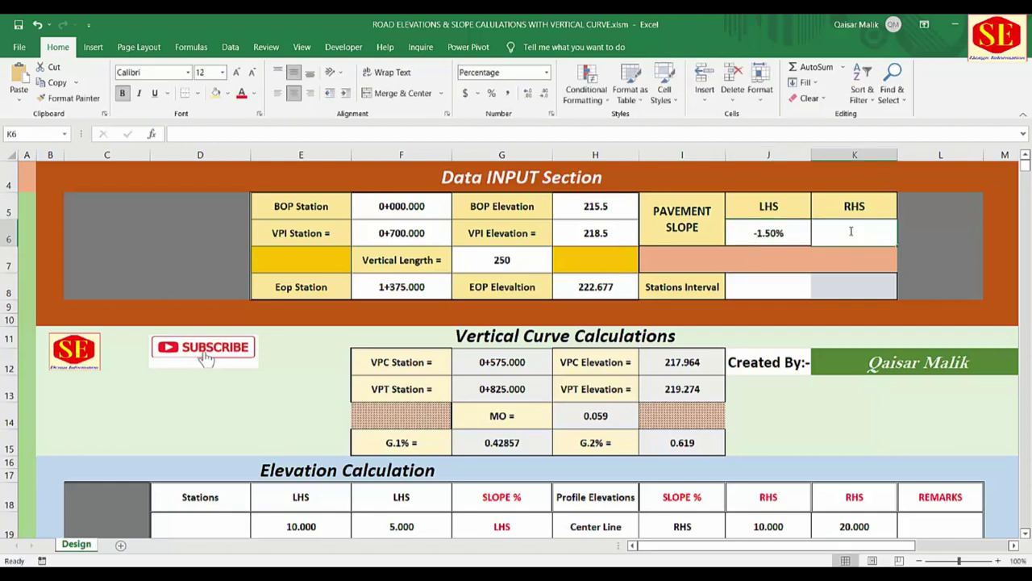
type("-1.5")
key("Return")
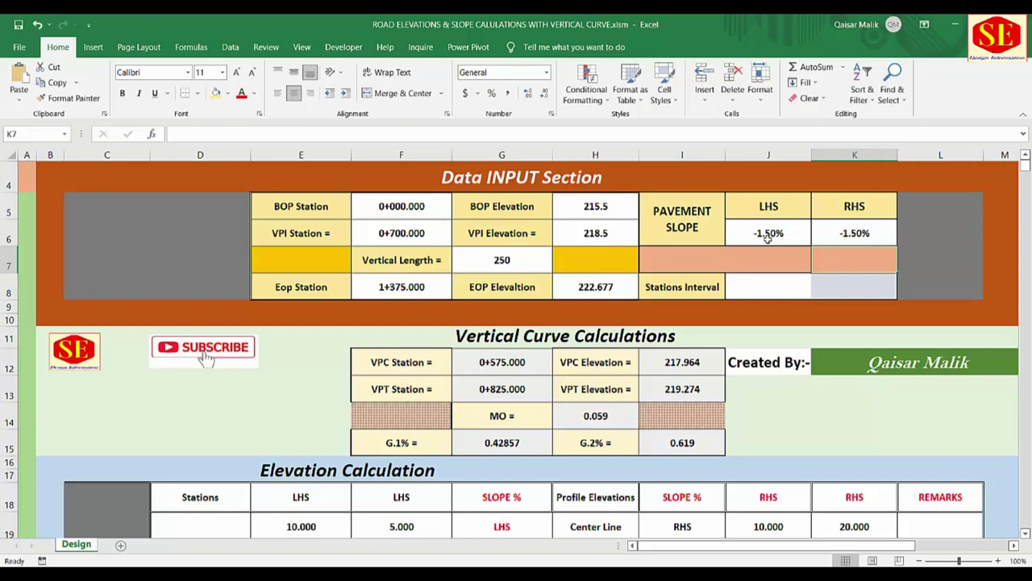
Review the elevation table and select the Stations Interval cell
scroll(769, 237, "down", 3)
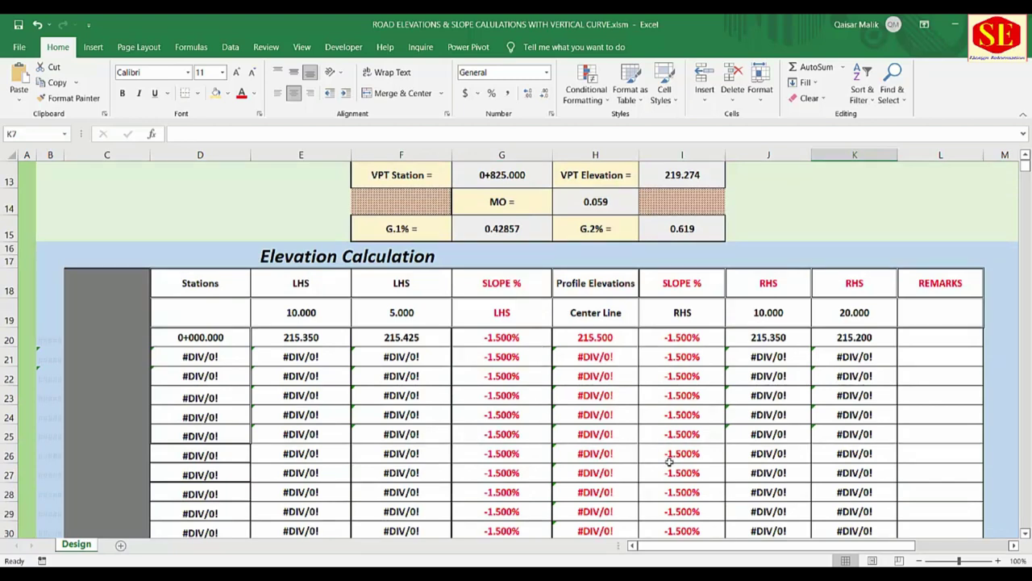
scroll(669, 461, "up", 4)
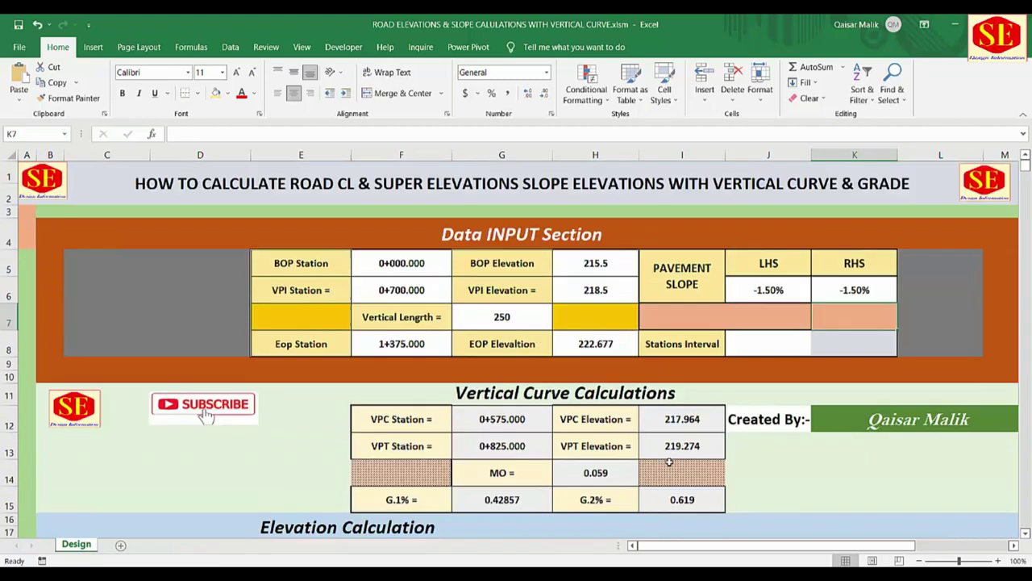
left_click(773, 344)
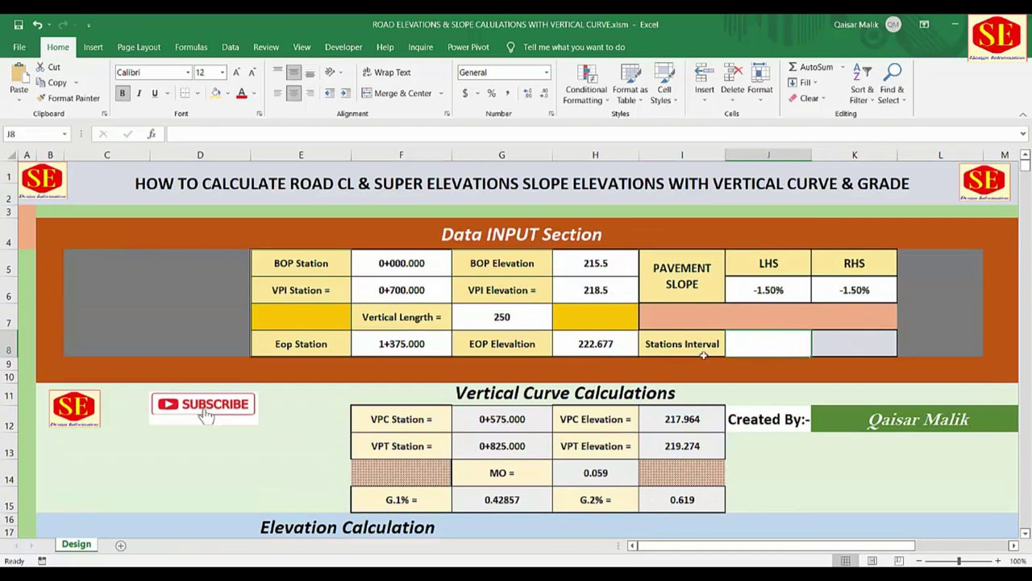
left_click(701, 354)
left_click(738, 347)
scroll(729, 342, "down", 1)
scroll(728, 342, "down", 4)
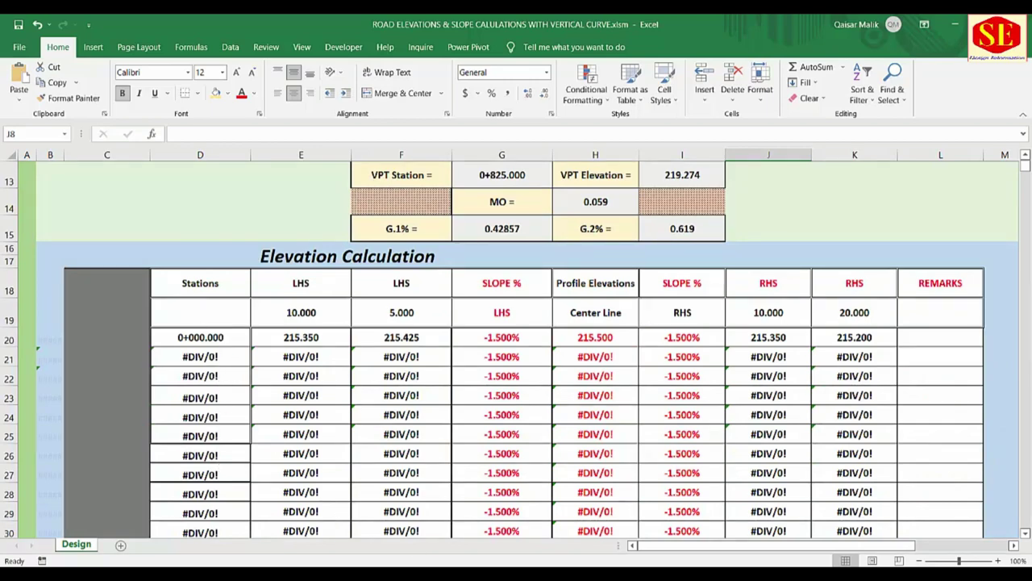
key("alt+Tab")
Show the sheet.2.pdf profile drawing and scroll to its station elevation labels
left_click(315, 24)
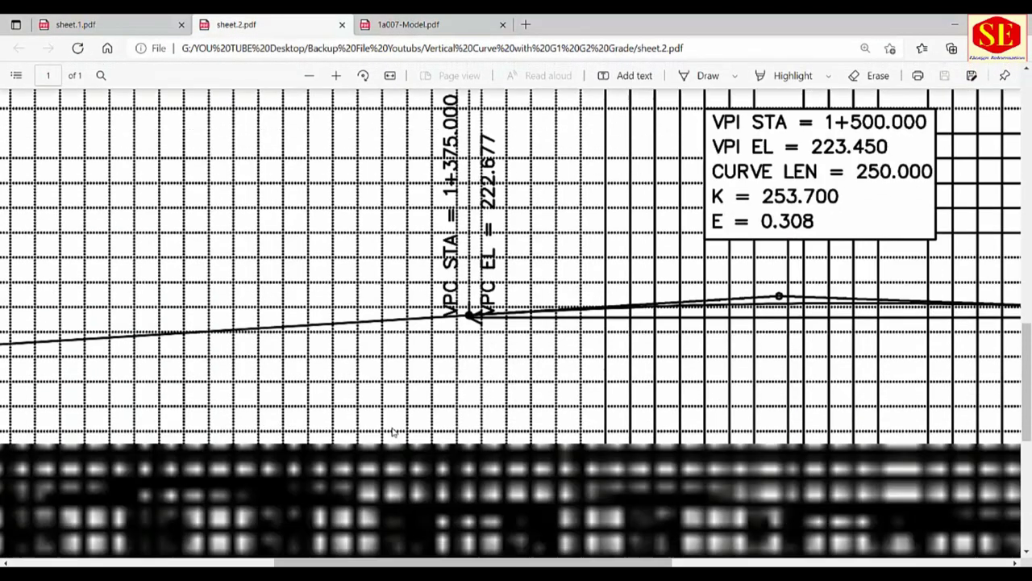
scroll(393, 433, "down", 2)
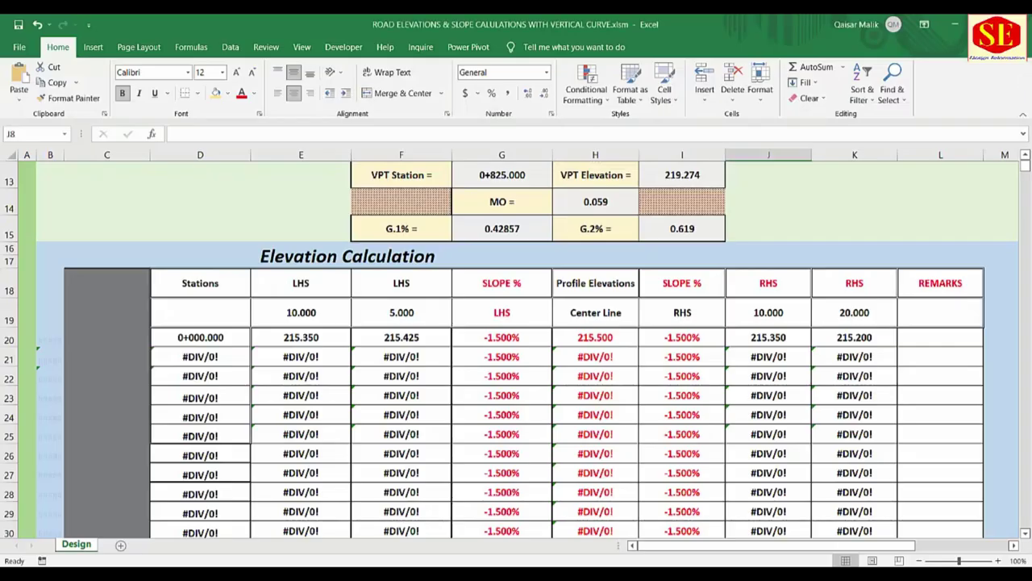
Try station intervals of 50 and then 20, checking the elevation table each time
scroll(697, 256, "up", 1)
scroll(709, 258, "up", 3)
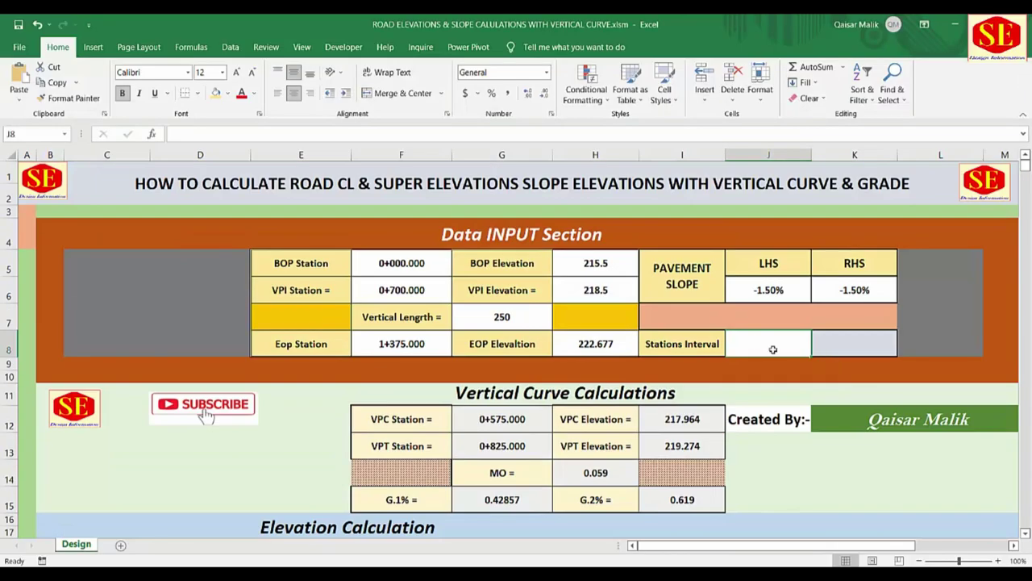
type("50")
key("Return")
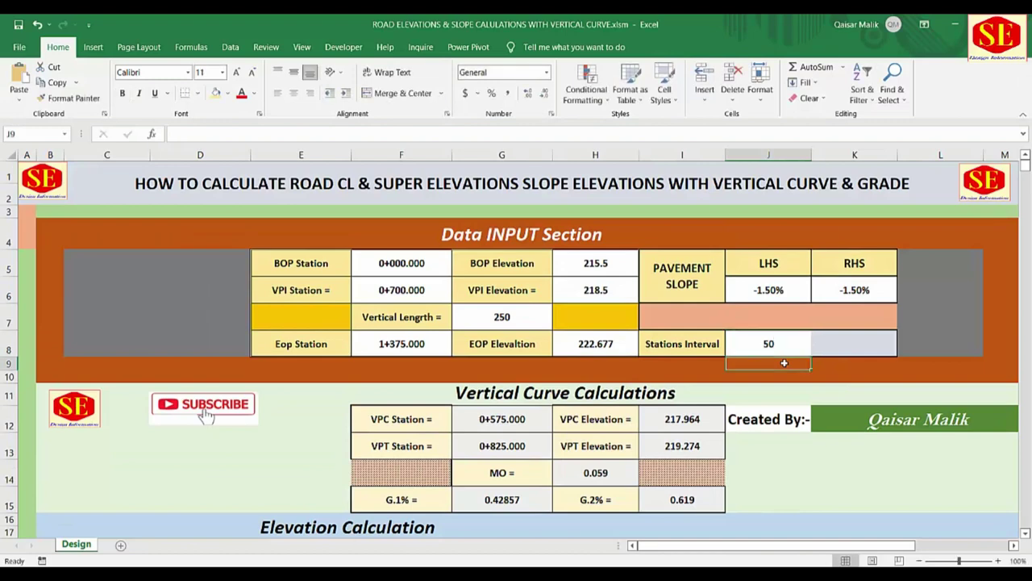
scroll(784, 362, "down", 3)
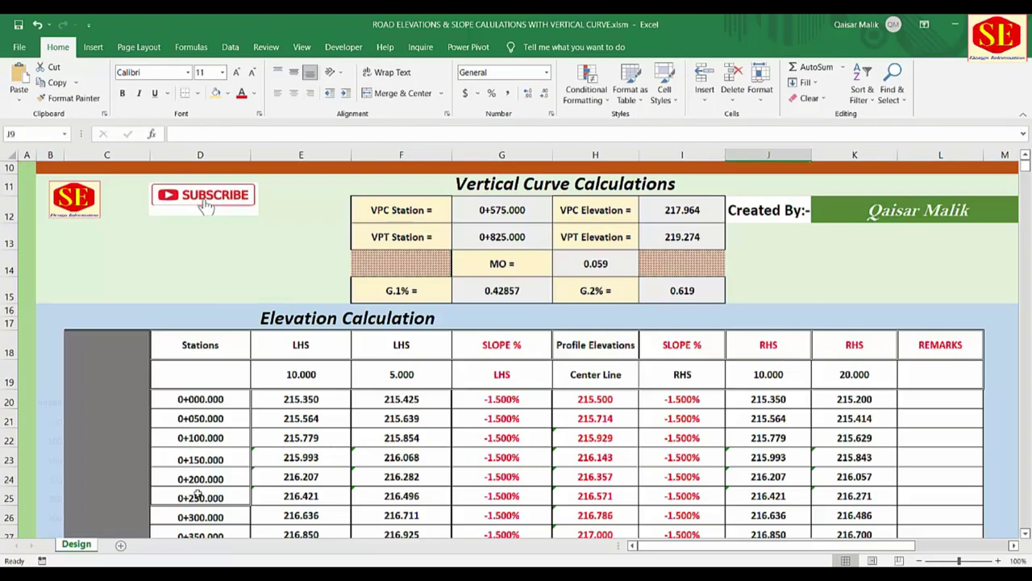
scroll(199, 494, "up", 3)
left_click(791, 347)
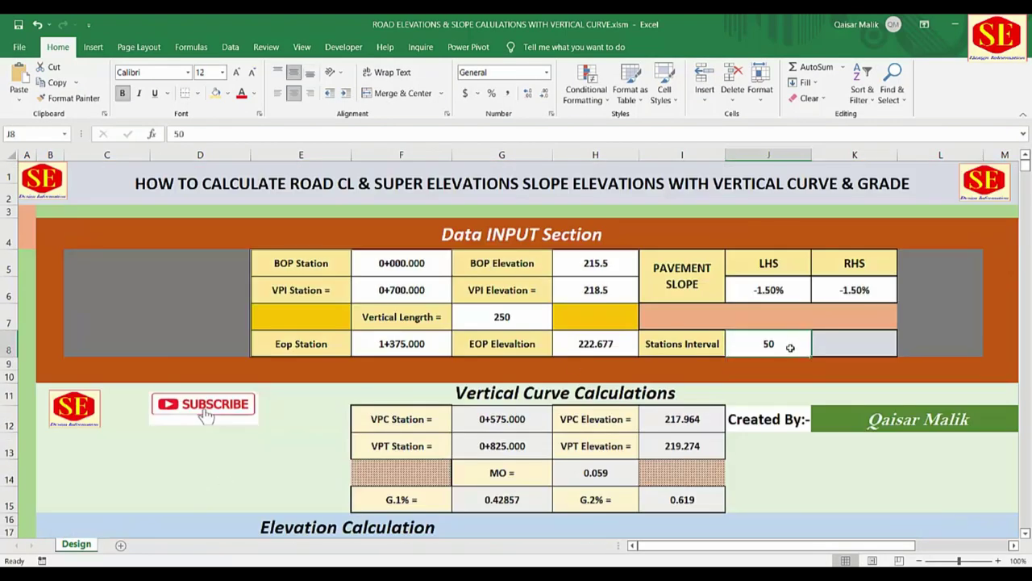
type("20")
key("Return")
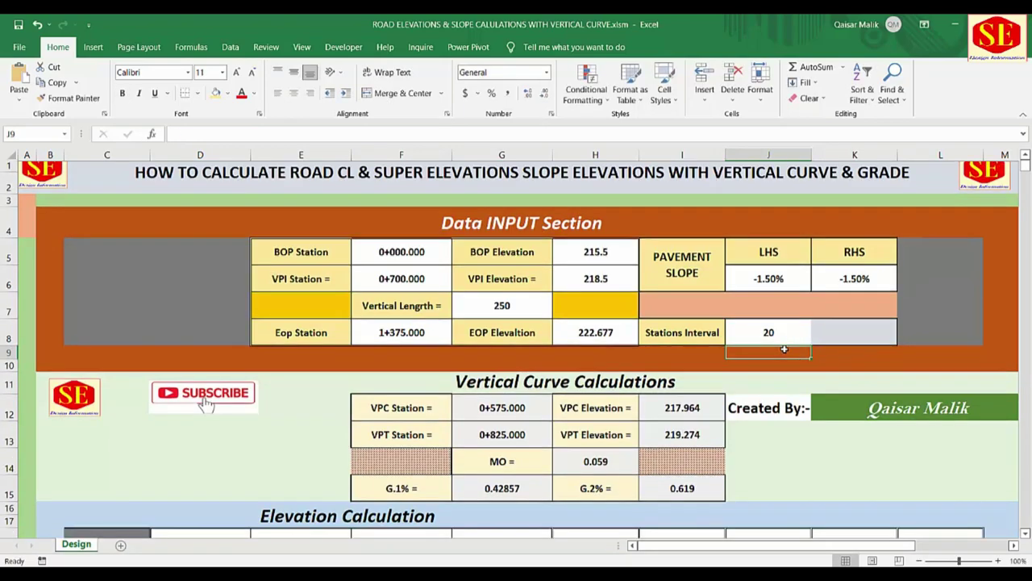
scroll(786, 348, "down", 5)
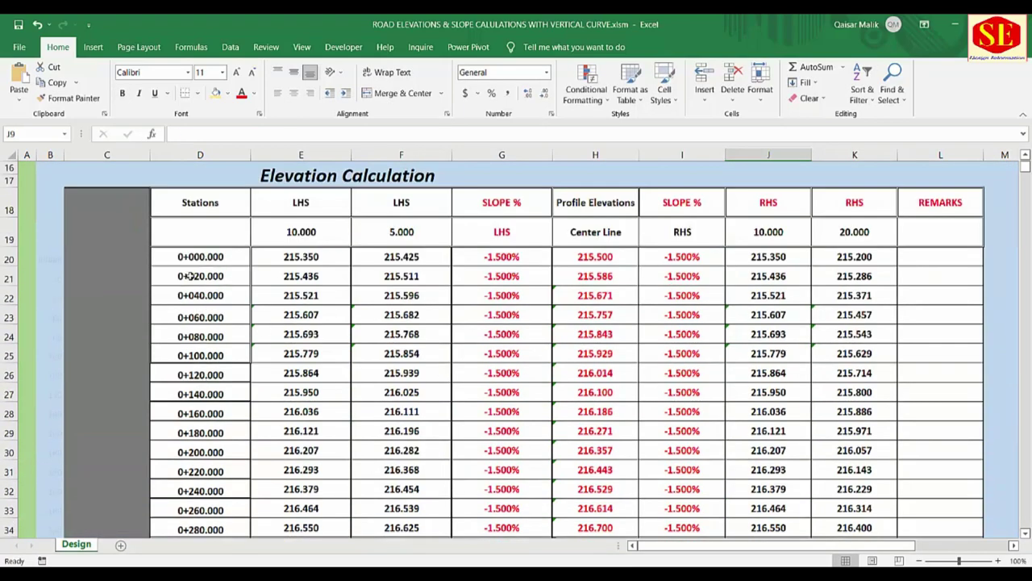
Change the stations interval to 5, then 1, and review the per-metre table
scroll(760, 365, "up", 1)
scroll(774, 322, "up", 1)
scroll(778, 241, "up", 1)
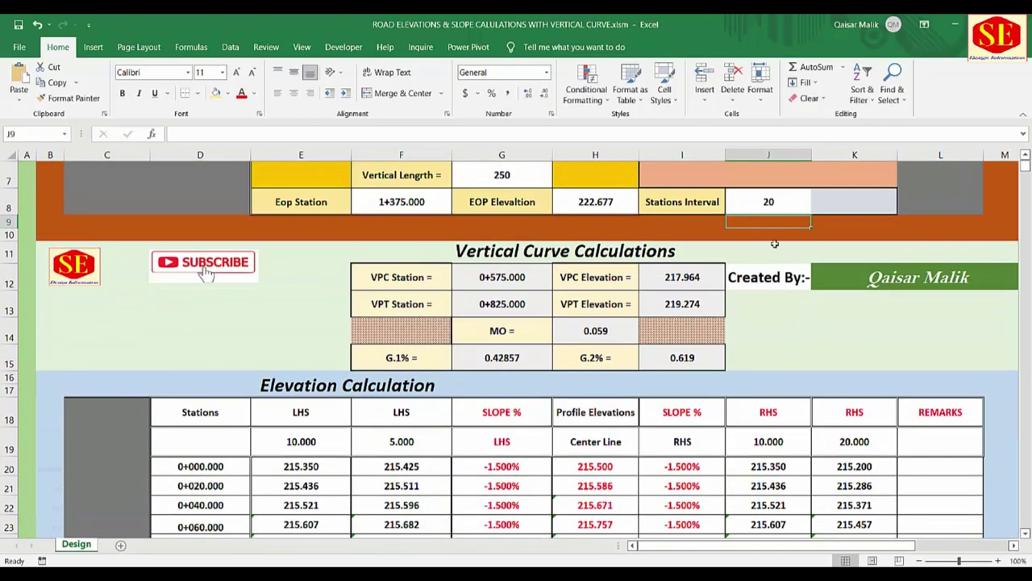
left_click(776, 202)
scroll(845, 263, "up", 1)
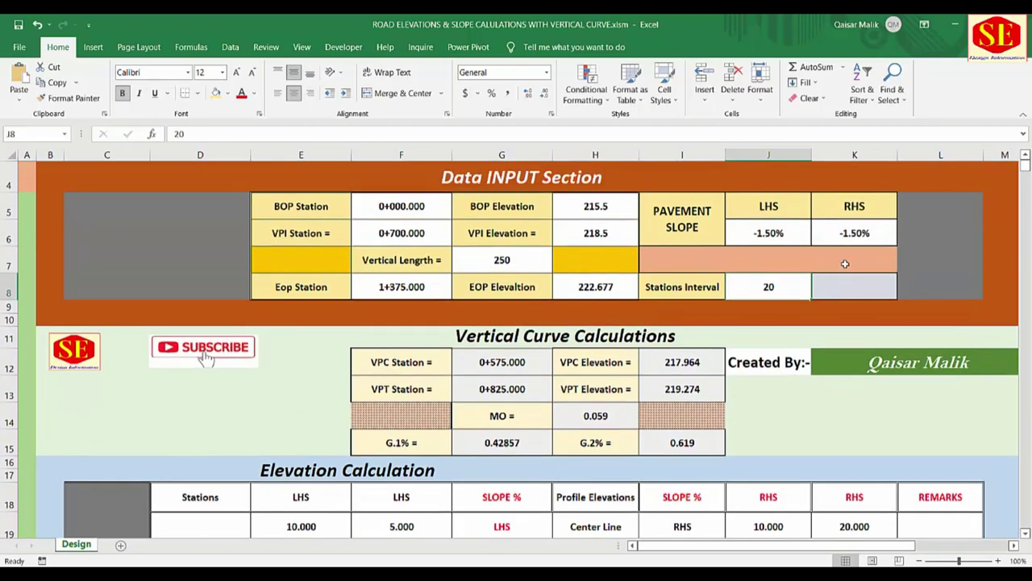
type("5")
key("Return")
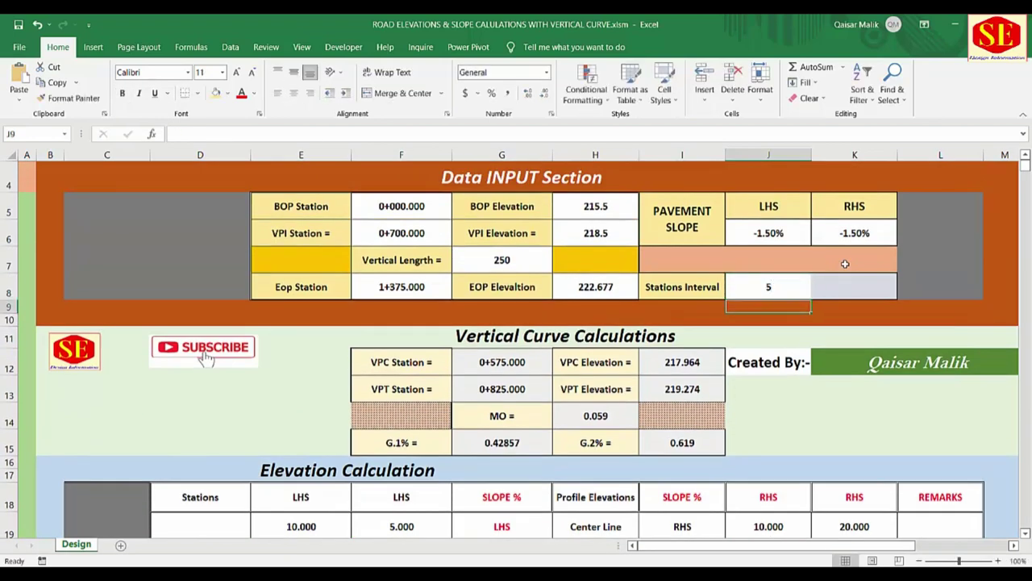
left_click(770, 291)
type("1")
key("Return")
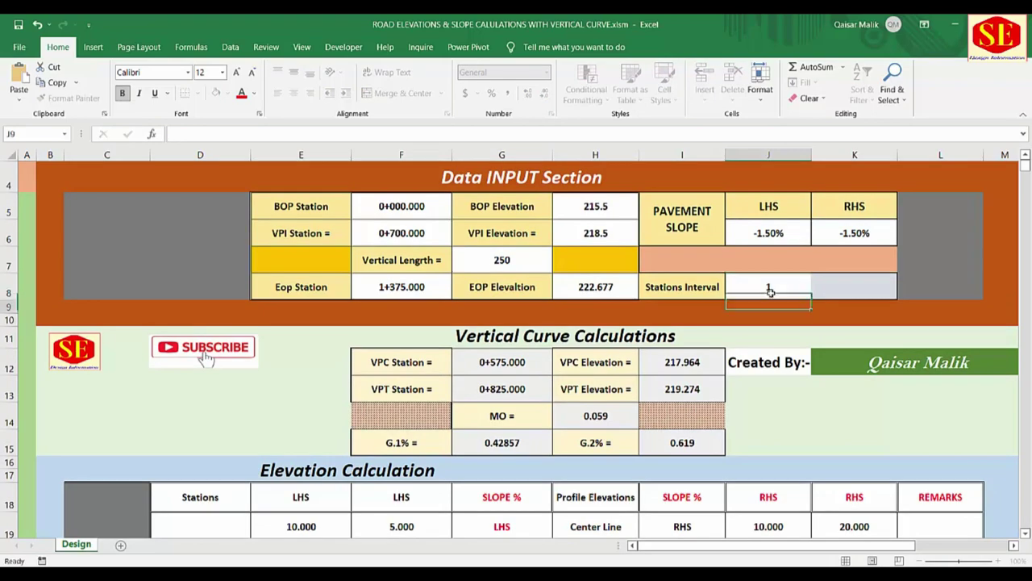
scroll(194, 266, "down", 2)
scroll(194, 258, "down", 3)
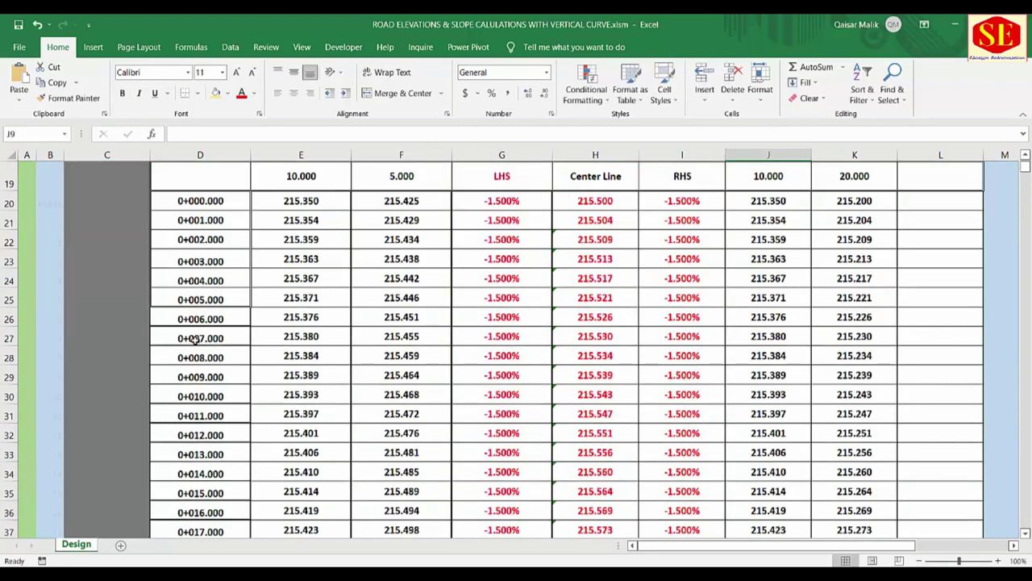
scroll(608, 268, "up", 1)
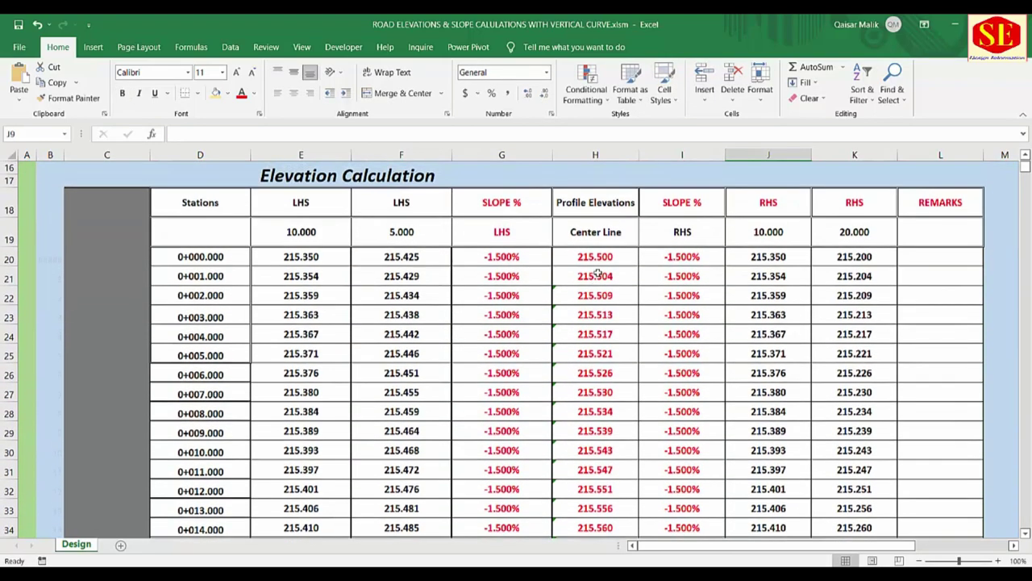
left_click(607, 257)
left_click_drag(607, 257, 597, 528)
scroll(589, 355, "up", 4)
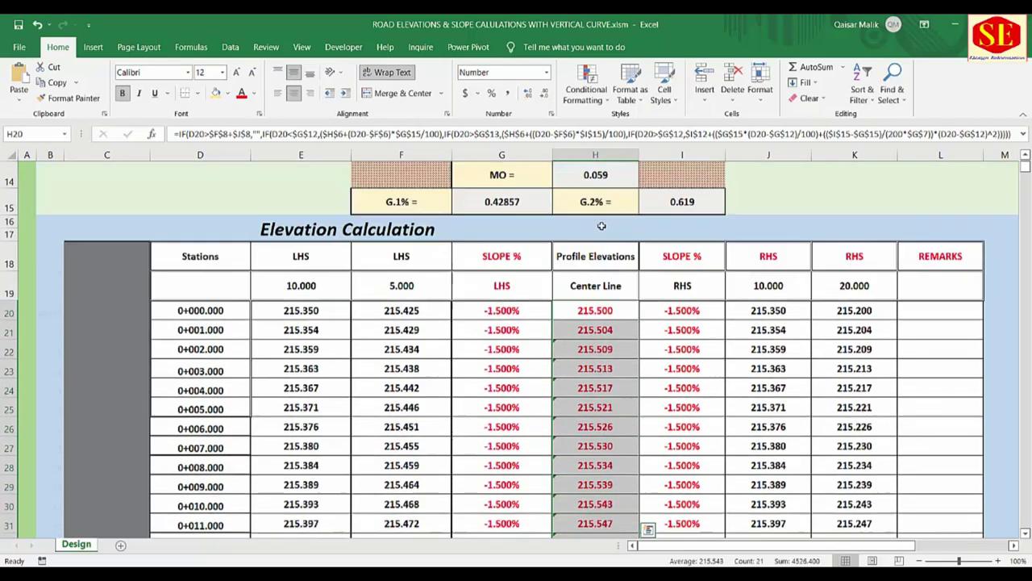
key("F2")
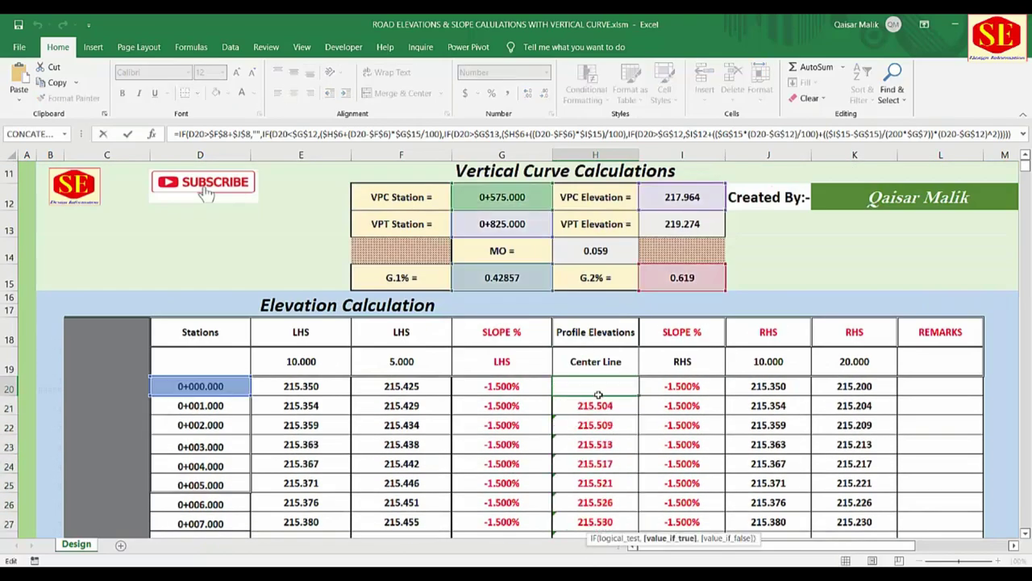
scroll(621, 286, "down", 3)
scroll(597, 247, "up", 4)
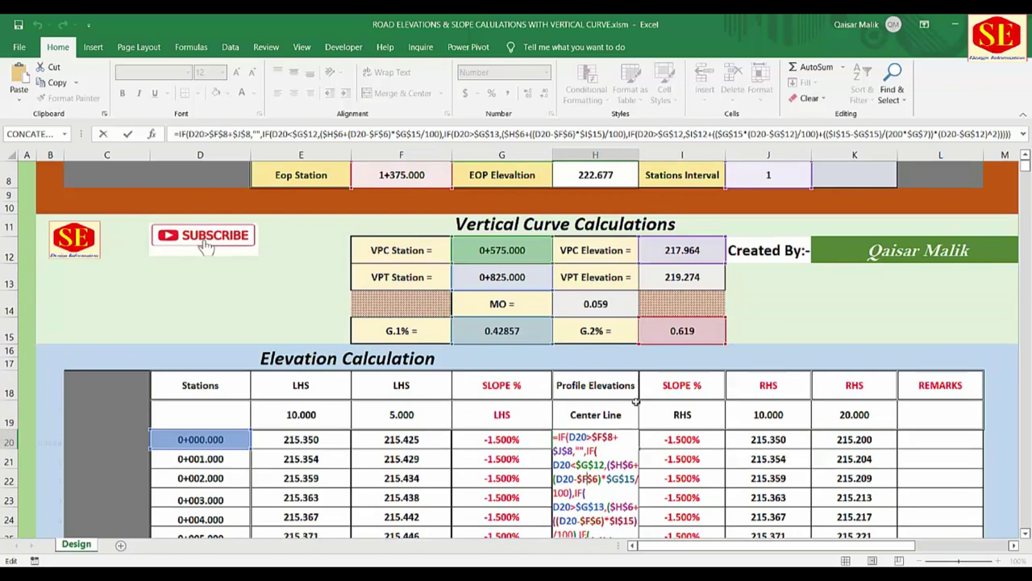
key("ctrl+Return")
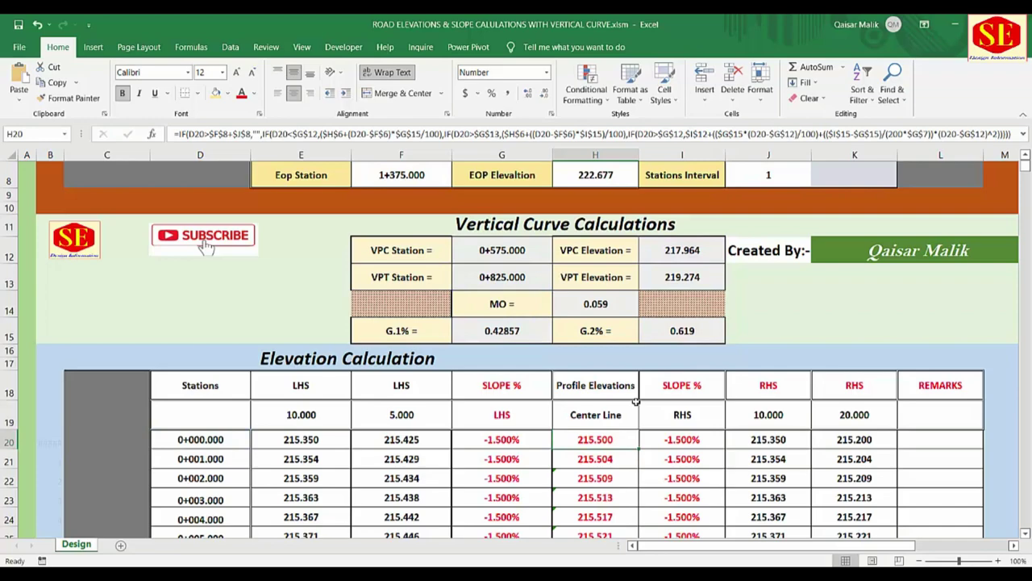
scroll(636, 401, "down", 3)
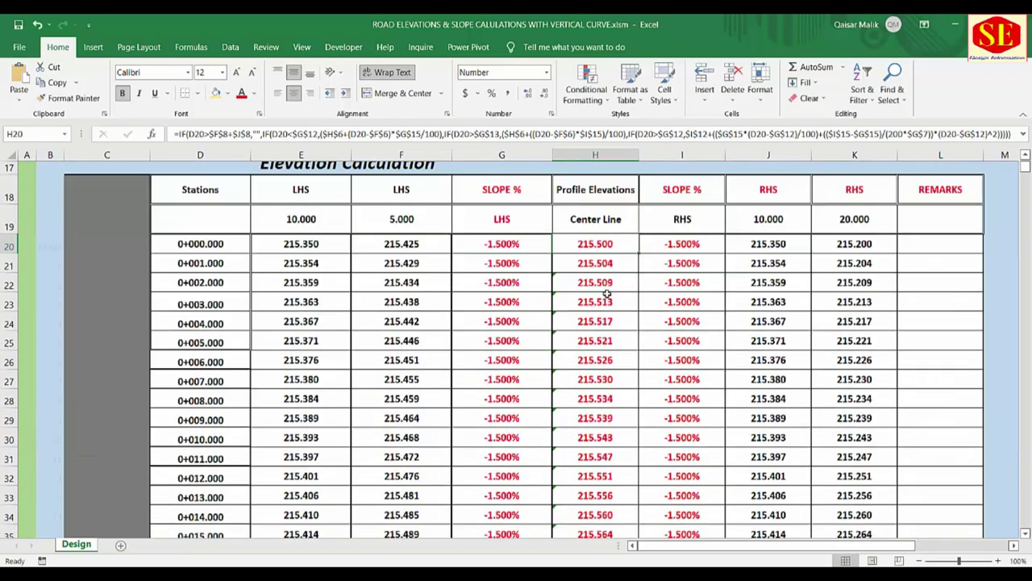
scroll(603, 434, "up", 5)
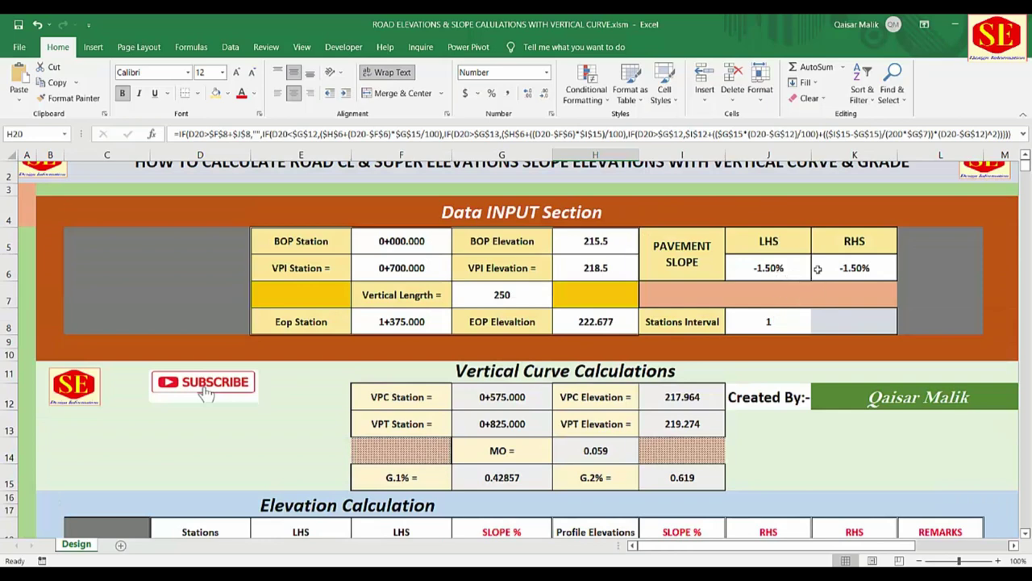
scroll(770, 273, "down", 2)
scroll(766, 269, "down", 2)
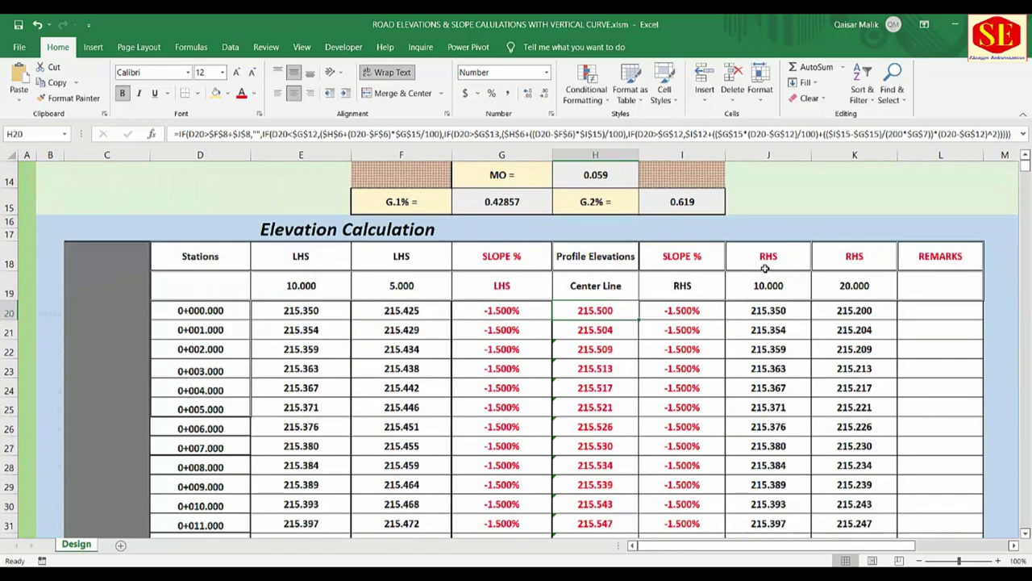
Compare the LHS offset values against the cross-section drawing
left_click(401, 279)
left_click(310, 279)
left_click(402, 281)
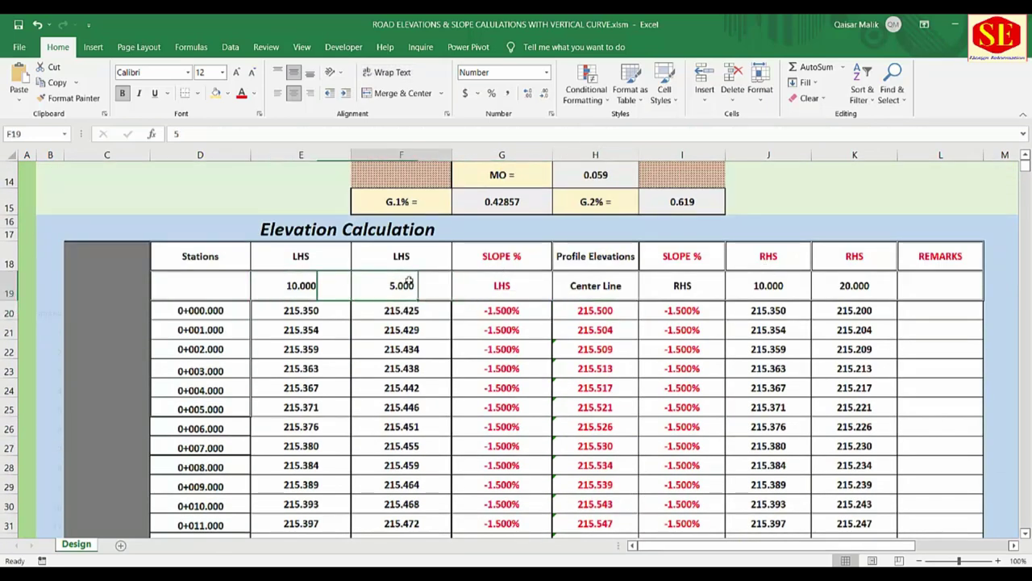
left_click(308, 282)
left_click(401, 281)
left_click(317, 289)
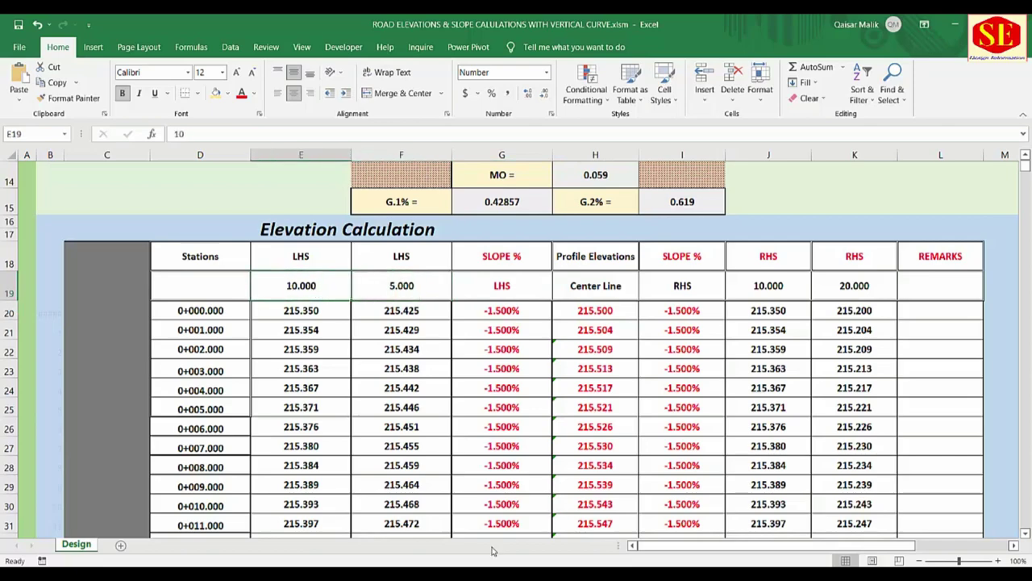
key("alt+Tab")
key("ctrl+Tab")
Set the LHS offsets to 10 m inner and 20 m outer
left_click(388, 287)
type("5")
key("BackSpace")
type("10")
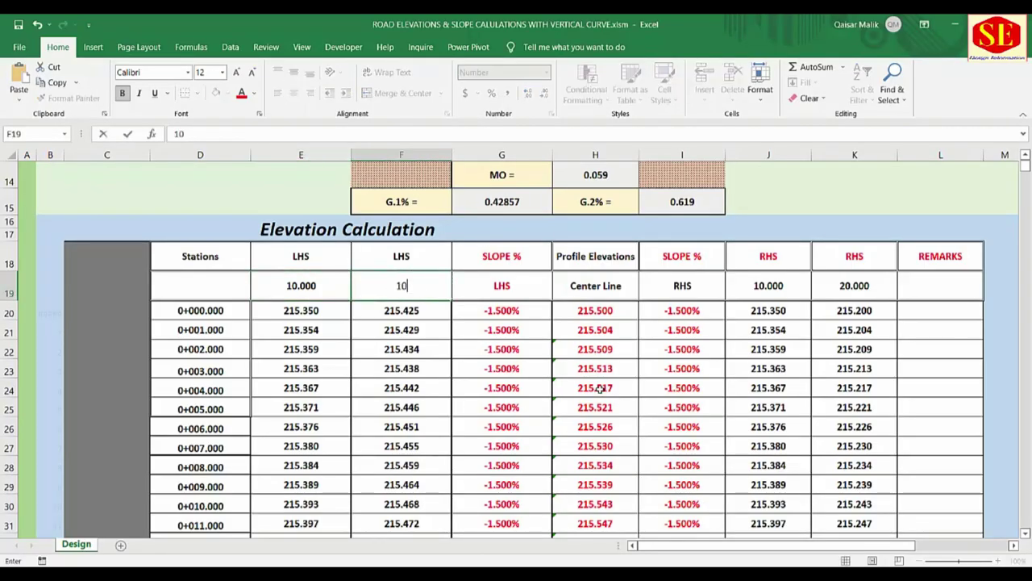
key("Return")
left_click(333, 286)
type("20")
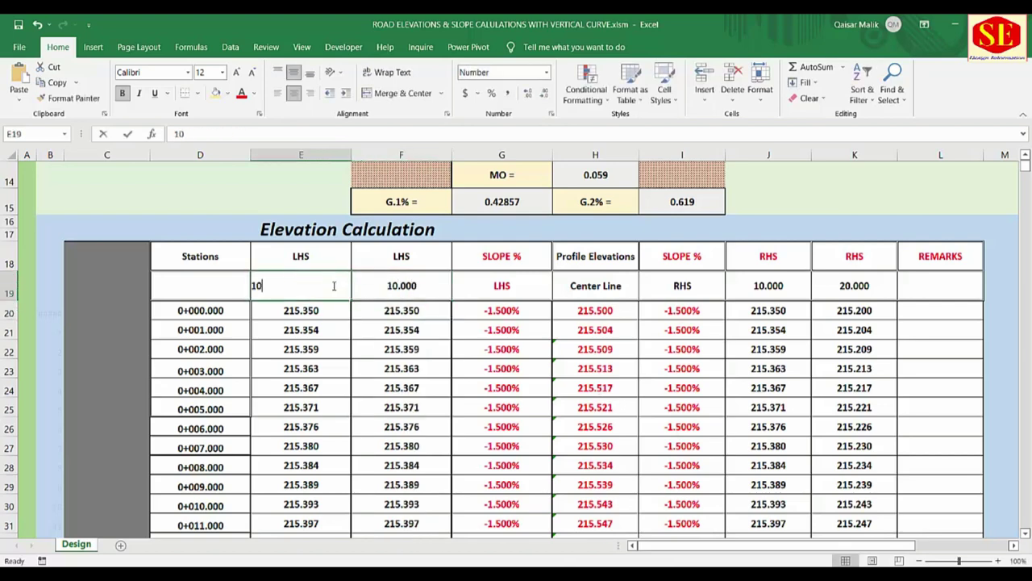
key("Return")
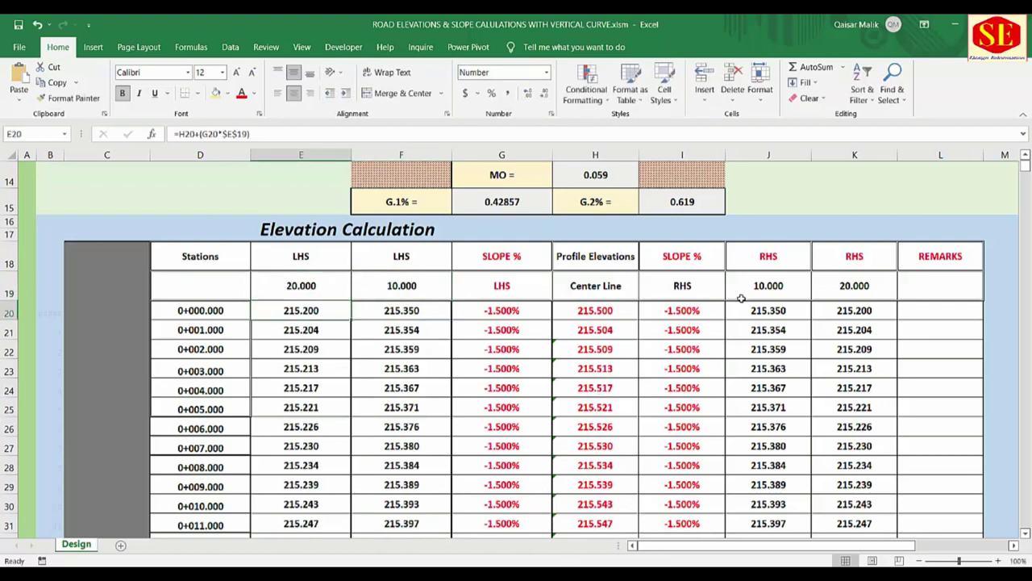
Confirm the RHS offsets stay at 10 and 20 m
left_click(779, 289)
type("10")
double_click(732, 286)
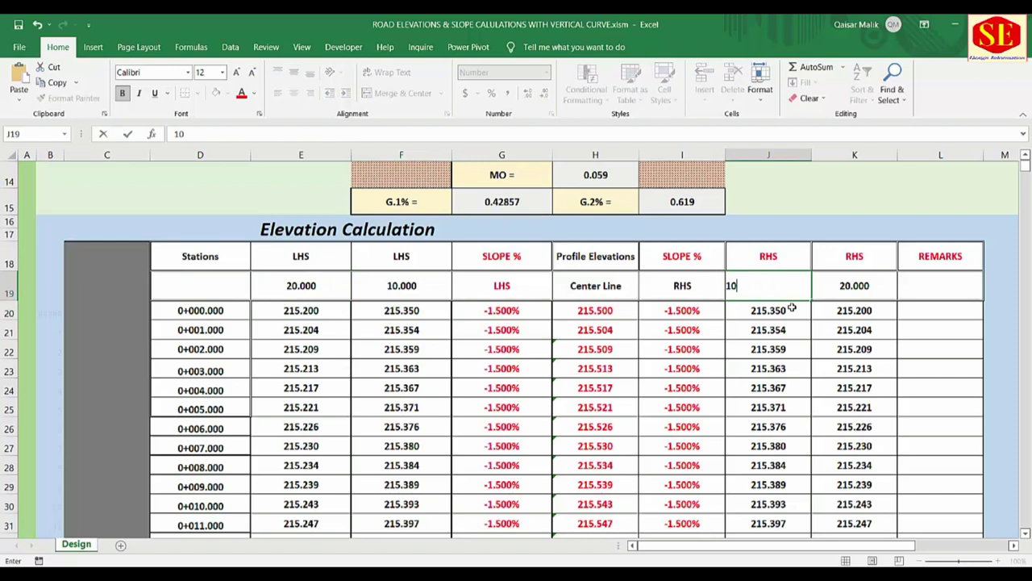
key("Return")
left_click(839, 286)
double_click(839, 285)
key("Return")
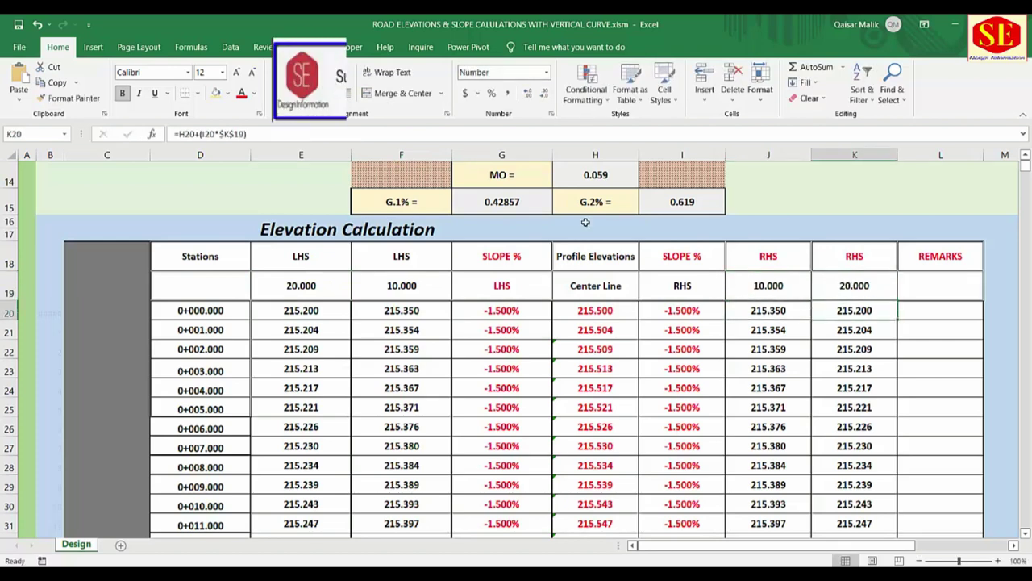
Compare both offset pairs and review the recalculated edge elevations
left_click_drag(318, 284, 376, 284)
left_click_drag(761, 295, 843, 285)
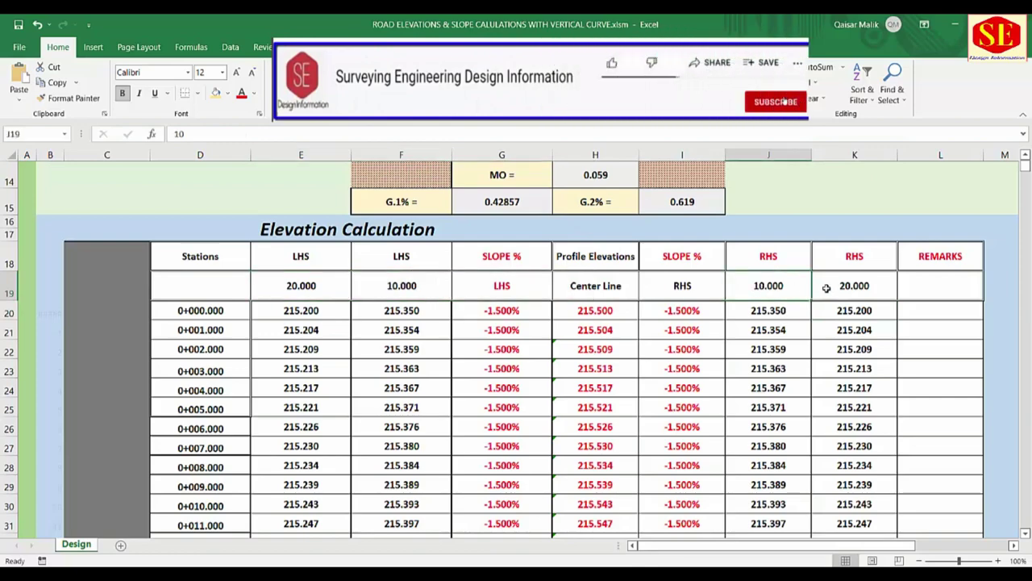
scroll(733, 282, "down", 1)
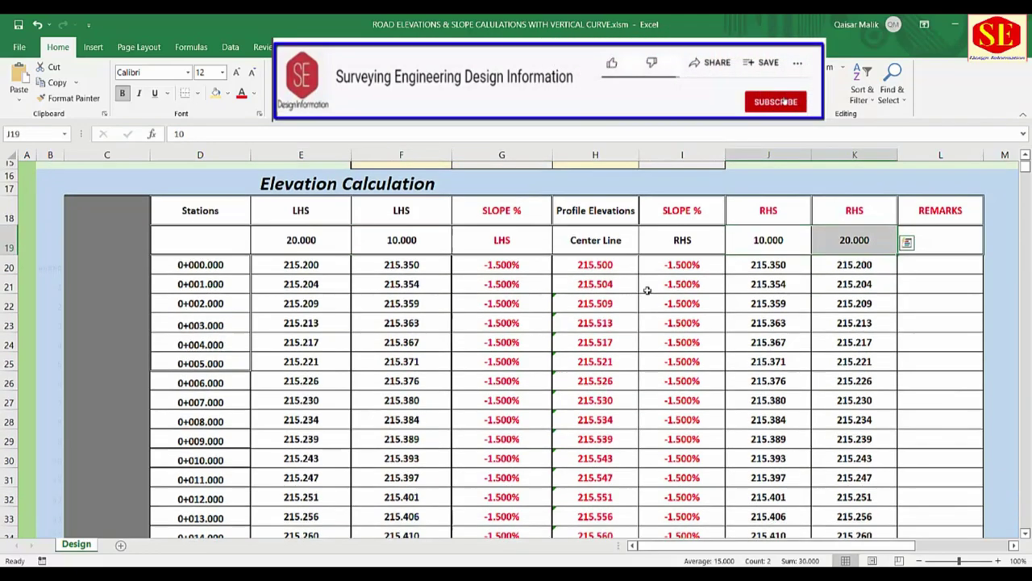
scroll(498, 343, "up", 5)
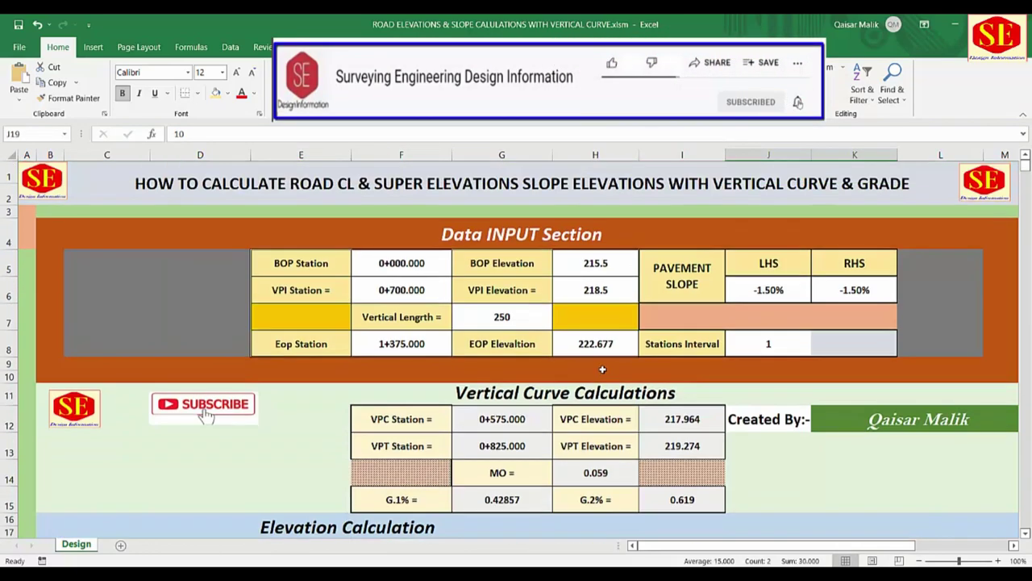
scroll(774, 292, "down", 1)
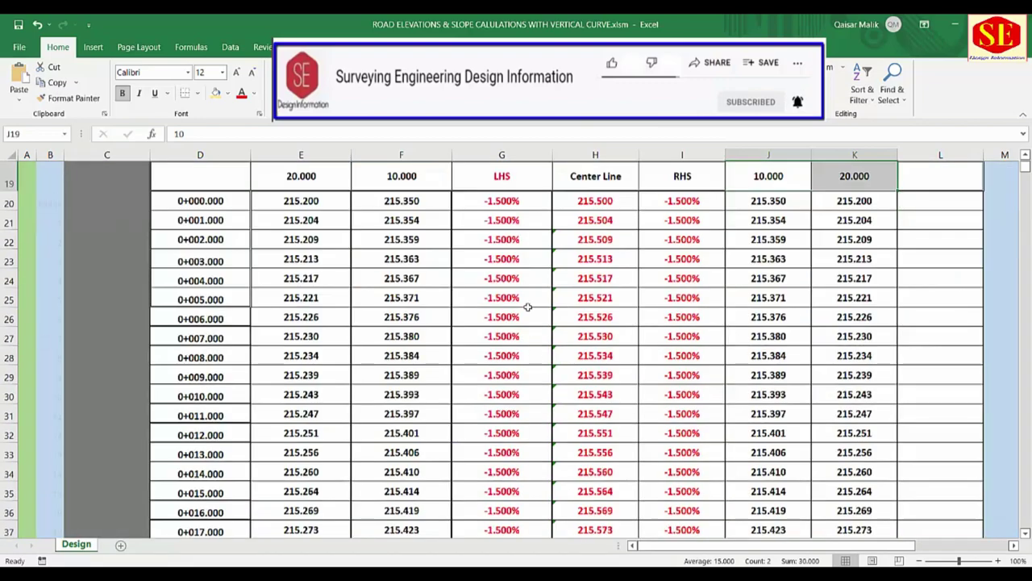
scroll(525, 266, "down", 5)
scroll(687, 396, "up", 5)
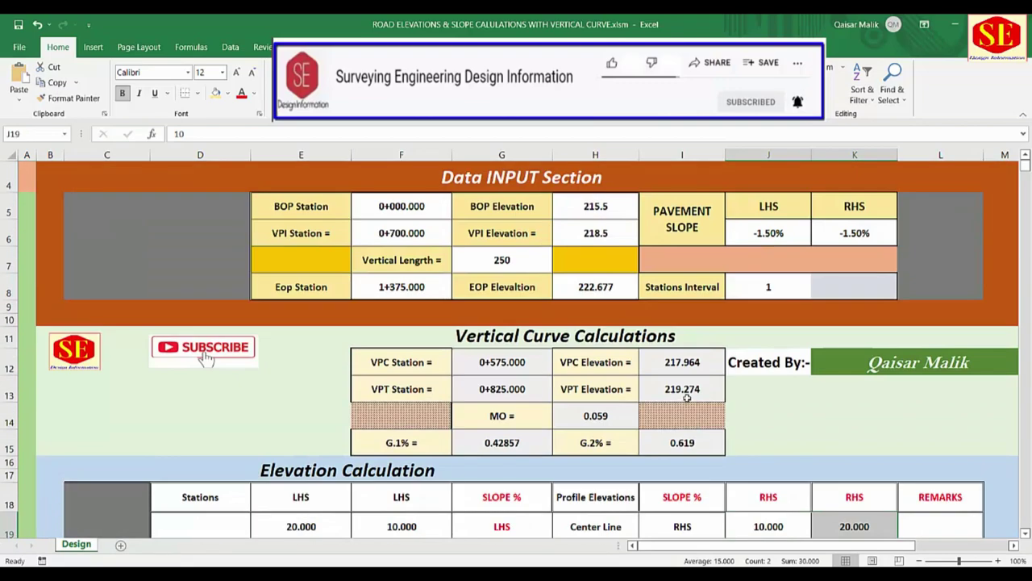
Set the LHS and RHS pavement slopes to -2.00% and check the elevation table
left_click(764, 235)
type("-2%")
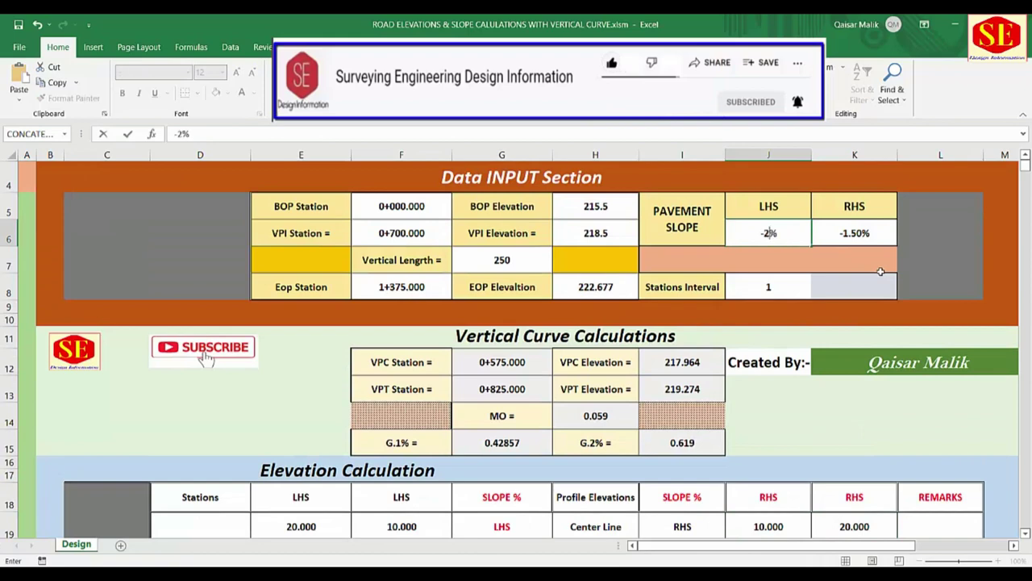
key("Return")
left_click(879, 226)
type("-")
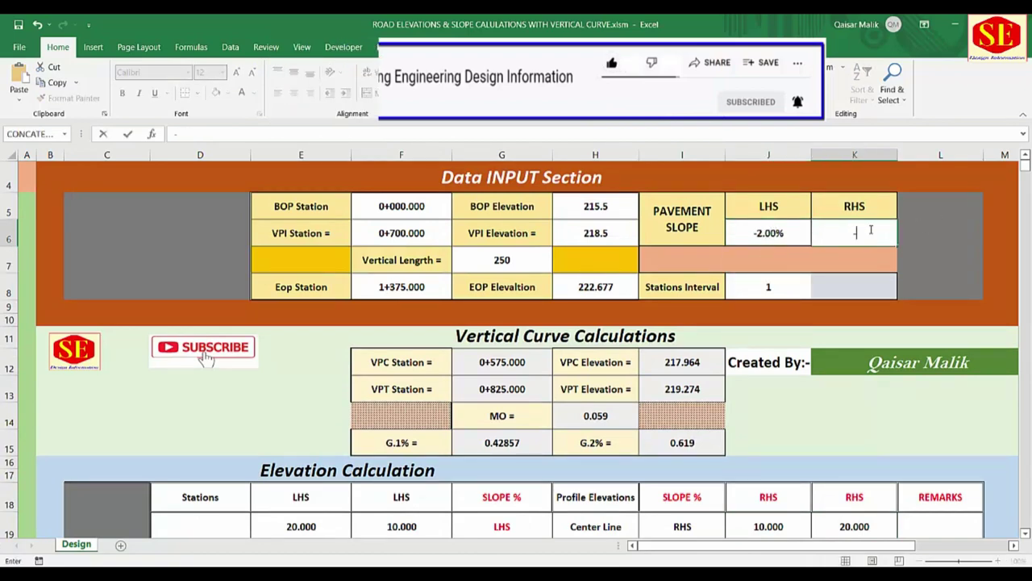
type("2.00%")
key("Return")
scroll(843, 283, "down", 5)
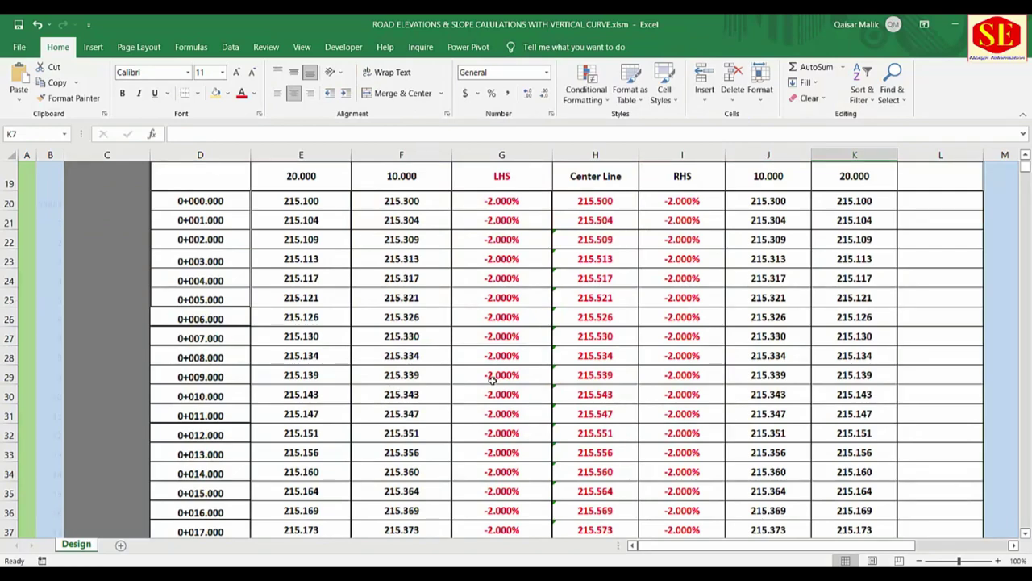
scroll(492, 379, "up", 1)
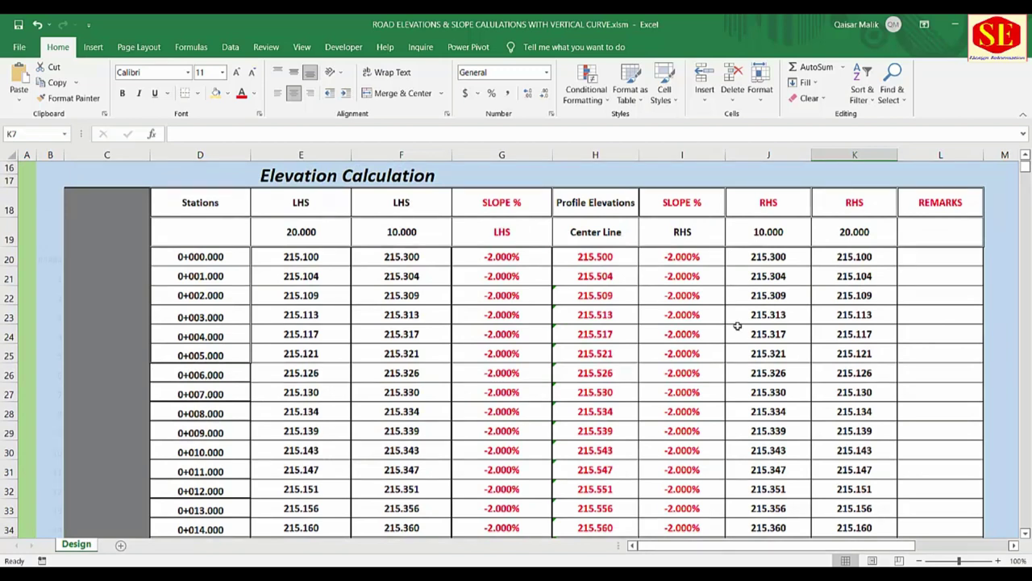
left_click(509, 275)
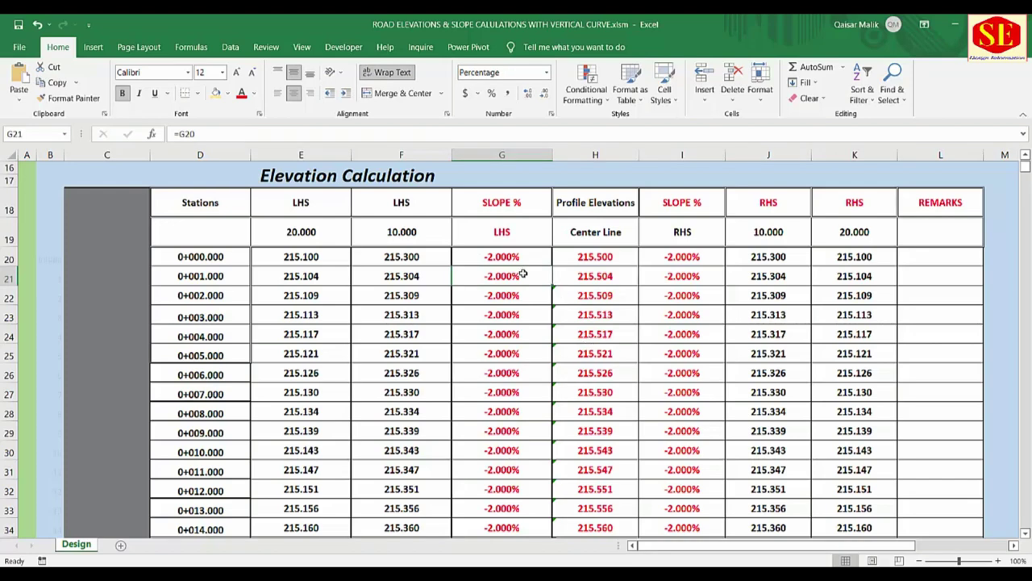
Clear LHS slopes for 0+001 to 0+014, then enter -1.5% through 0% for 0+001 to 0+004
left_click_drag(522, 276, 530, 525)
key("Delete")
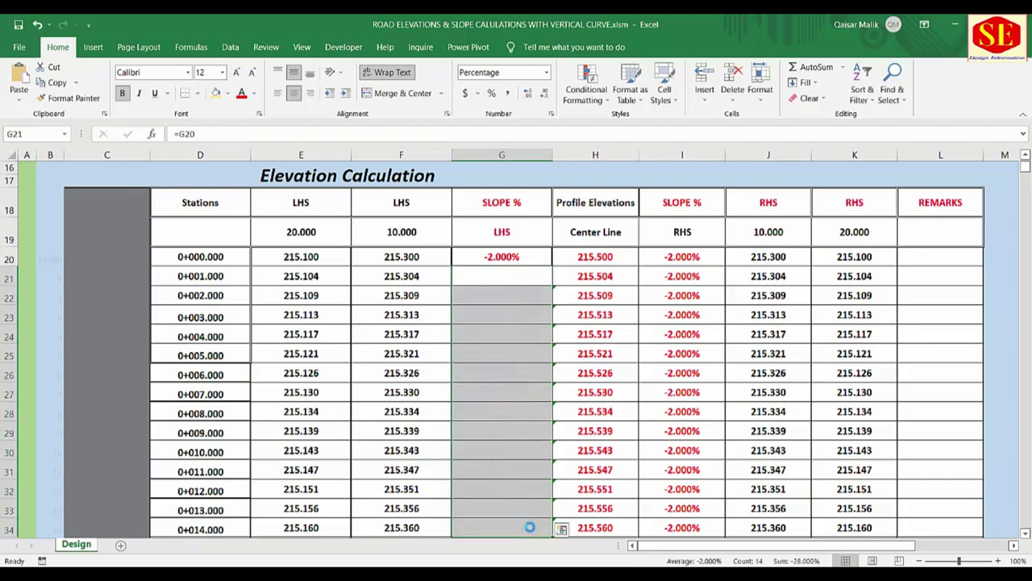
left_click(495, 278)
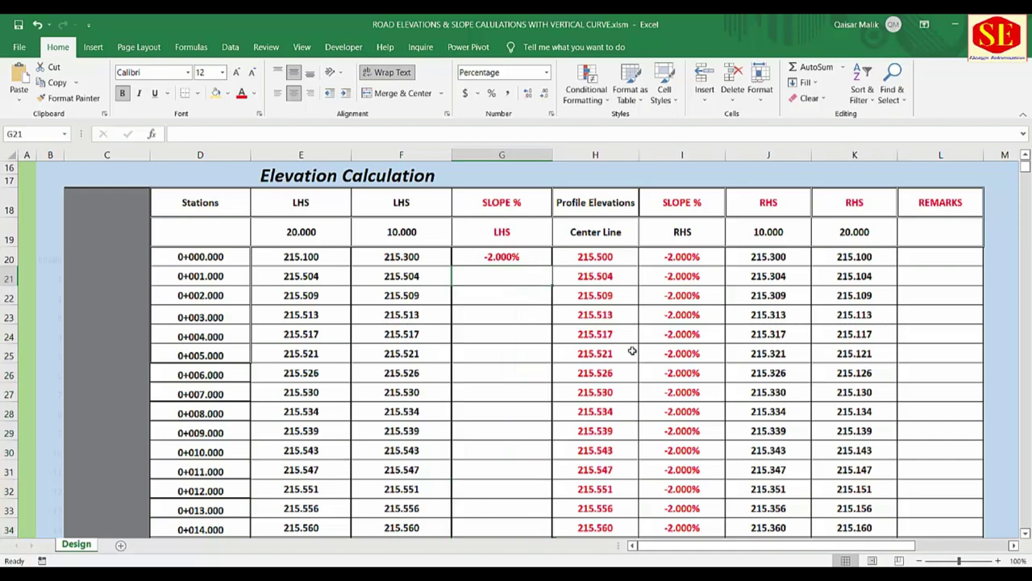
type("-1")
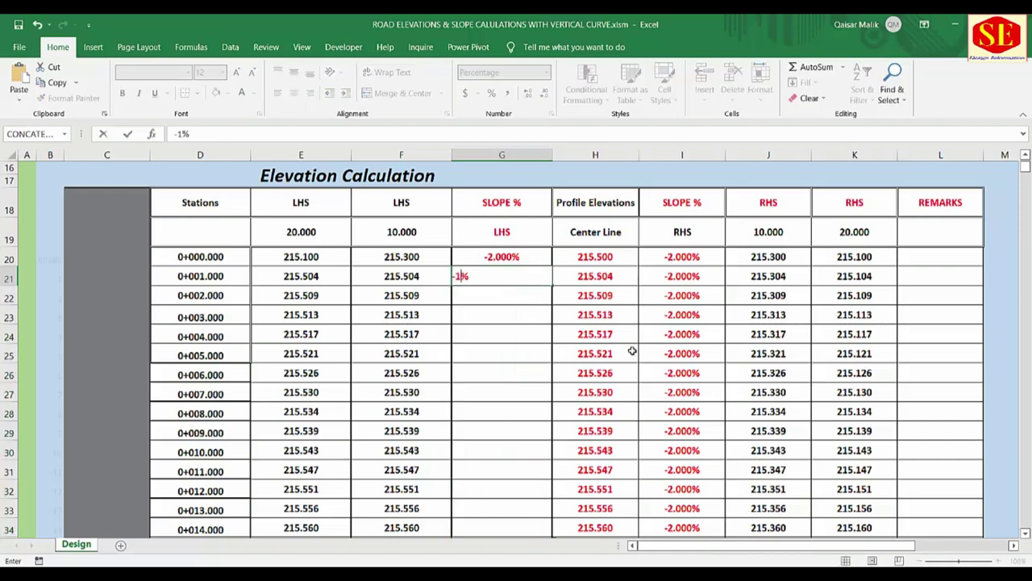
type(".5%")
key("Return")
type("-")
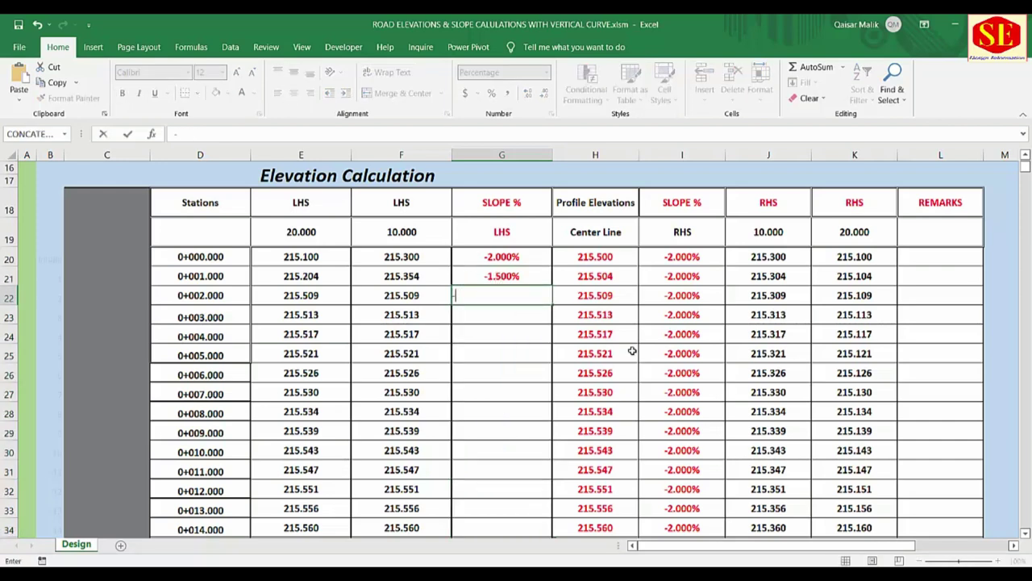
type("1.000%")
key("Return")
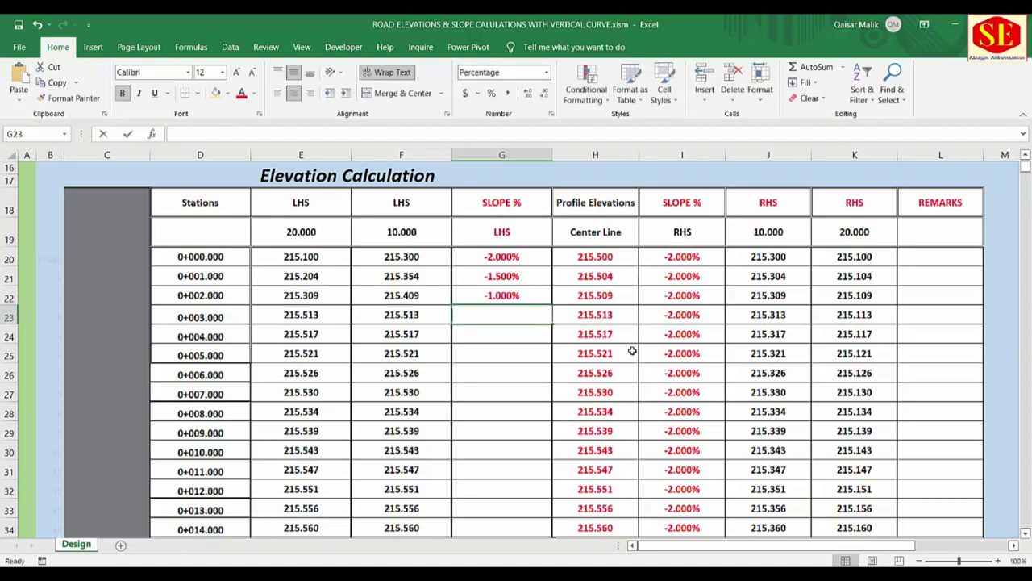
type("-.5")
key("Return")
type("0%")
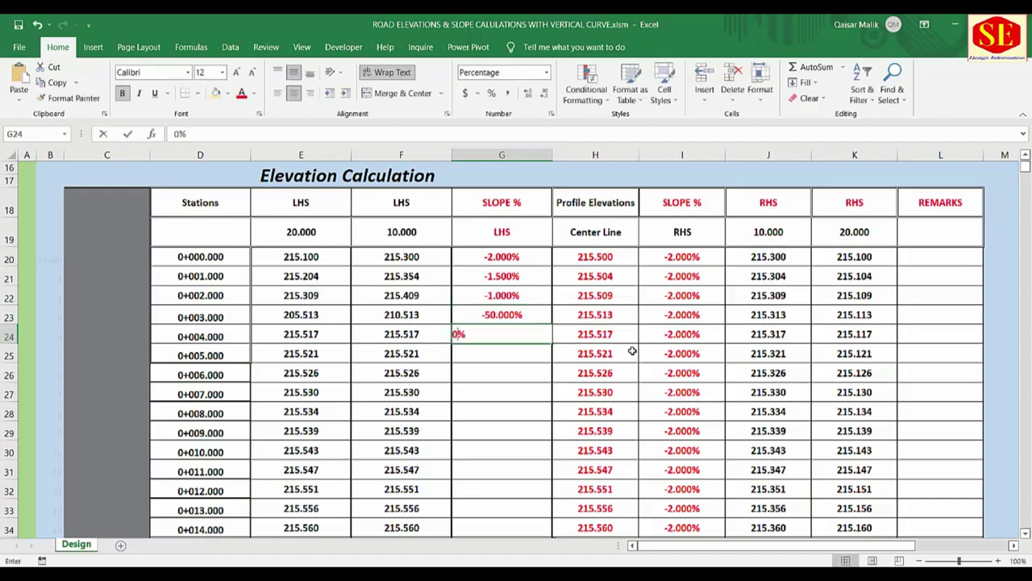
key("Return")
Enter LHS slopes of 1%, 2%, 3%, 4%, 5% and 6% for stations 0+005 to 0+010
type("-")
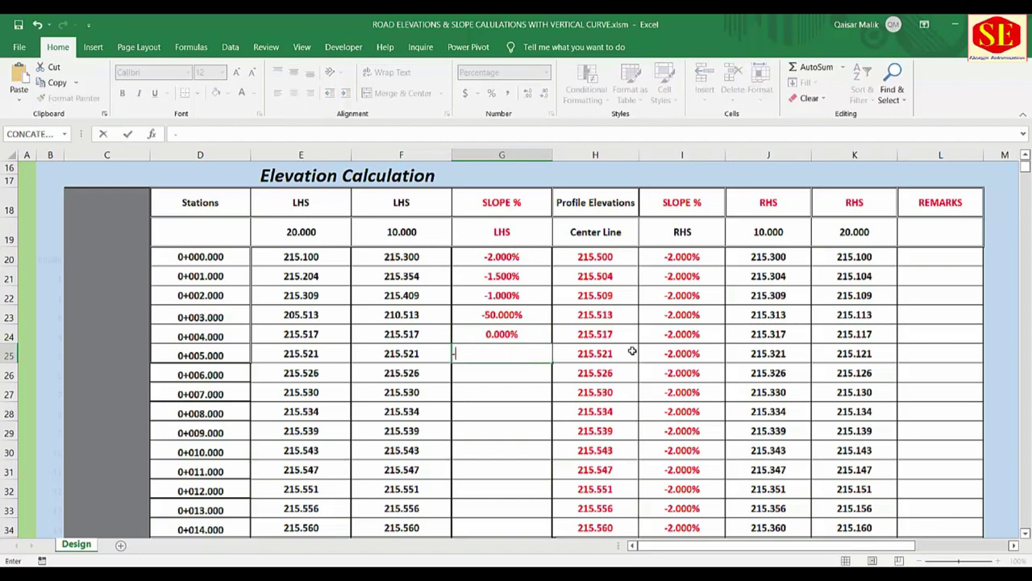
type("%")
key("Left")
key("BackSpace")
type("1")
key("Return")
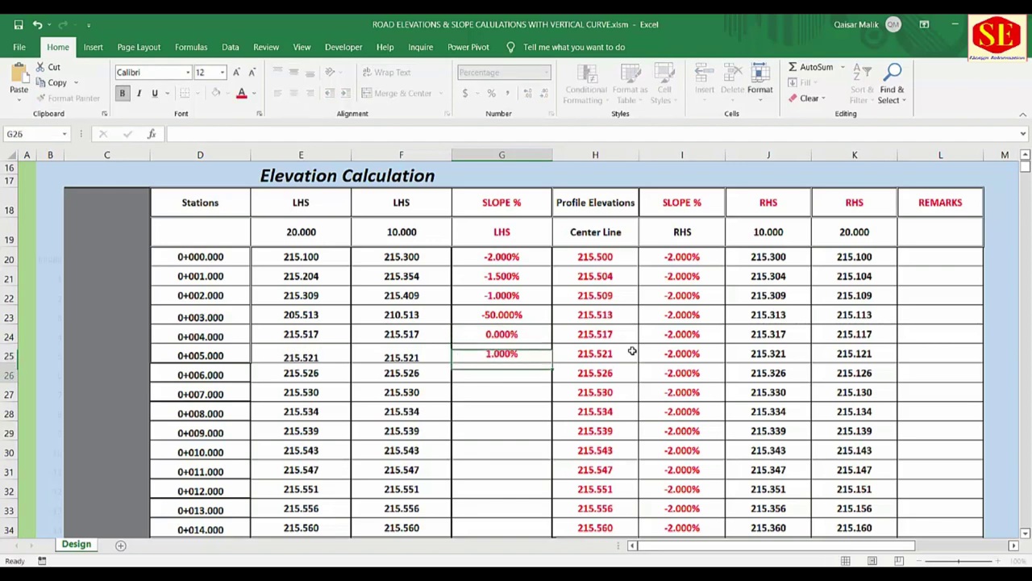
type("2")
key("Return")
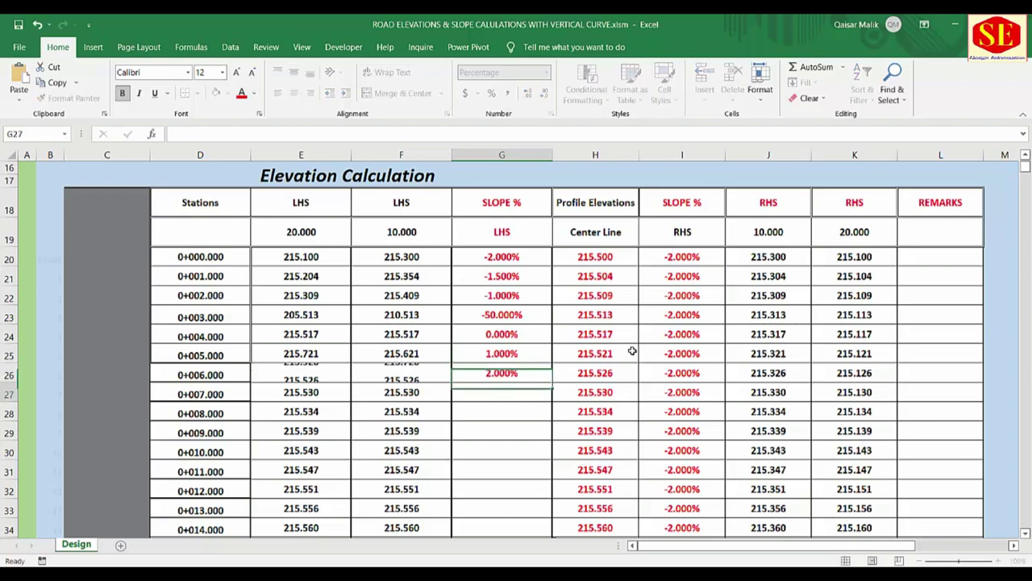
type("3")
key("Return")
type("4")
key("Return")
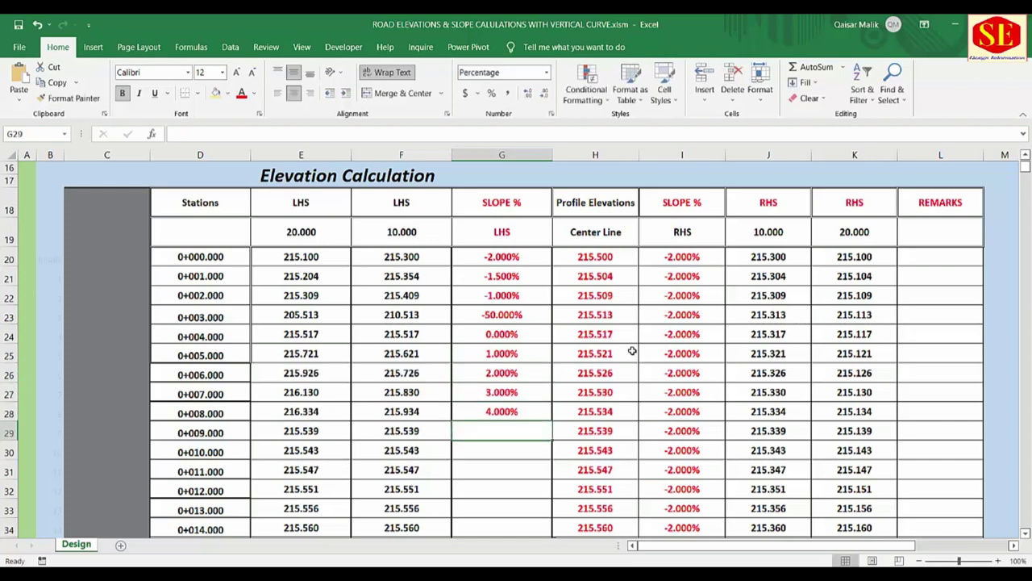
type("5")
key("Return")
type("6")
key("Return")
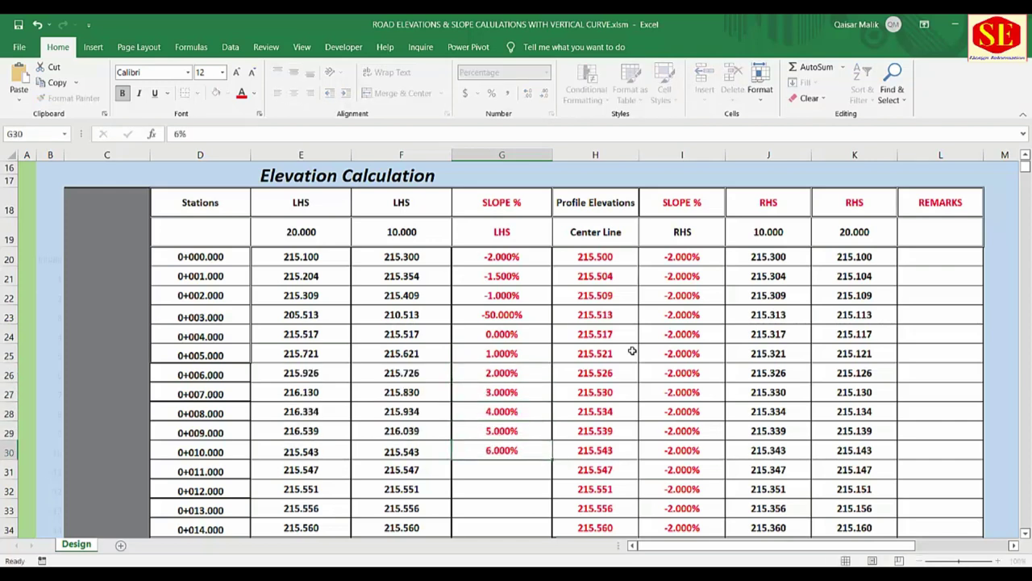
Copy the 6% LHS slope down through station 0+025
scroll(665, 355, "down", 2)
left_click(501, 331)
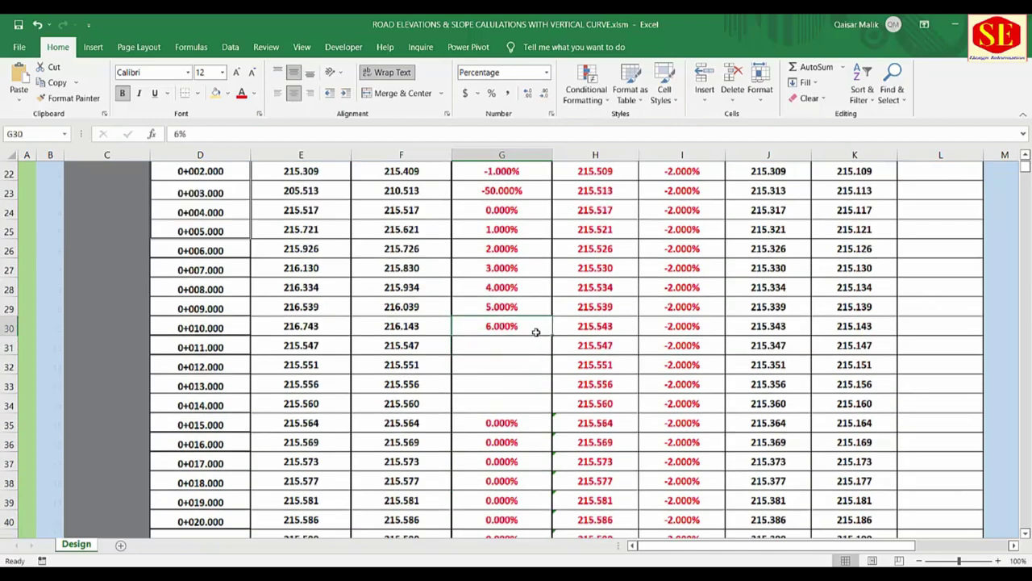
mouse_move(549, 336)
left_mouse_down()
mouse_move(546, 560)
mouse_move(534, 482)
left_mouse_up()
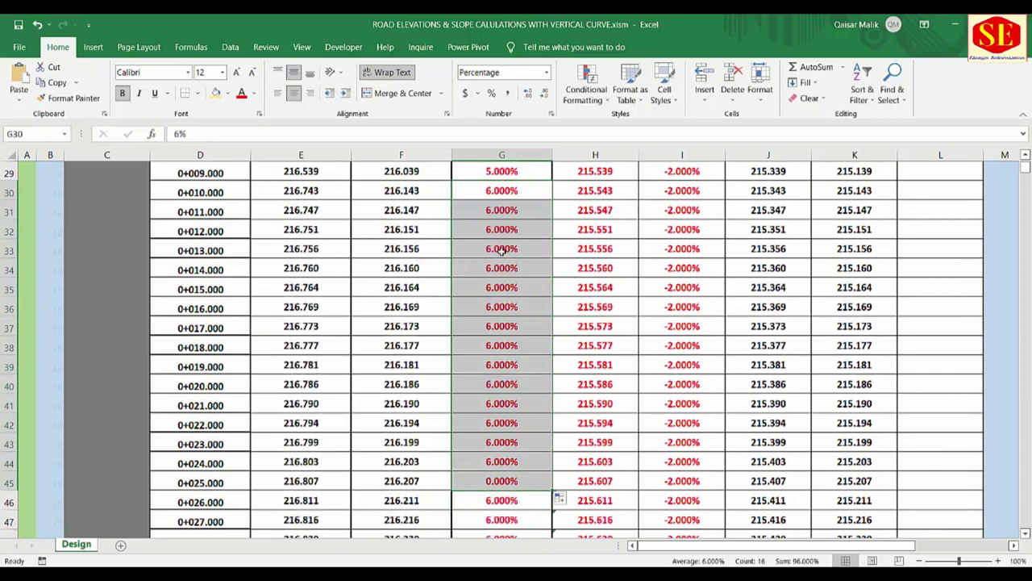
scroll(524, 320, "down", 2)
scroll(488, 256, "up", 1)
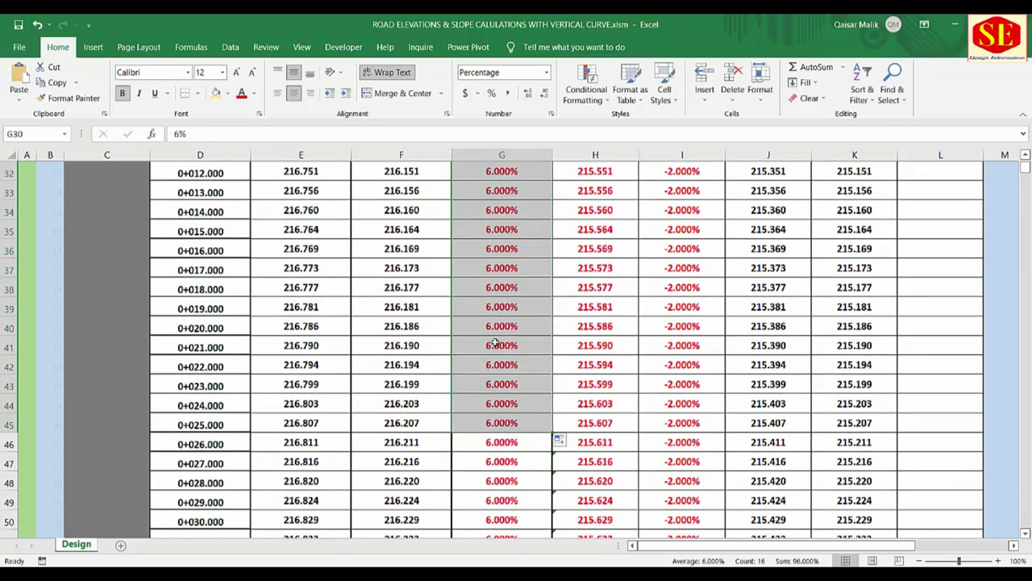
scroll(513, 438, "down", 1)
Enter LHS slopes of -5%, -4%, -3% and -2.5% for stations 0+026 to 0+029
left_click(504, 387)
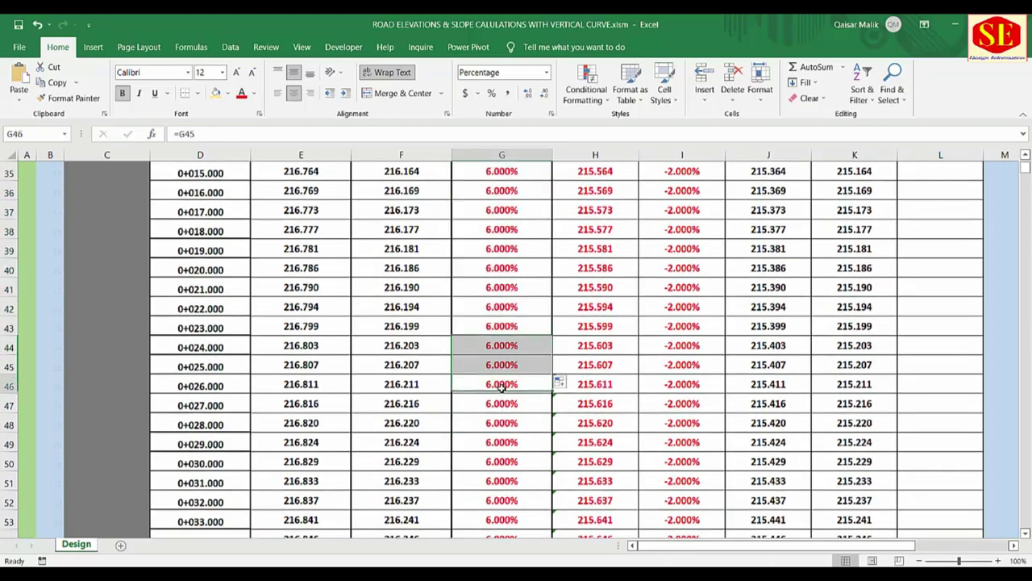
type("-5")
key("Return")
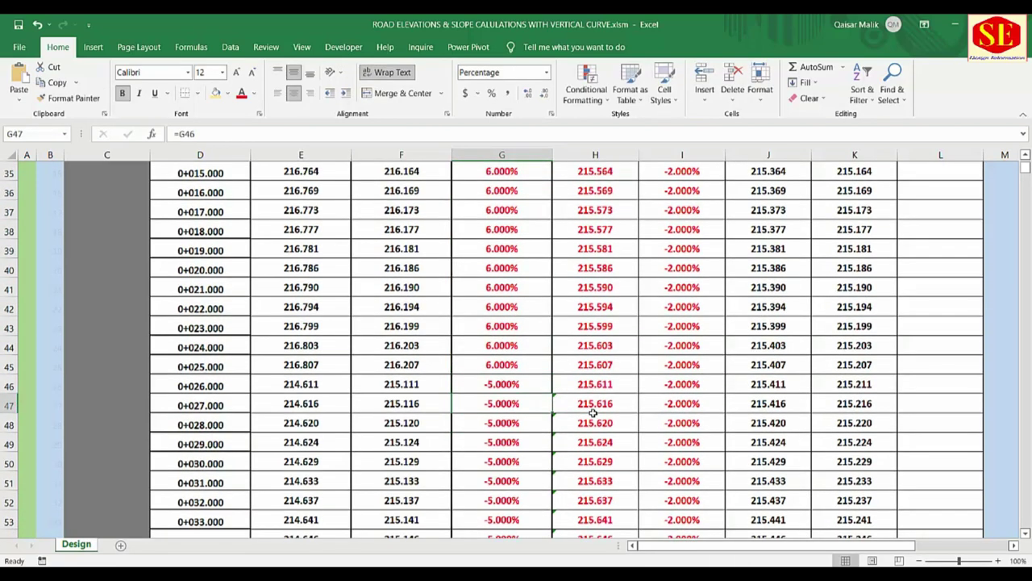
type("-4")
key("Return")
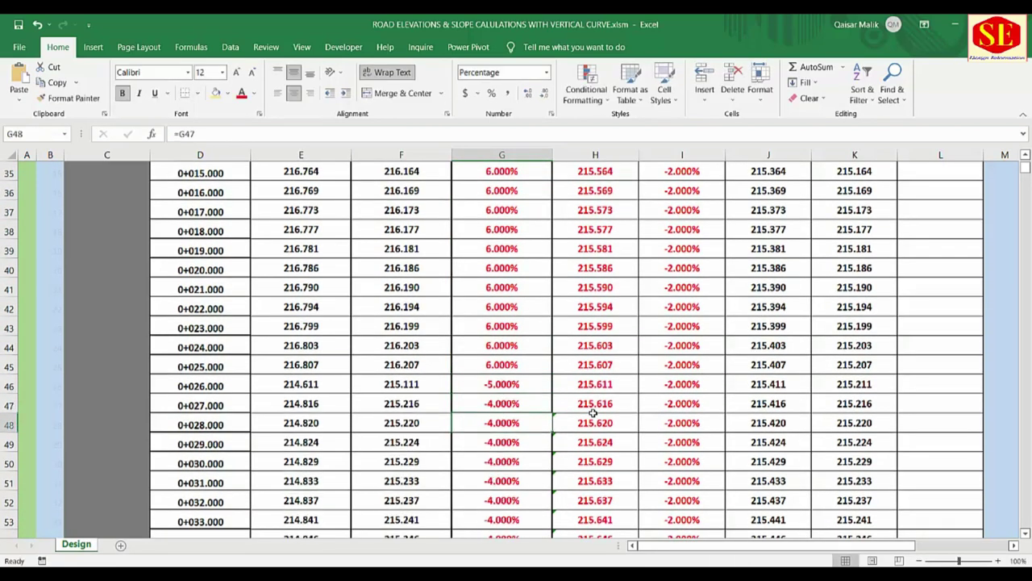
type("-3")
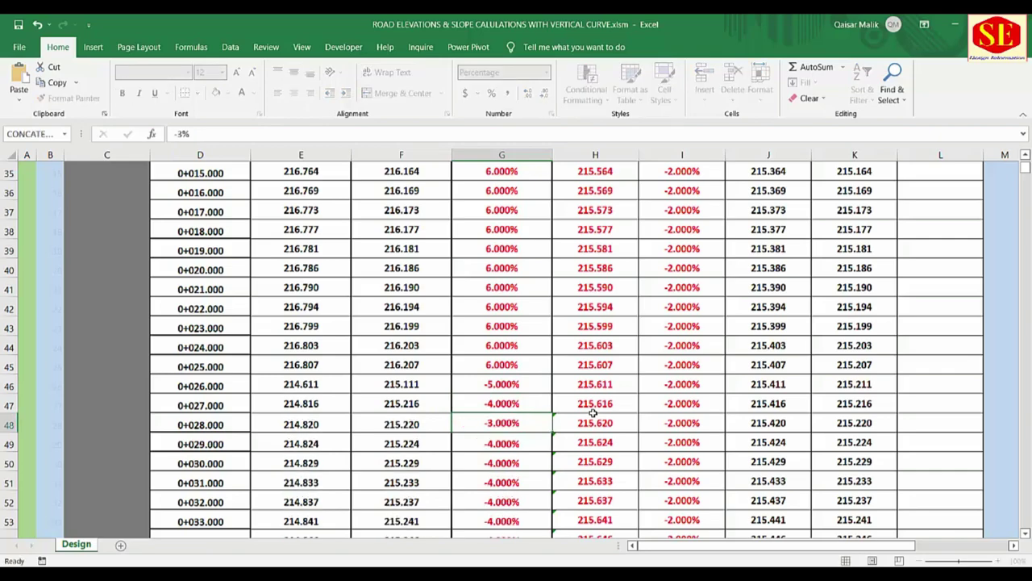
key("Return")
type("-2.5")
key("Return")
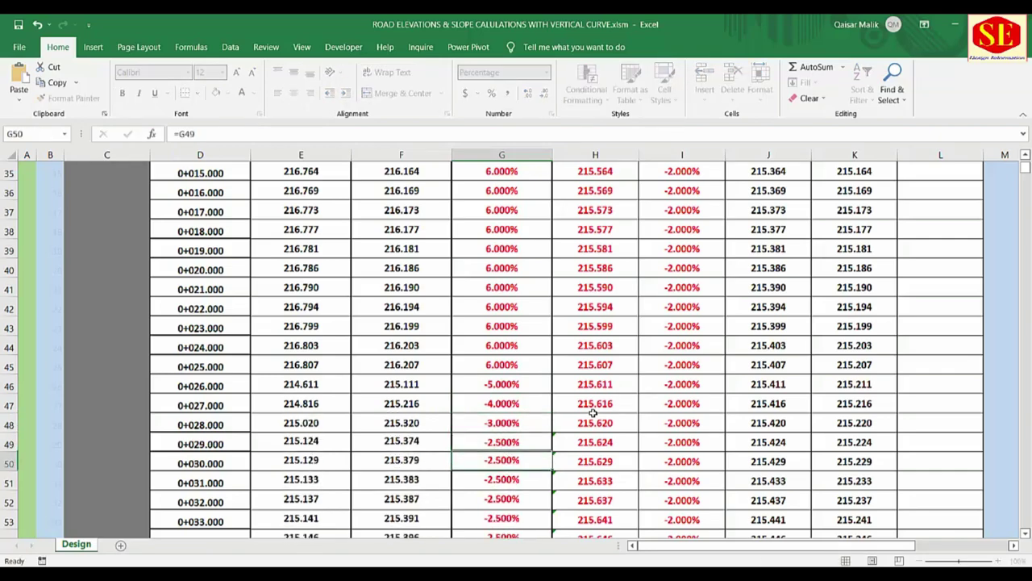
Fill the -2.5% slope down to the last station and review from 0+001
scroll(556, 342, "down", 1)
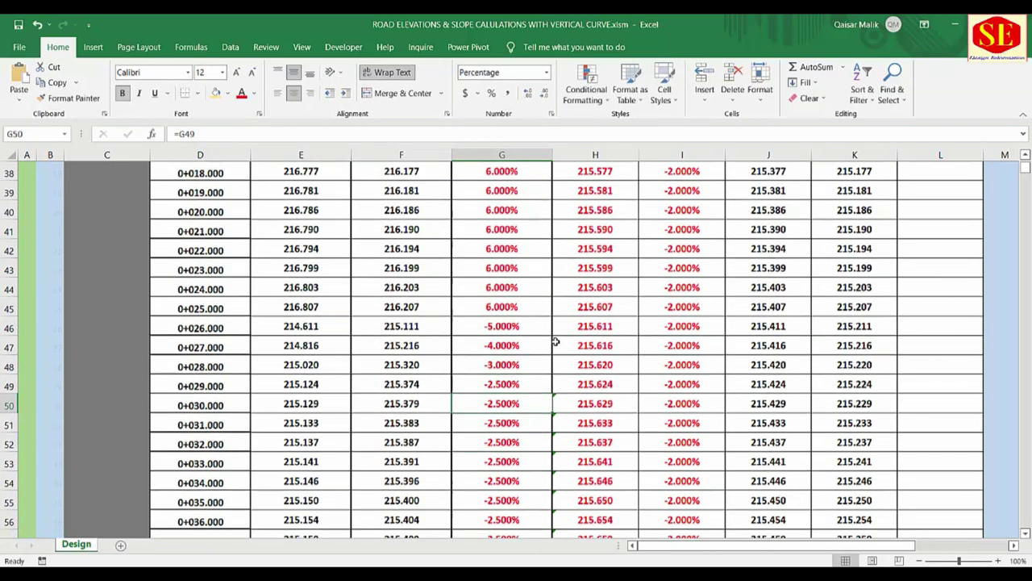
left_click(524, 385)
left_click_drag(553, 392, 553, 393)
double_click(554, 392)
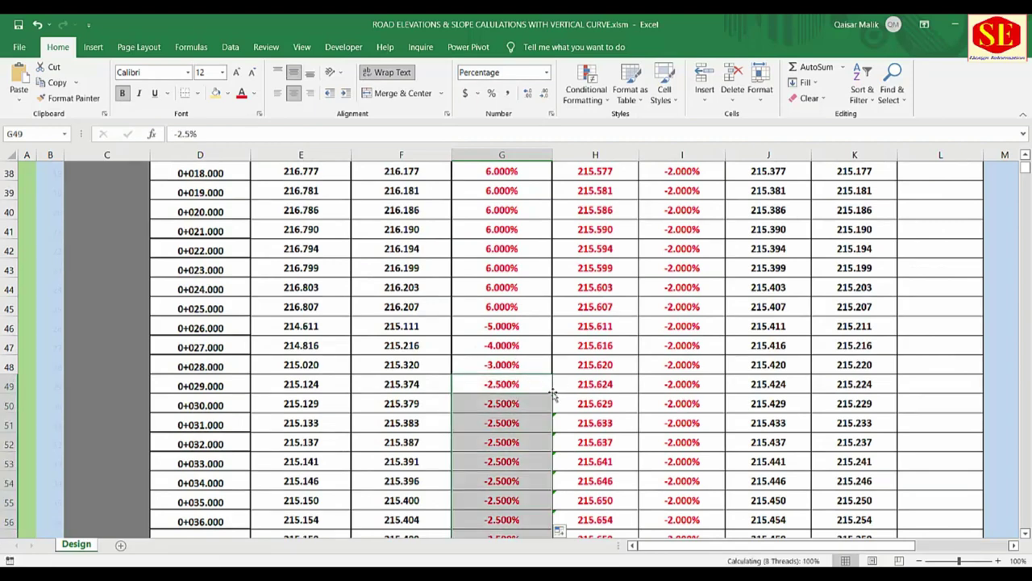
scroll(516, 363, "down", 4)
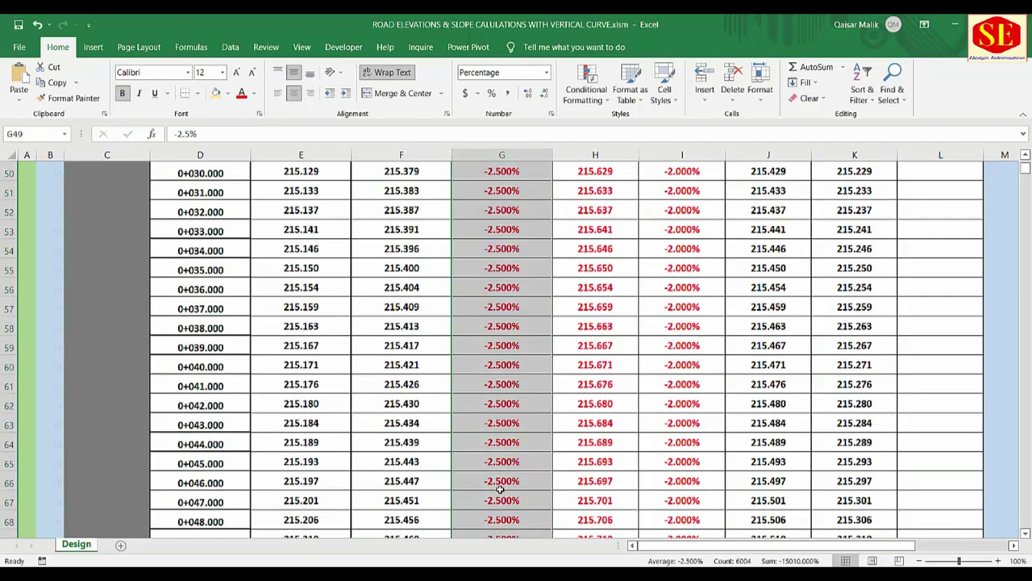
scroll(501, 483, "up", 5)
scroll(492, 387, "up", 1)
scroll(488, 363, "up", 2)
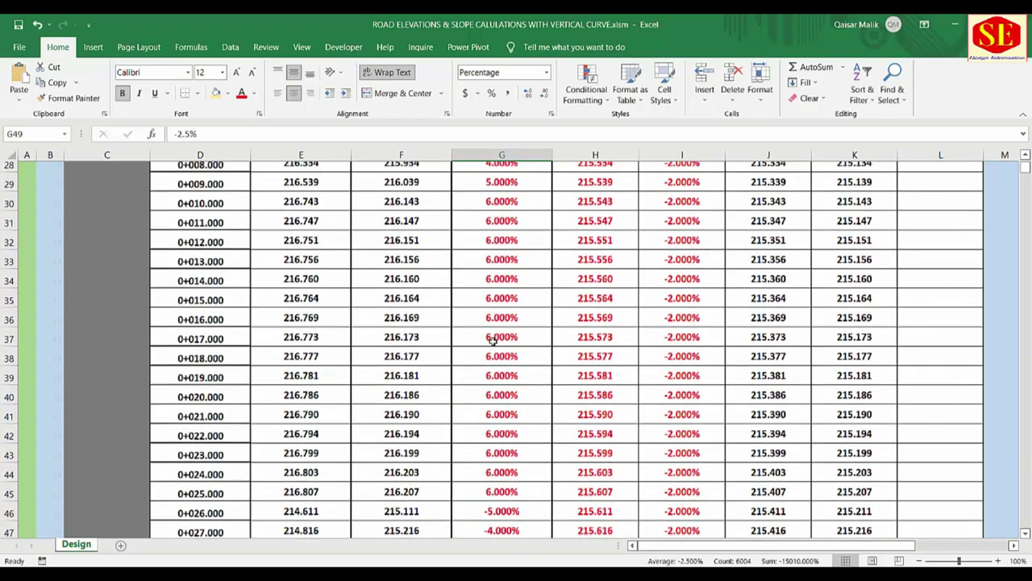
scroll(496, 339, "up", 3)
scroll(506, 300, "up", 1)
left_click(500, 265)
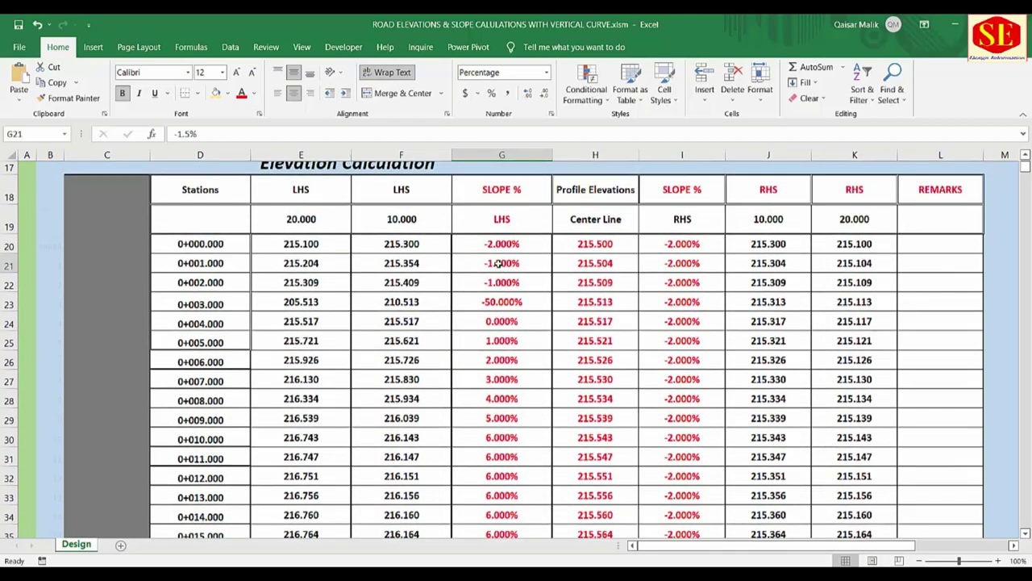
double_click(404, 266)
key("Escape")
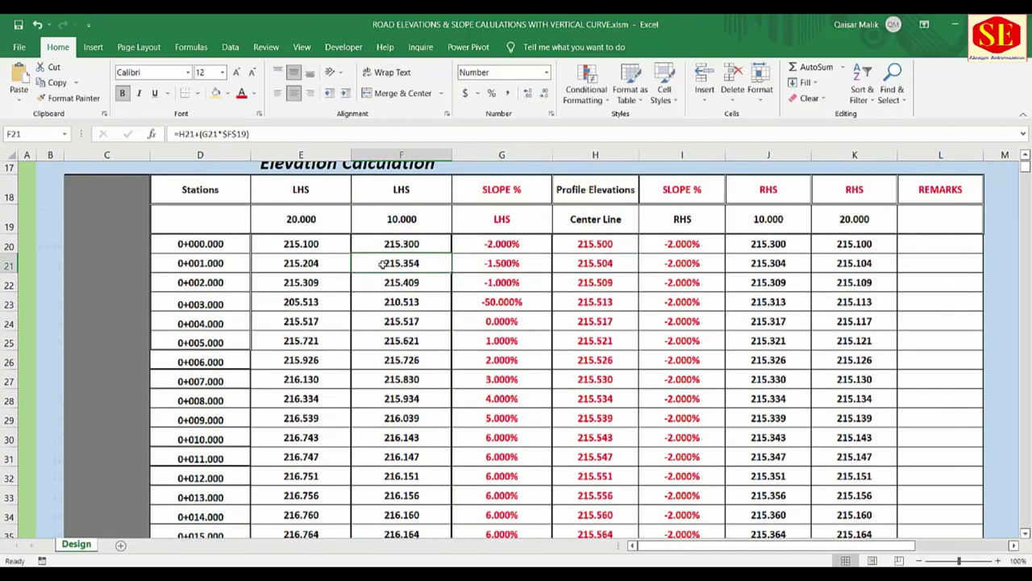
left_click(401, 222)
left_click(302, 219)
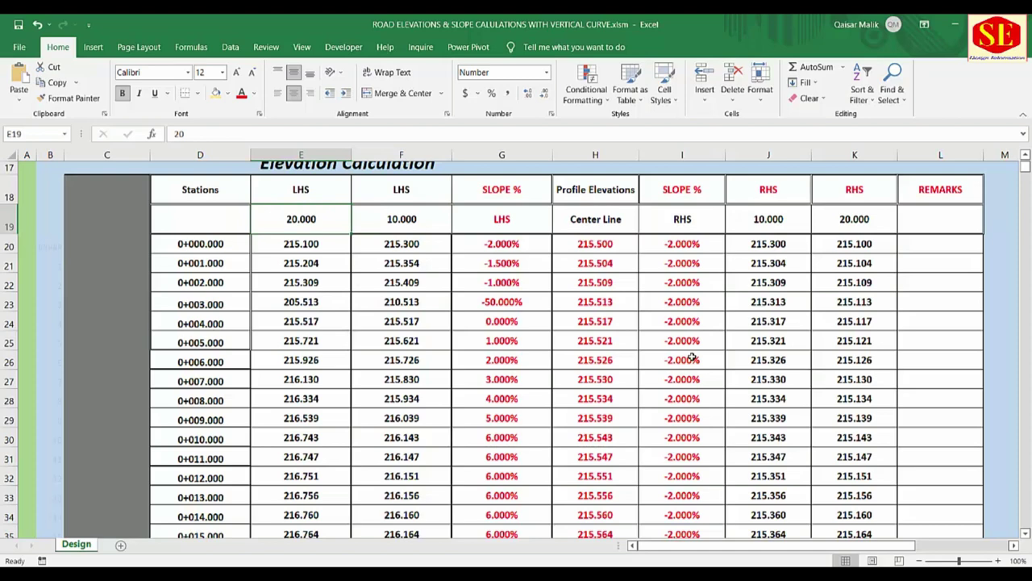
scroll(695, 356, "up", 1)
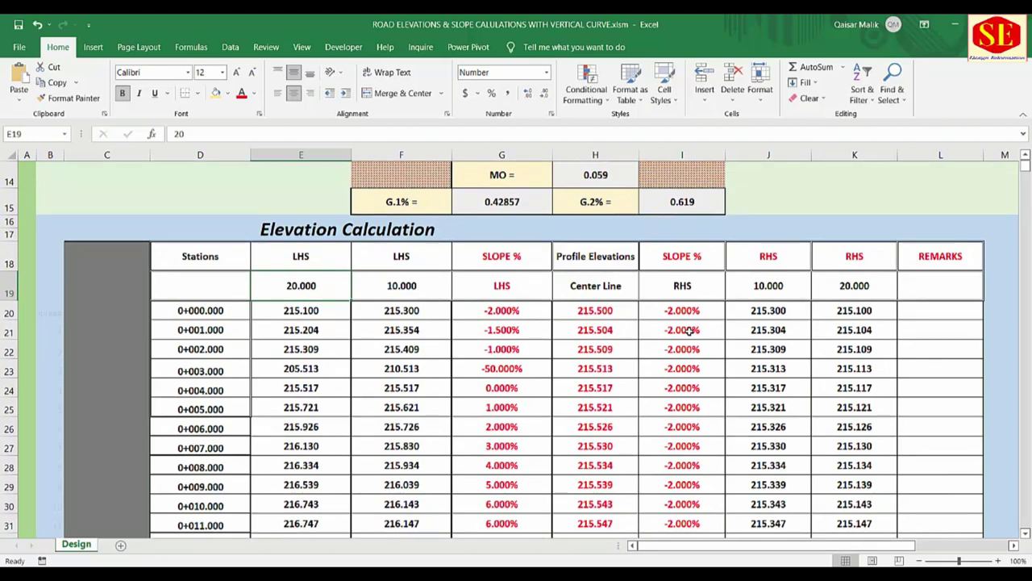
scroll(689, 330, "down", 1)
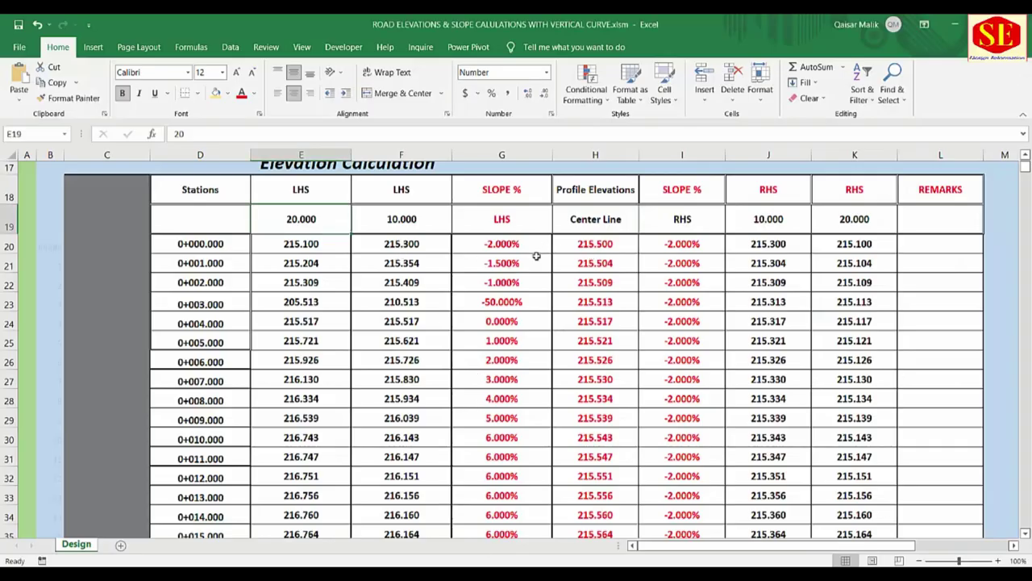
scroll(511, 413, "down", 1)
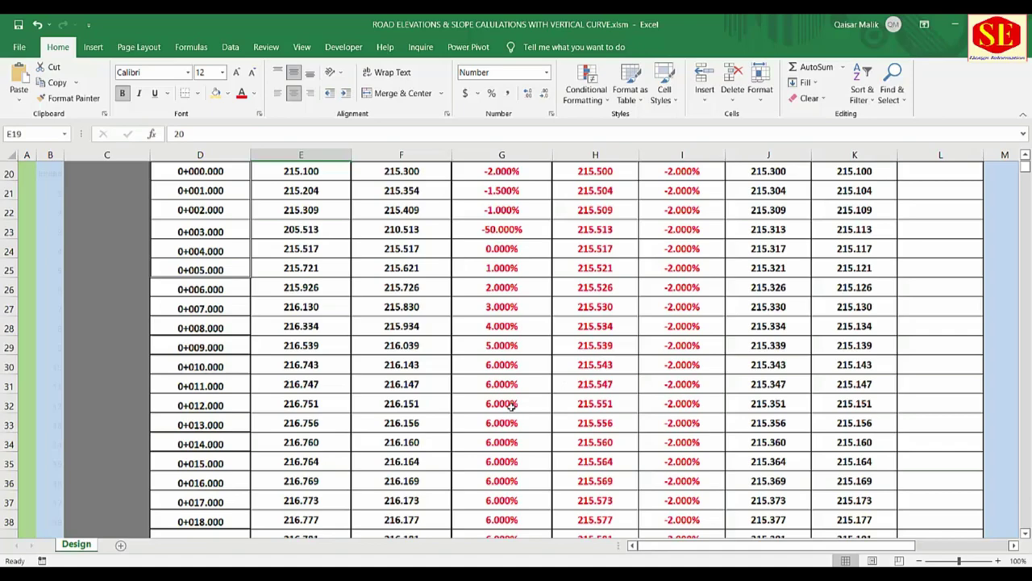
scroll(713, 413, "up", 1)
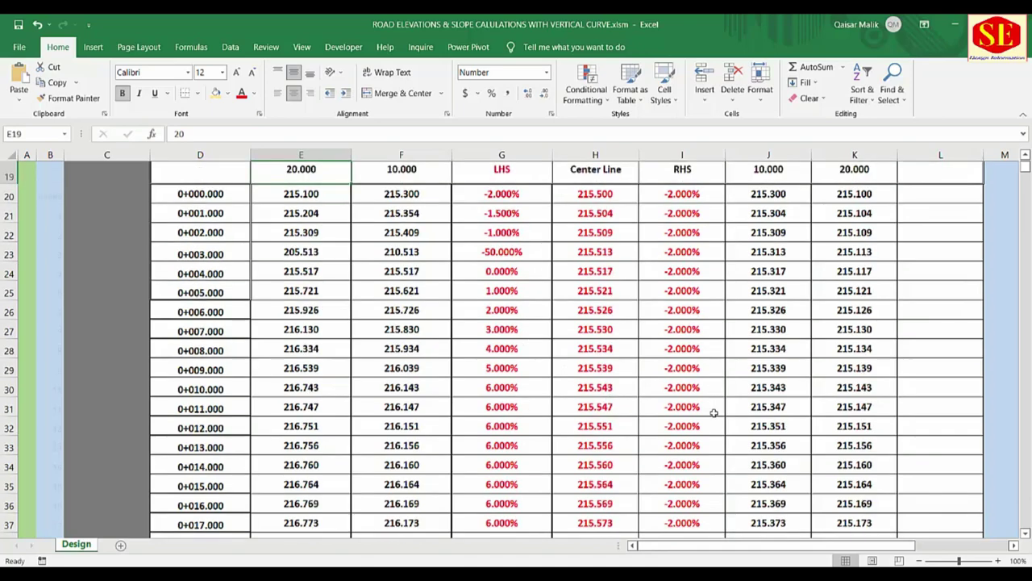
scroll(714, 413, "up", 5)
scroll(713, 412, "up", 1)
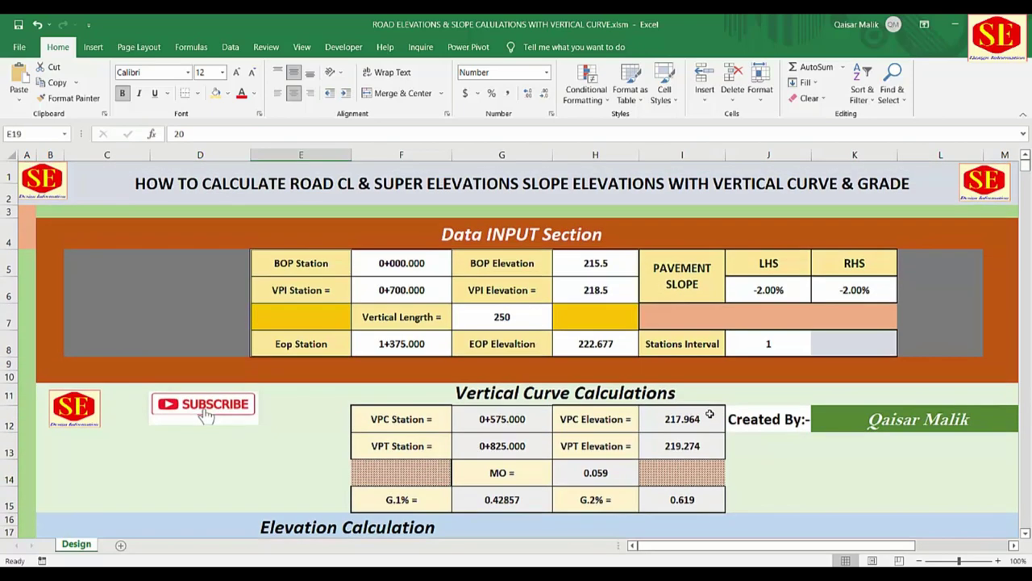